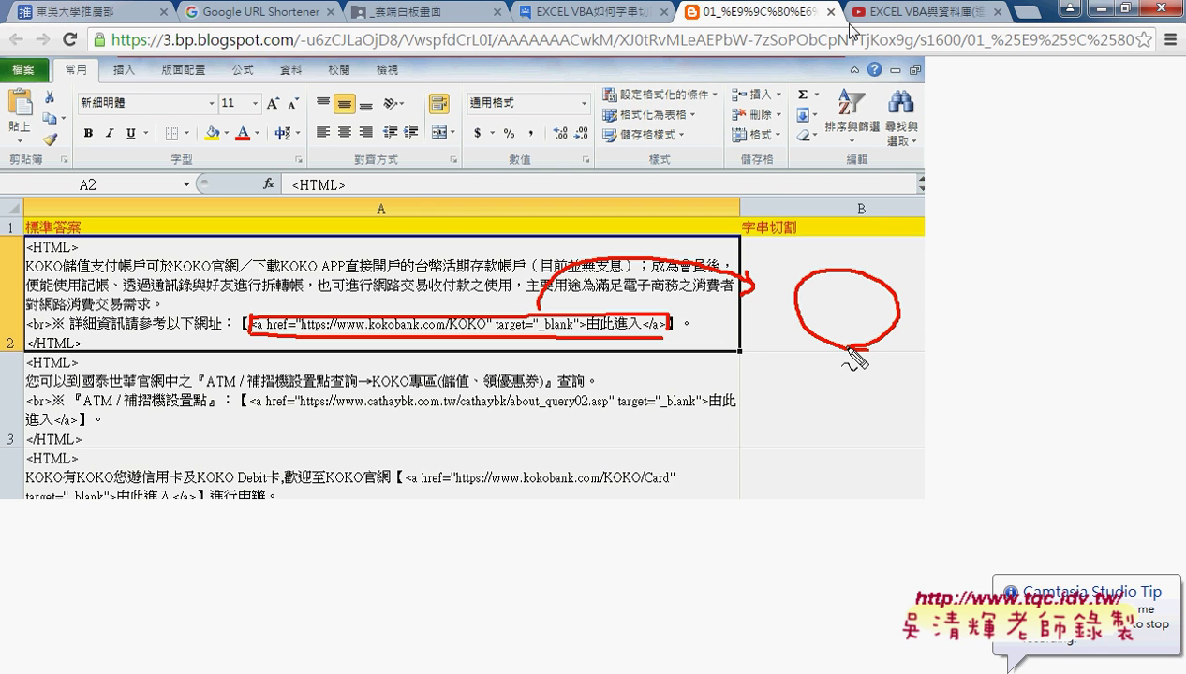
Step: Close the full-size screenshot and scroll back up the Google Groups post
click(830, 13)
scroll(750, 271, up, 2)
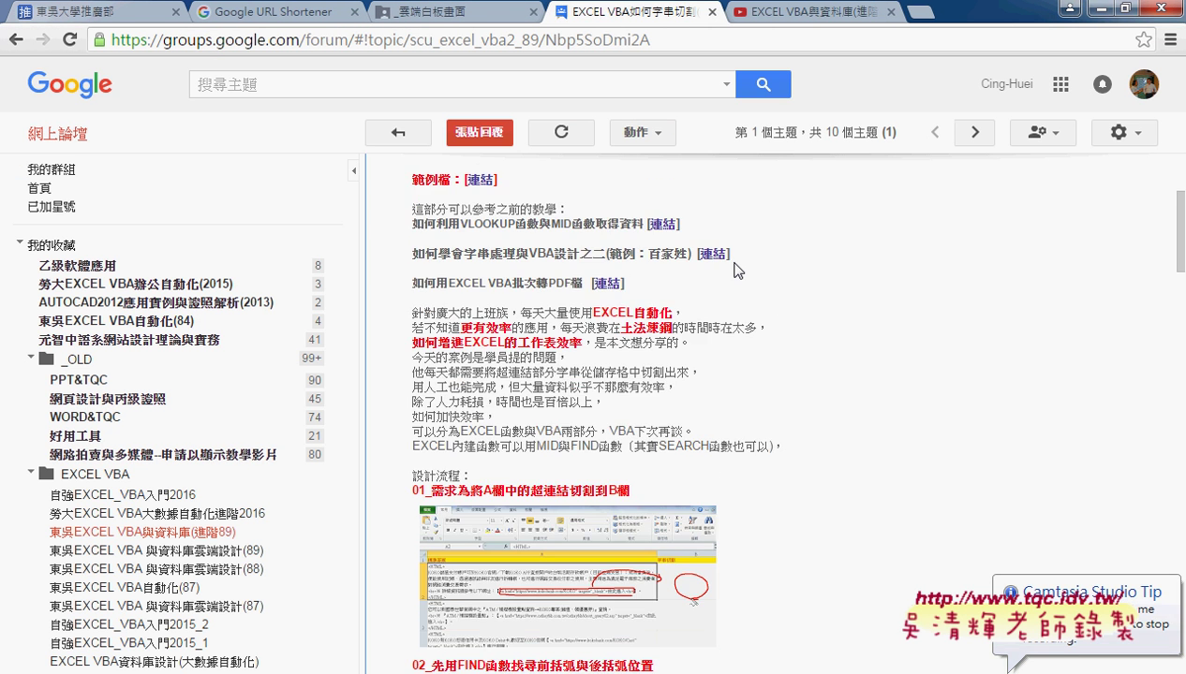
scroll(721, 272, up, 5)
Step: Open the linked EXCEL VBA string-splitting blog article, skim it, then go to the _雲端白板畫面 Drive folder
click(715, 352)
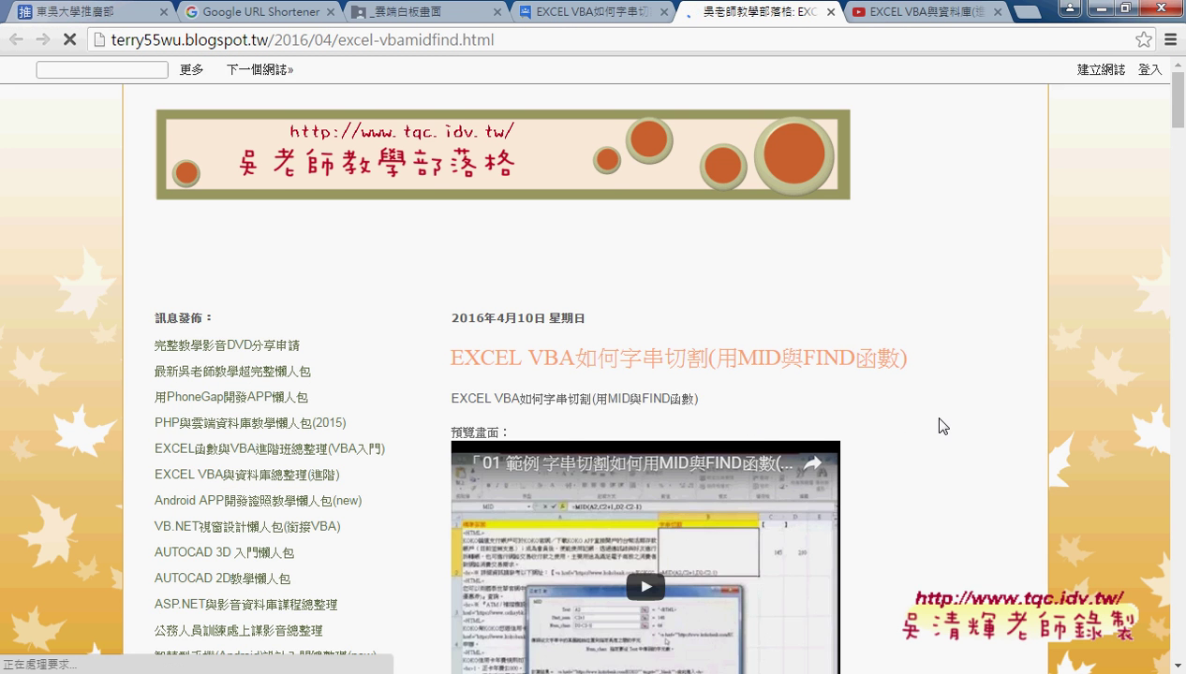
scroll(776, 302, down, 3)
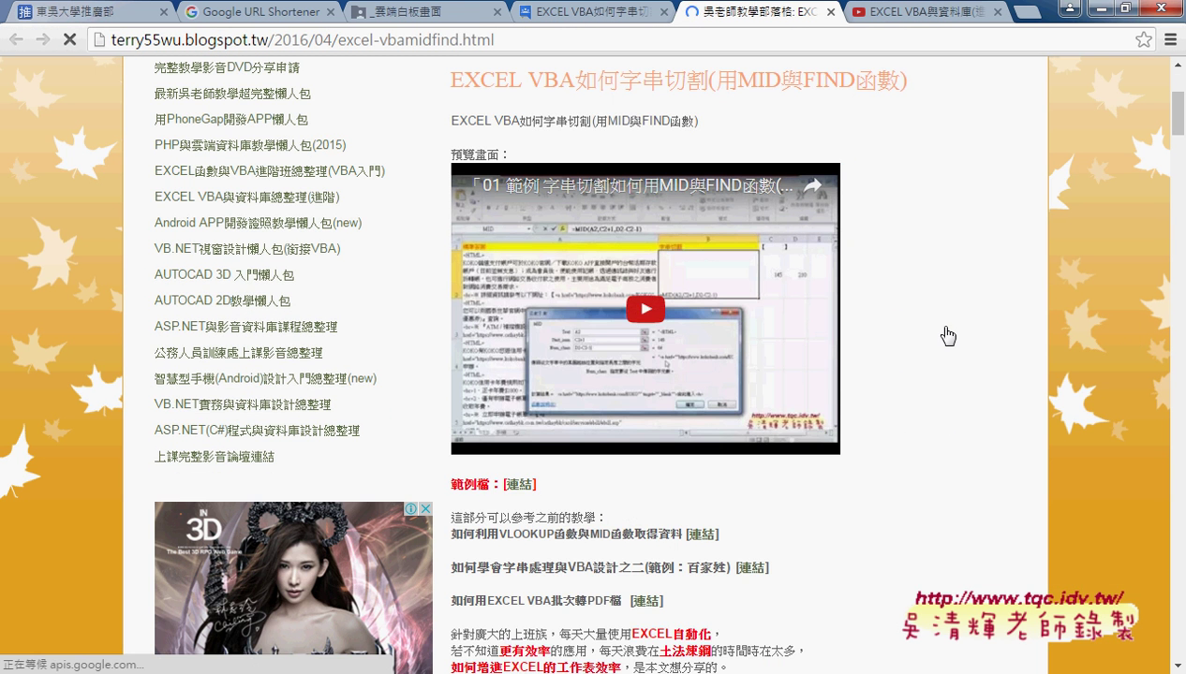
scroll(937, 330, down, 2)
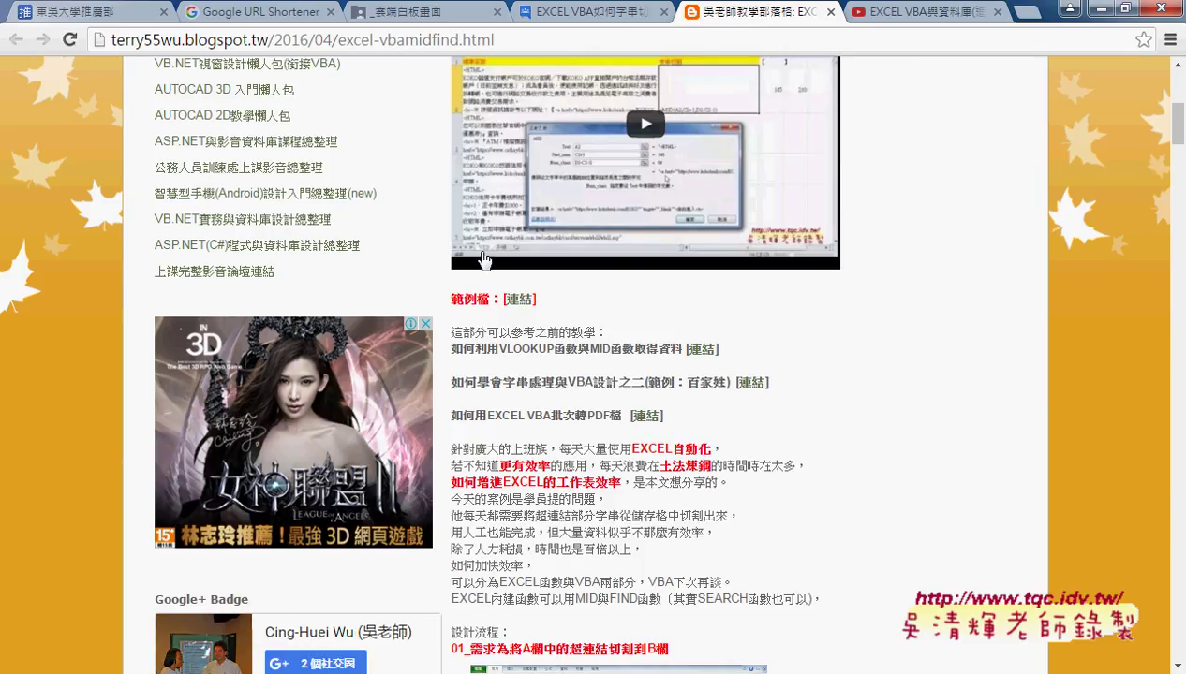
click(433, 13)
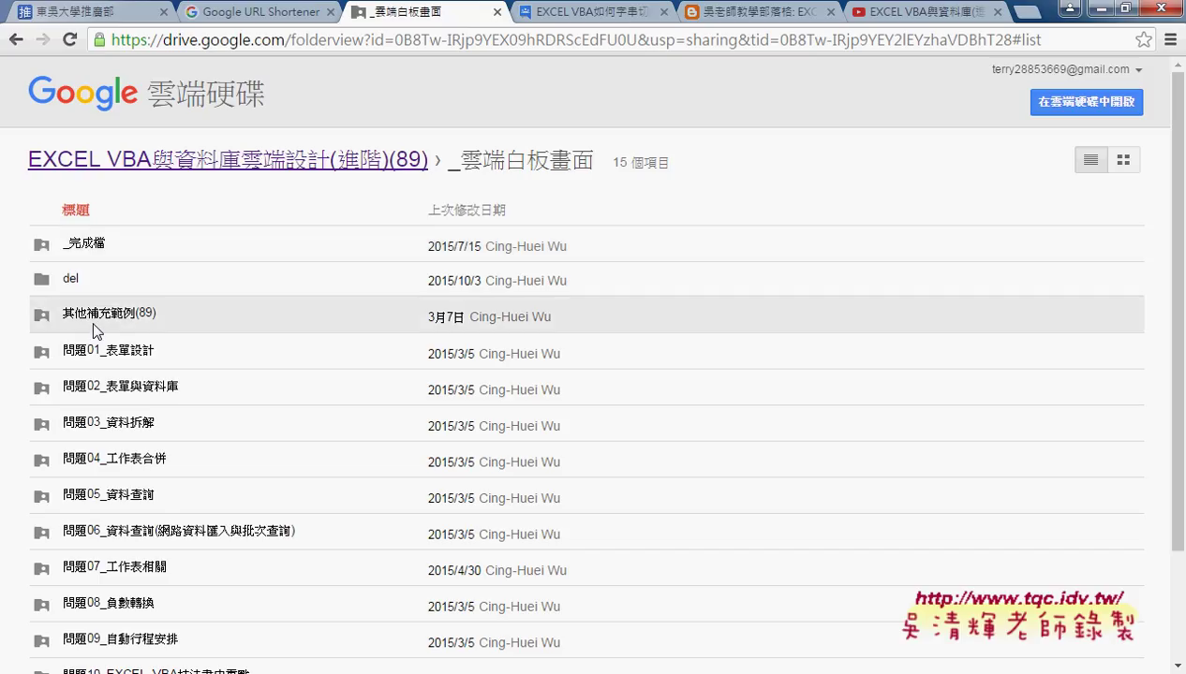
Step: Browse into Drive's 其他補充範例(89) > 01_入門 folder, then return to the blog article
scroll(235, 392, down, 3)
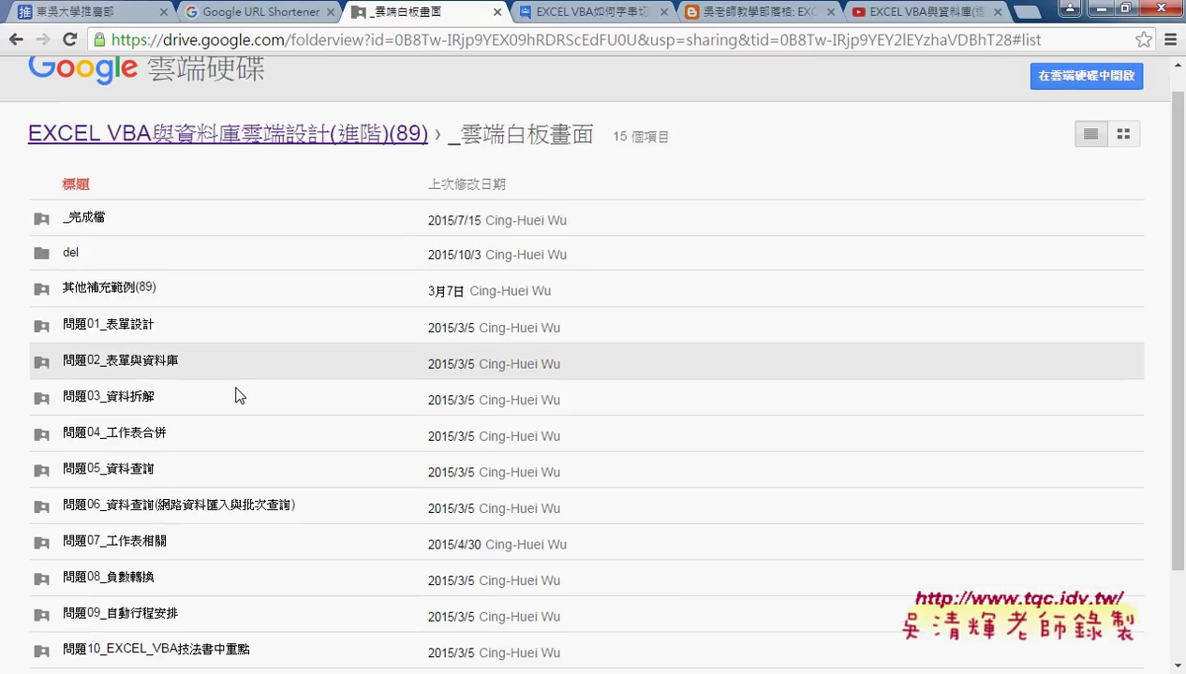
click(136, 185)
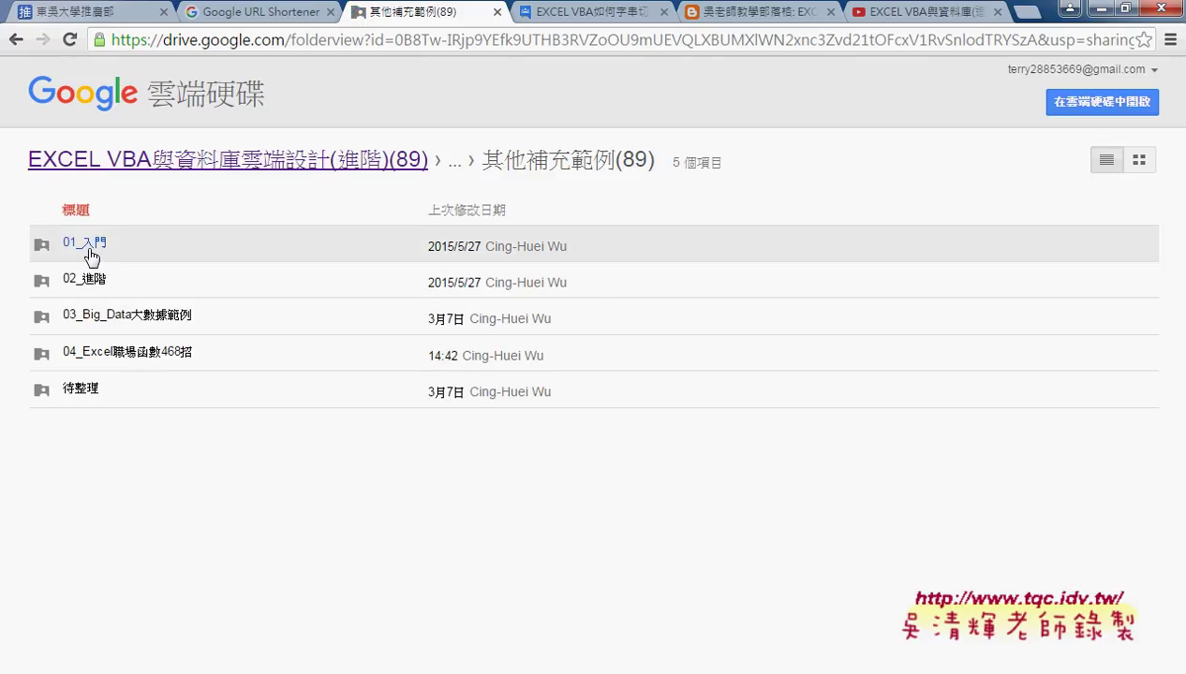
click(89, 243)
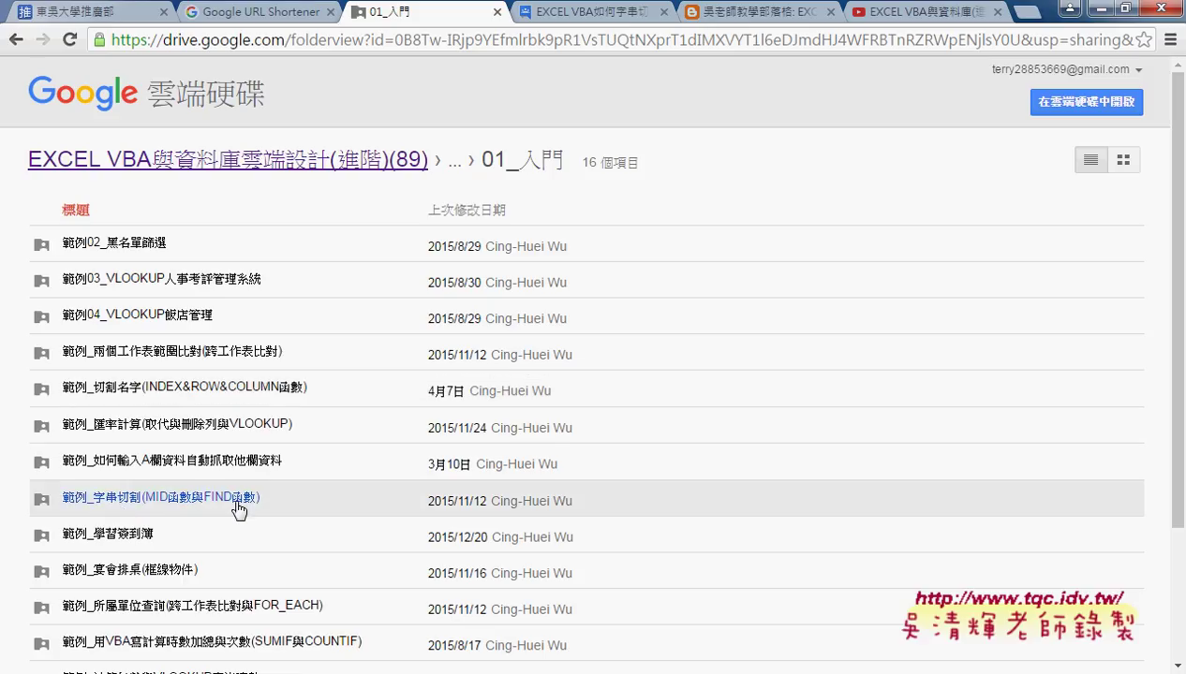
click(760, 13)
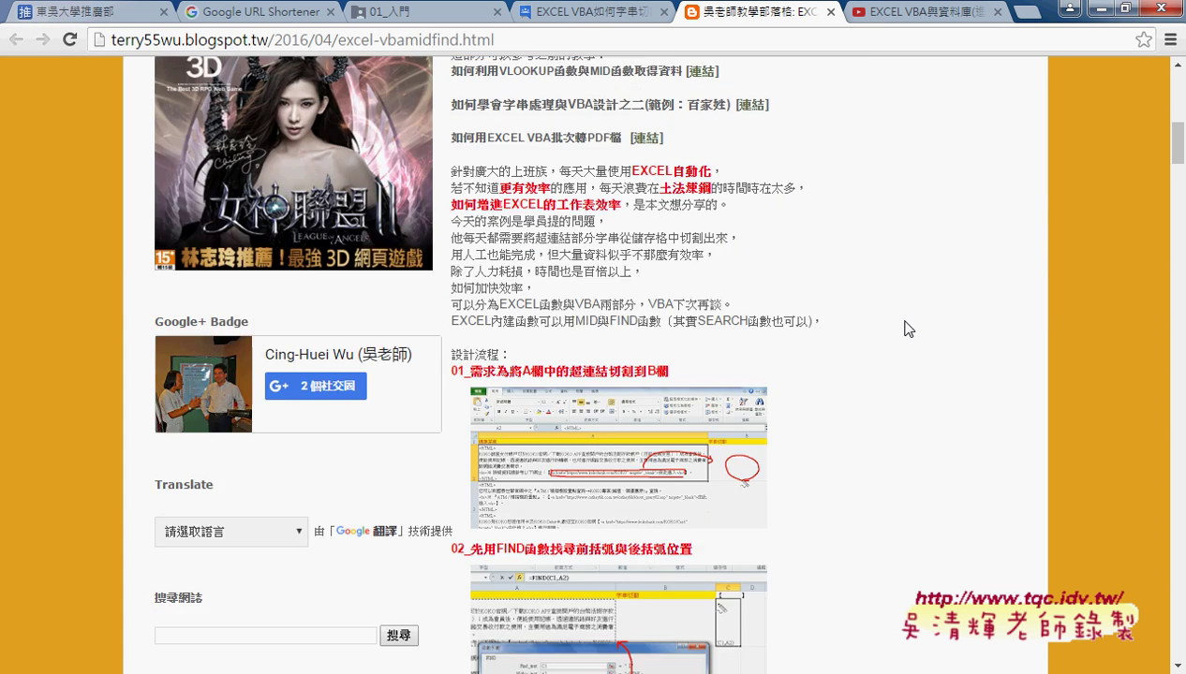
scroll(906, 327, down, 3)
scroll(907, 327, down, 2)
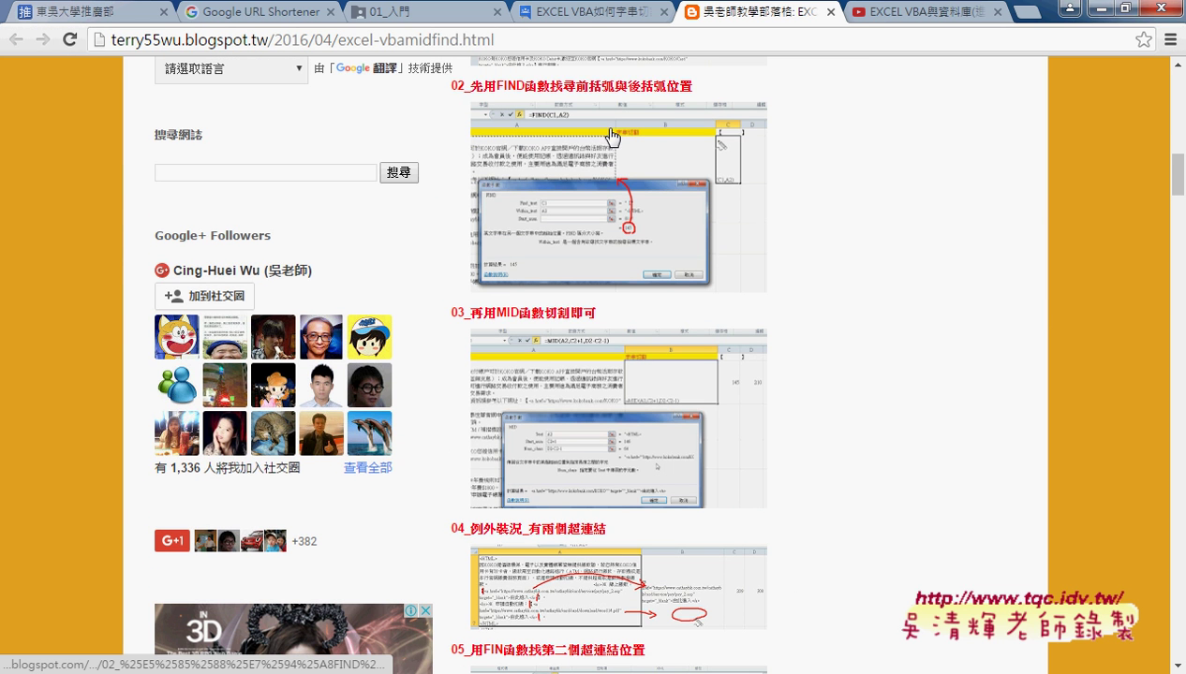
click(517, 152)
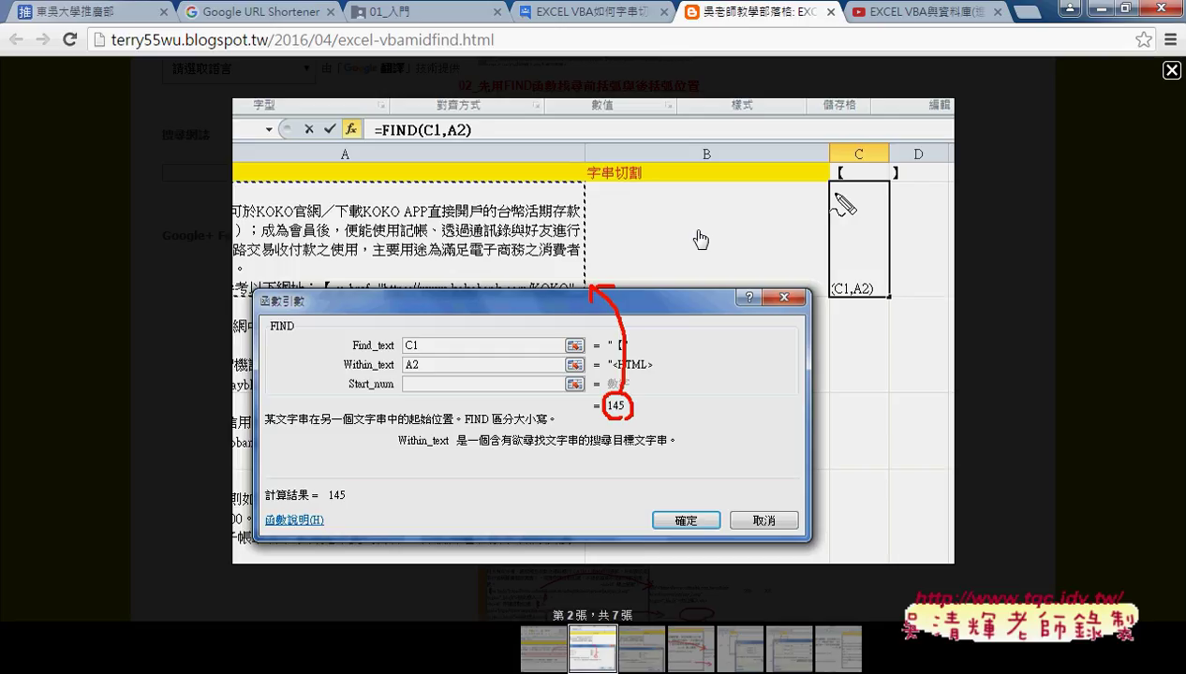
click(1171, 71)
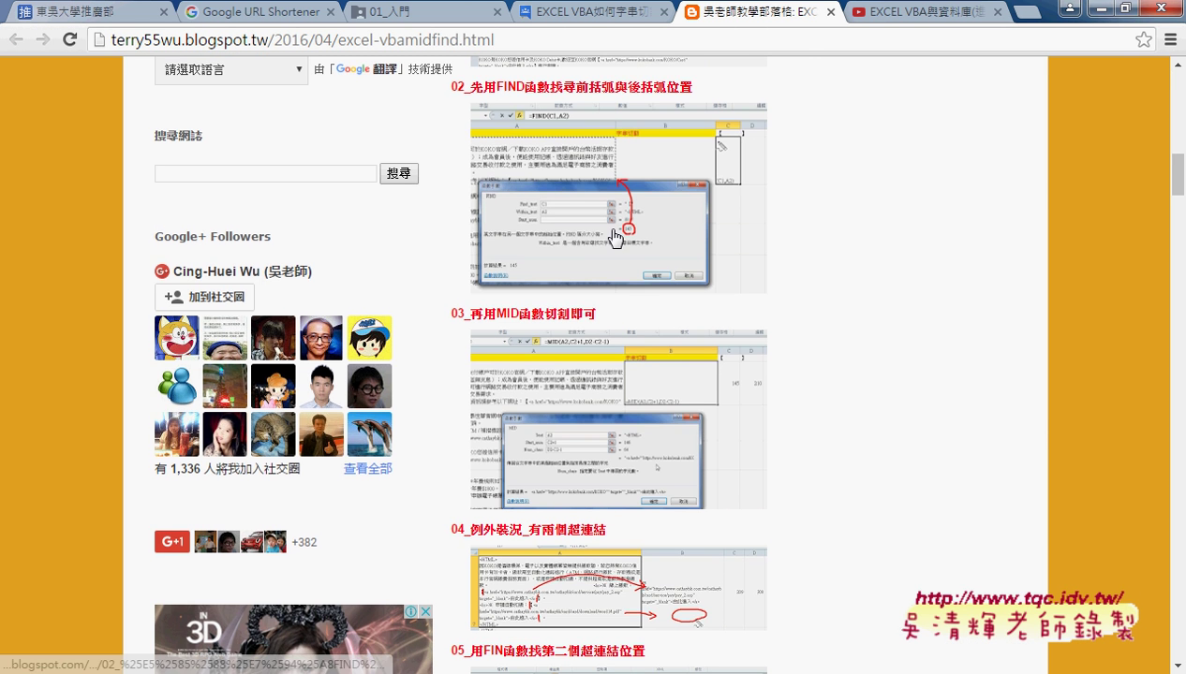
scroll(614, 230, up, 3)
Step: Enlarge the first screenshot and step past the FIND and MID images to the two-hyperlink example
click(626, 294)
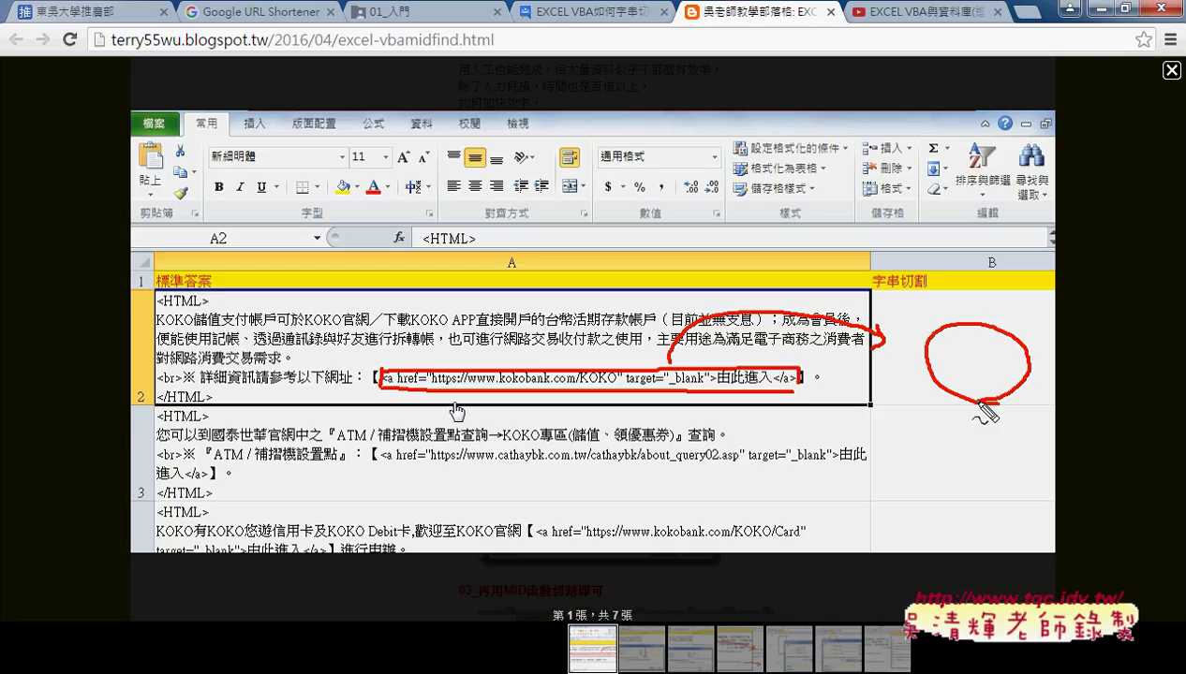
click(648, 655)
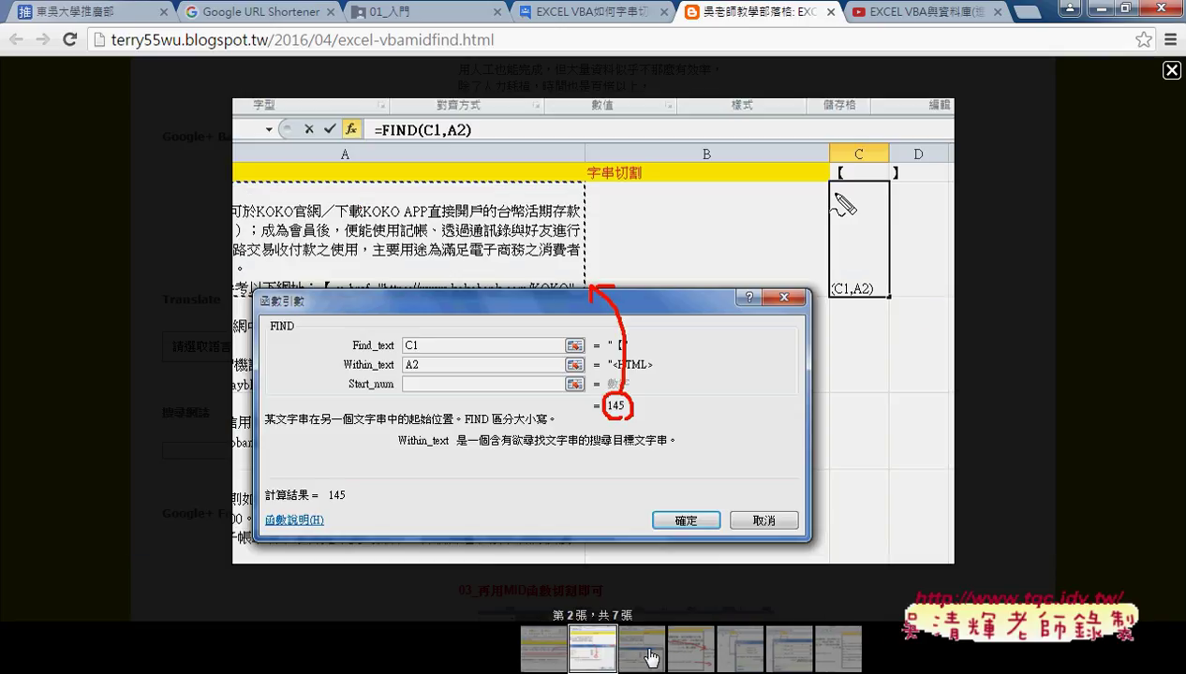
click(648, 655)
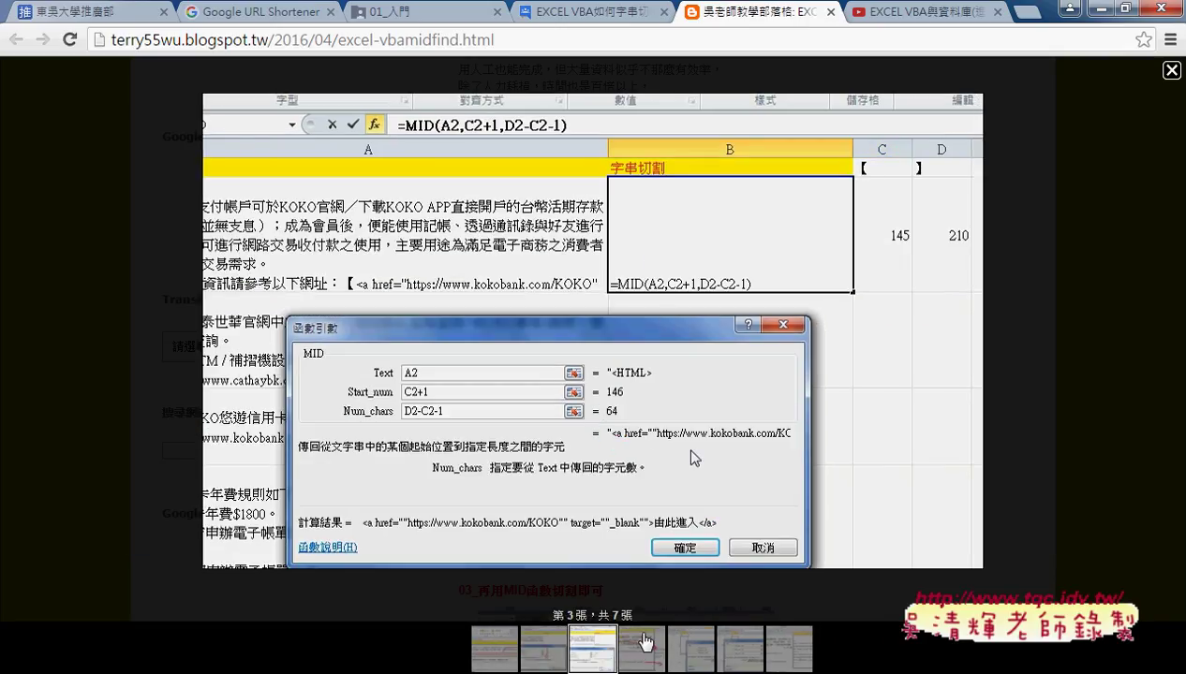
click(644, 643)
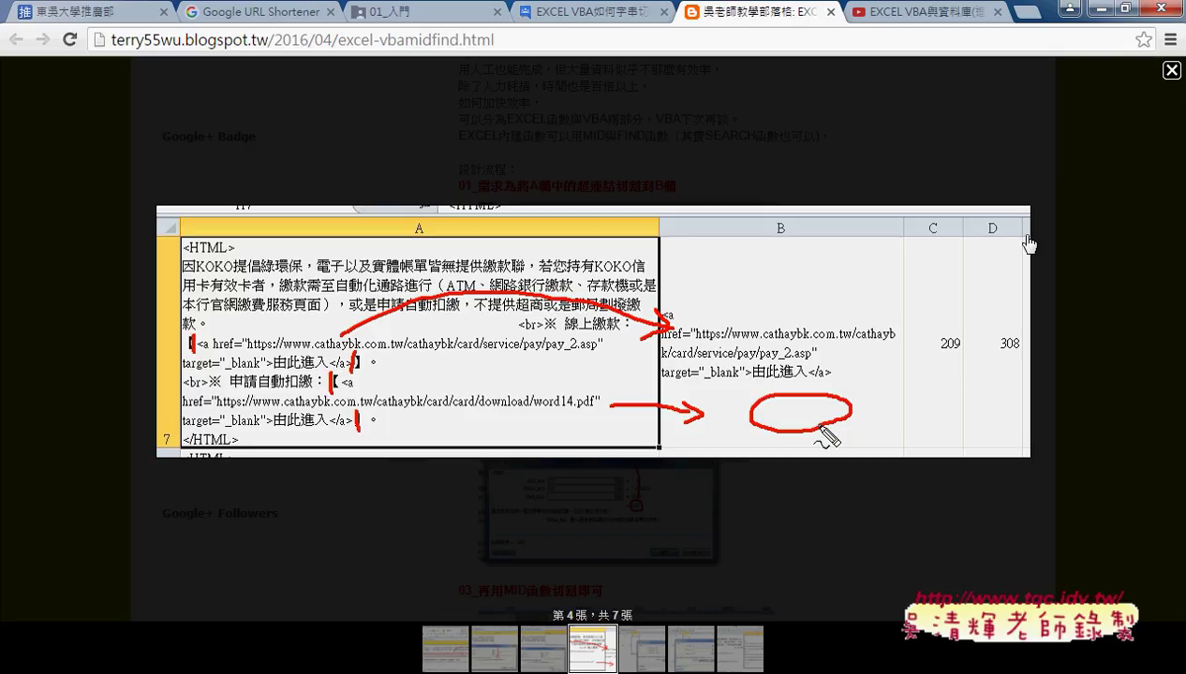
Step: Advance the lightbox to screenshot 5, the =FIND(E1,B2,C2+1) example with Start_num 146
click(646, 649)
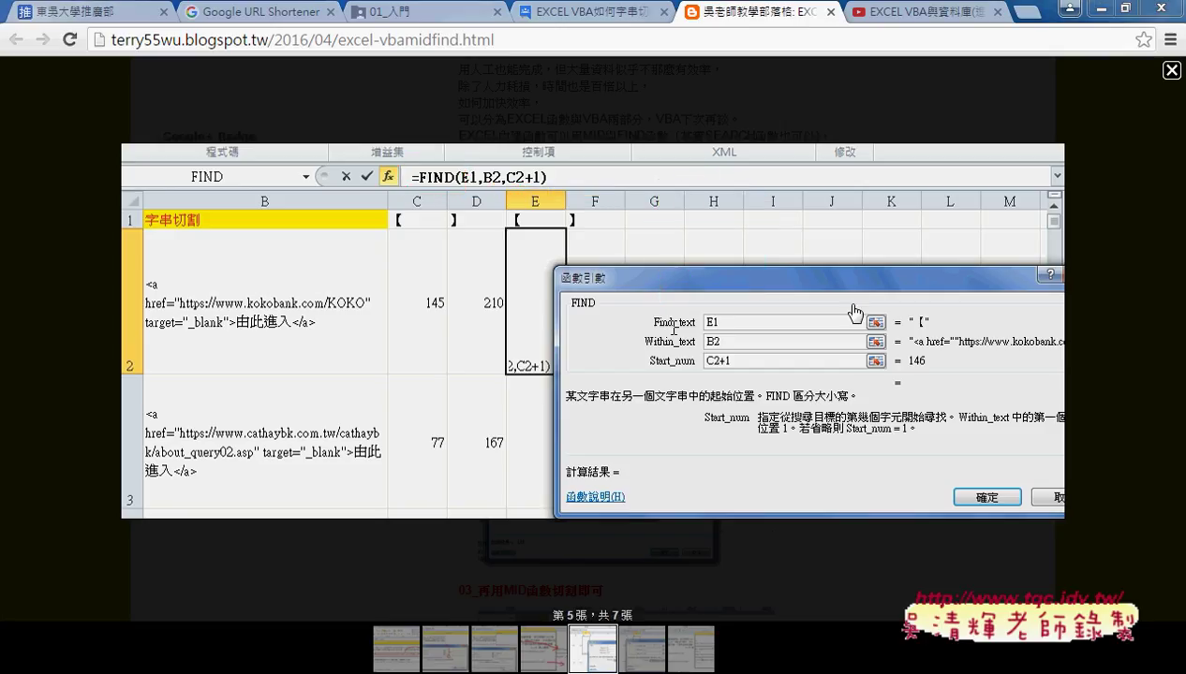
Step: View the IFERROR and IF/MID screenshots, close the viewer, and return to the 01_入門 folder
click(639, 656)
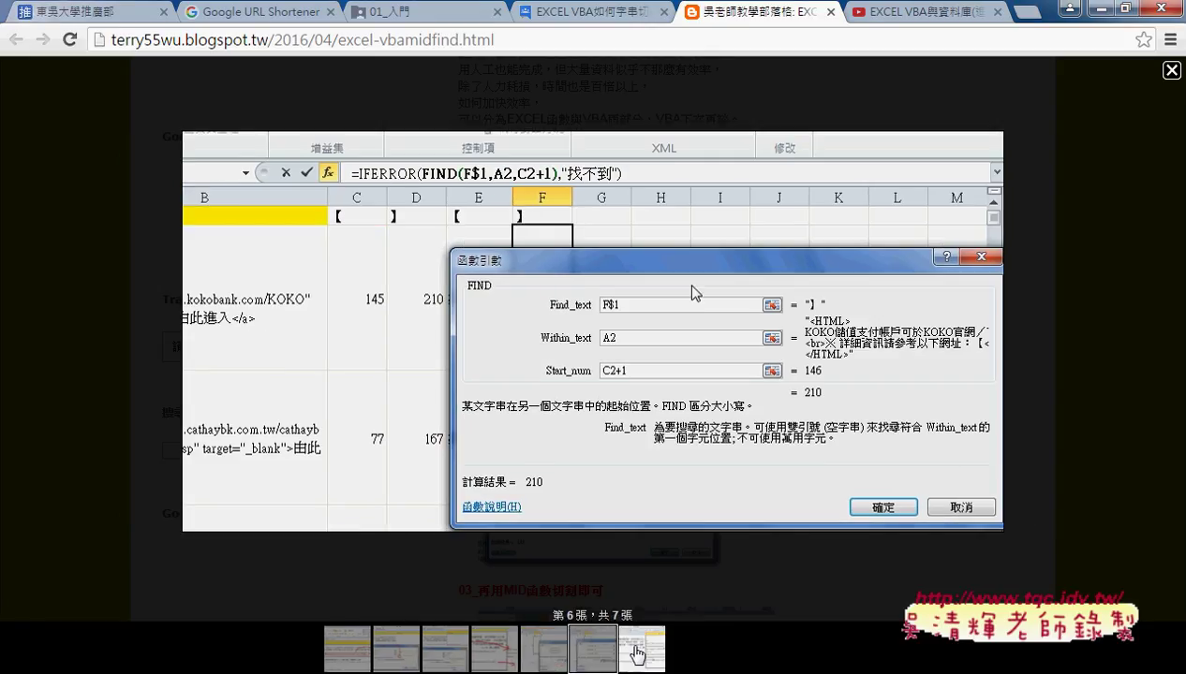
click(636, 654)
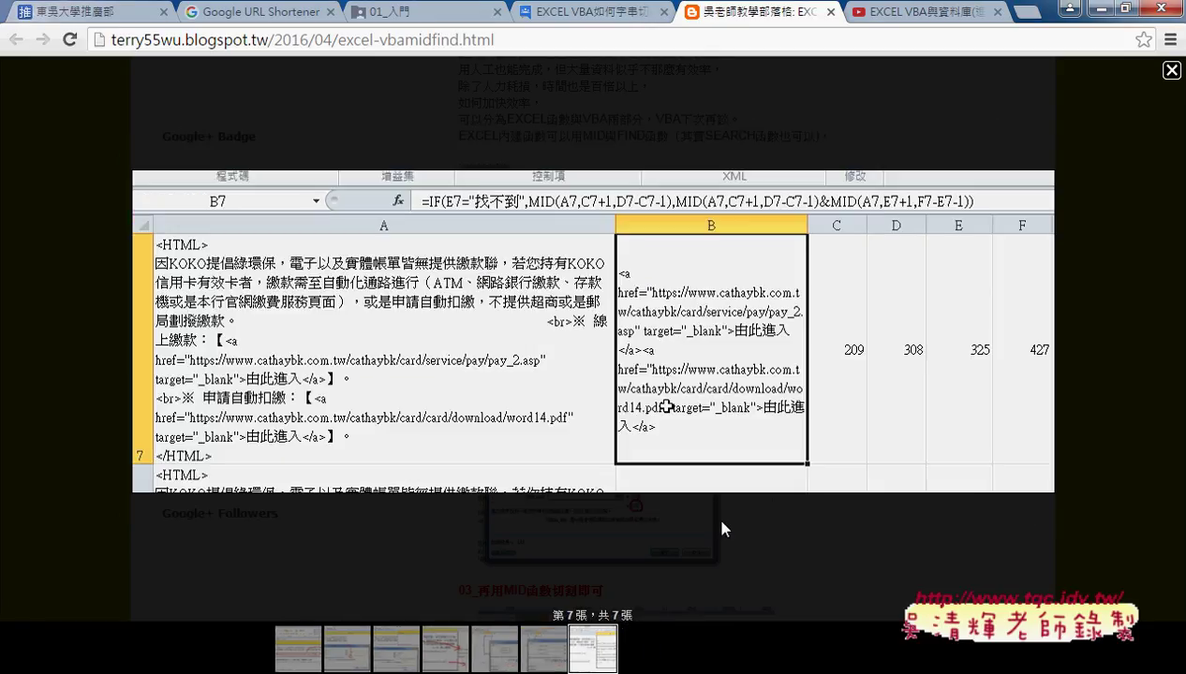
click(1172, 72)
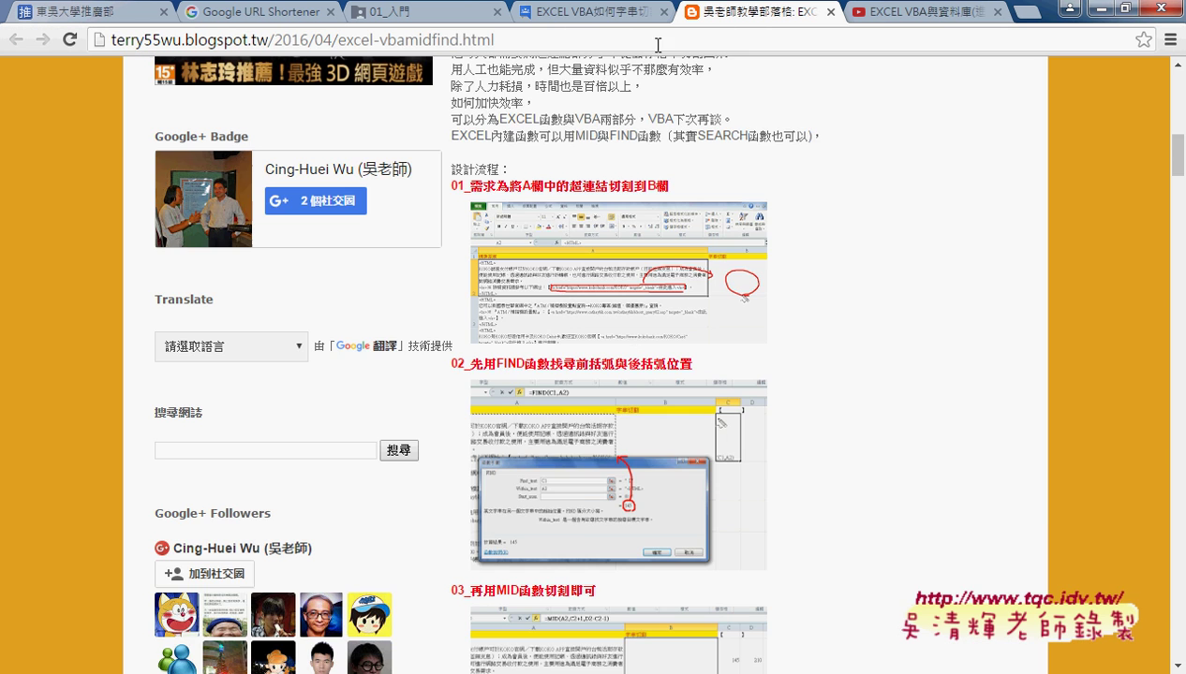
click(408, 19)
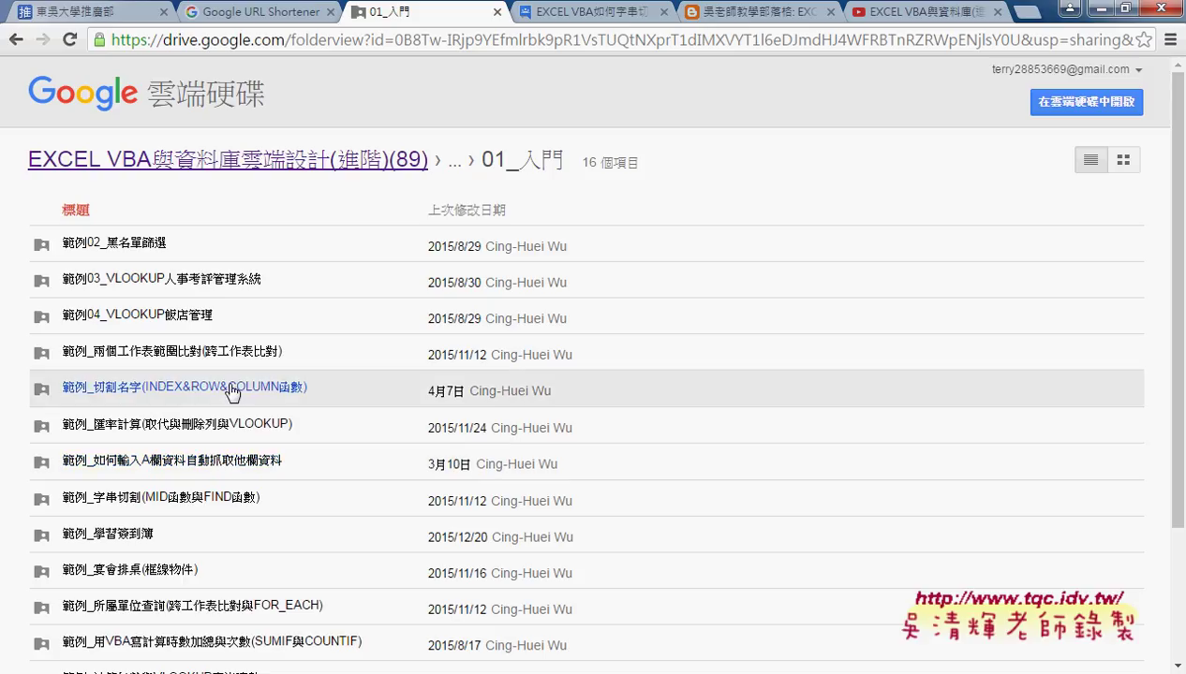
Step: Open the 程式碼 document from 範例_字串切割(MID函數與FIND函數) in its own Docs tab
click(218, 501)
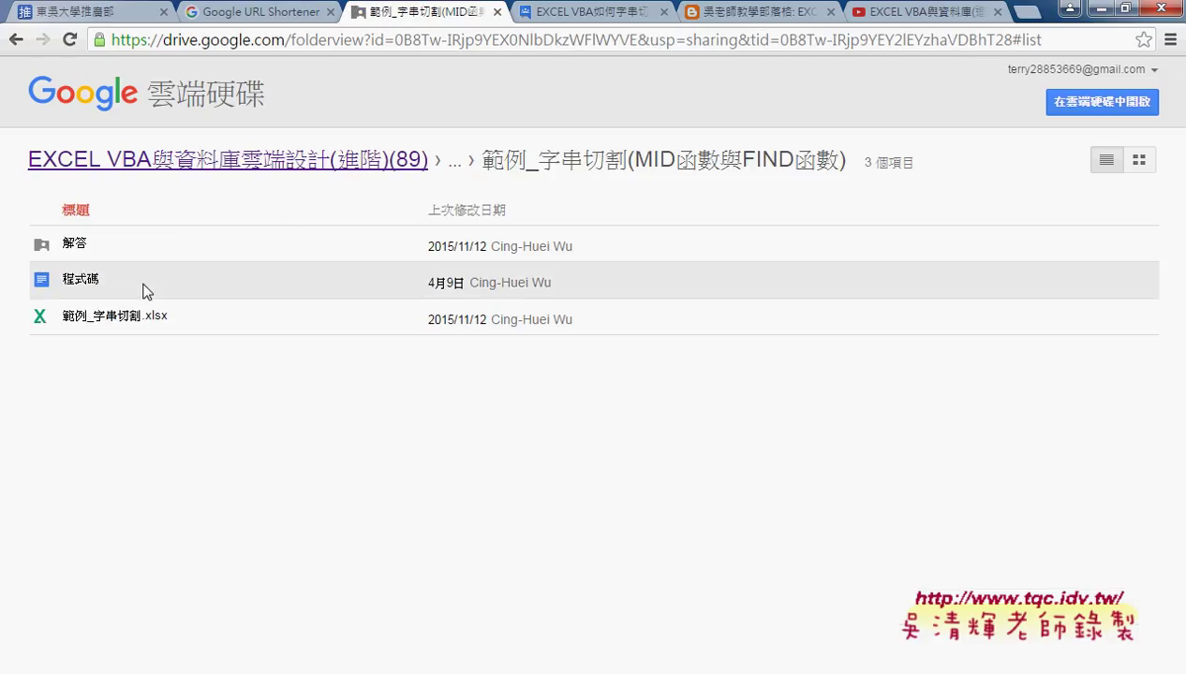
click(81, 279)
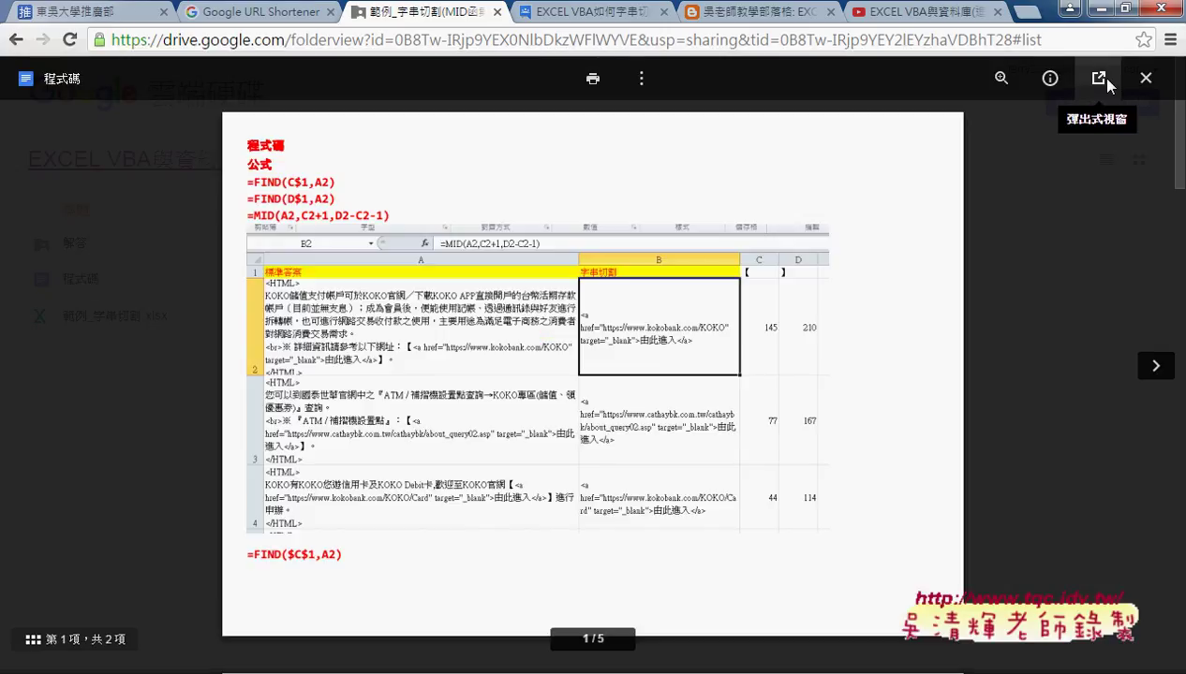
click(1100, 79)
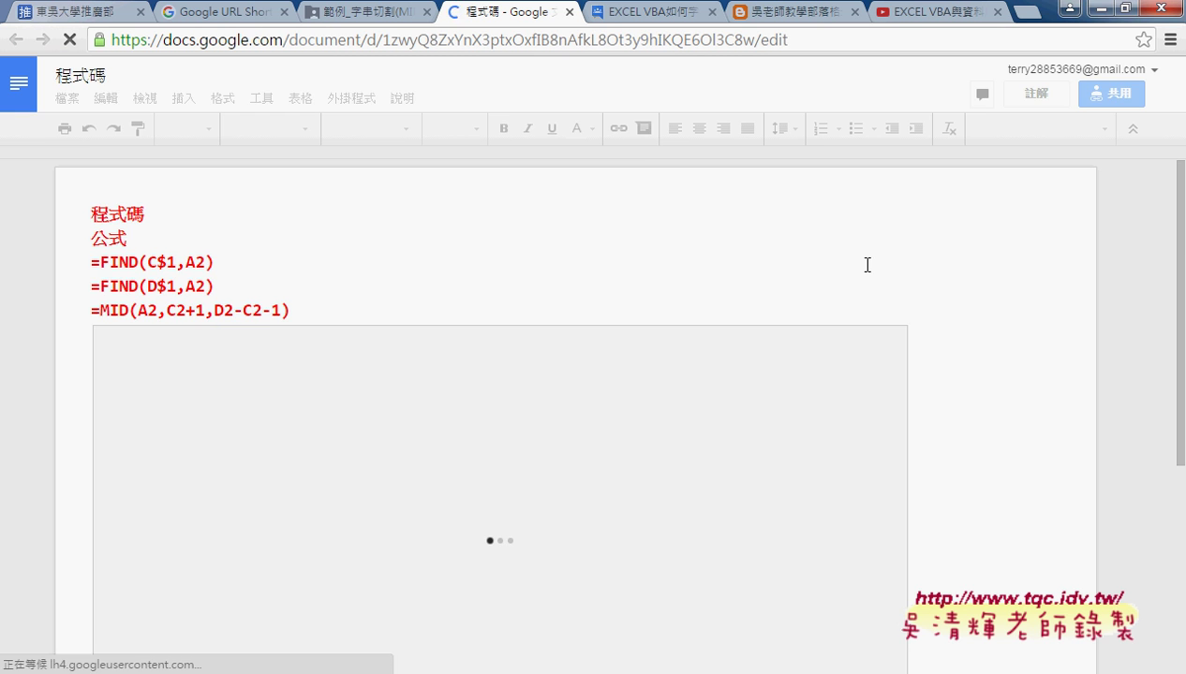
scroll(975, 271, down, 15)
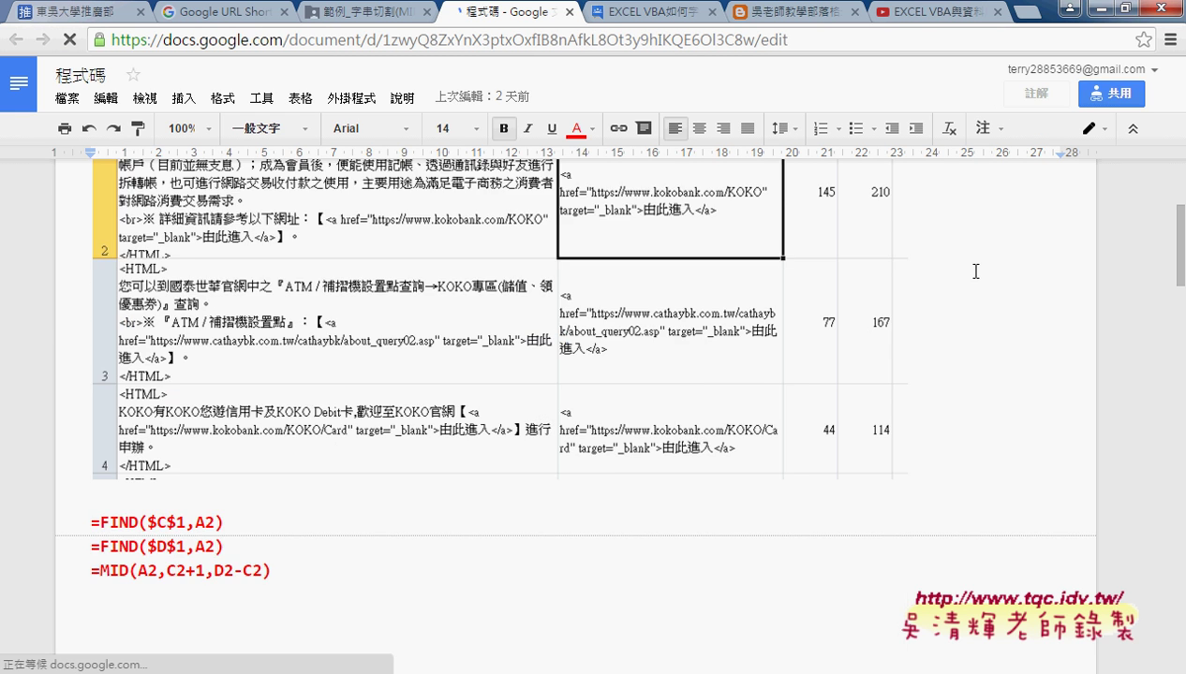
scroll(975, 271, down, 4)
scroll(975, 272, down, 4)
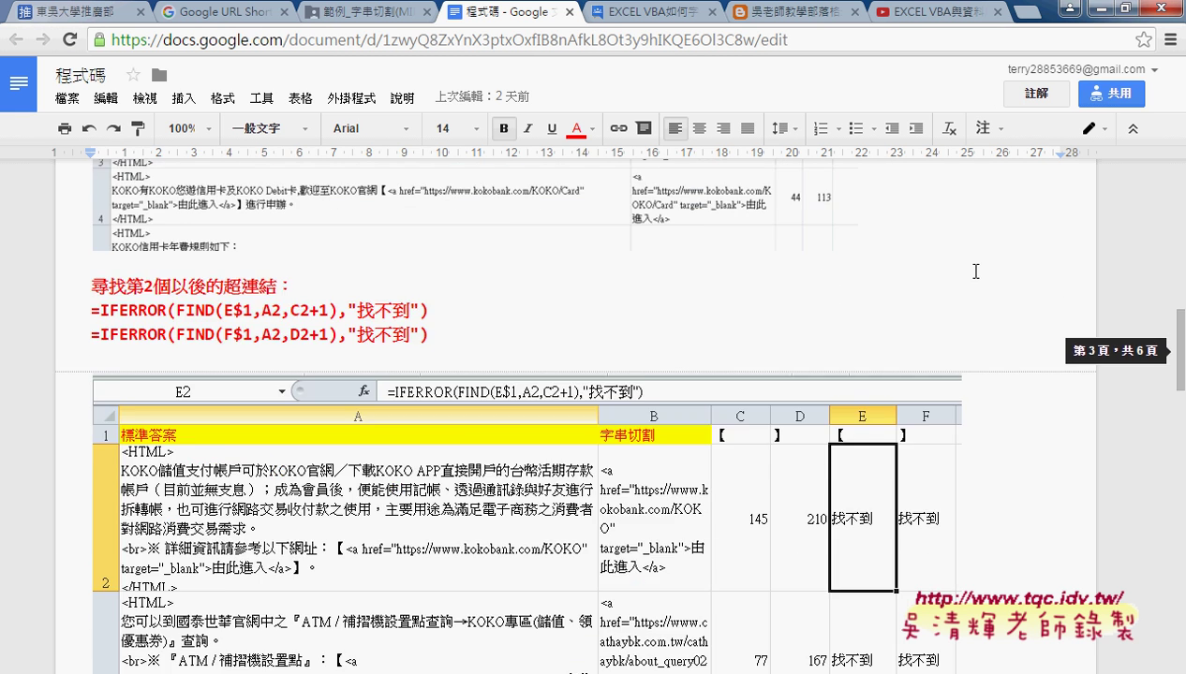
scroll(975, 272, down, 4)
scroll(975, 272, down, 4)
scroll(975, 272, down, 1)
scroll(975, 271, down, 2)
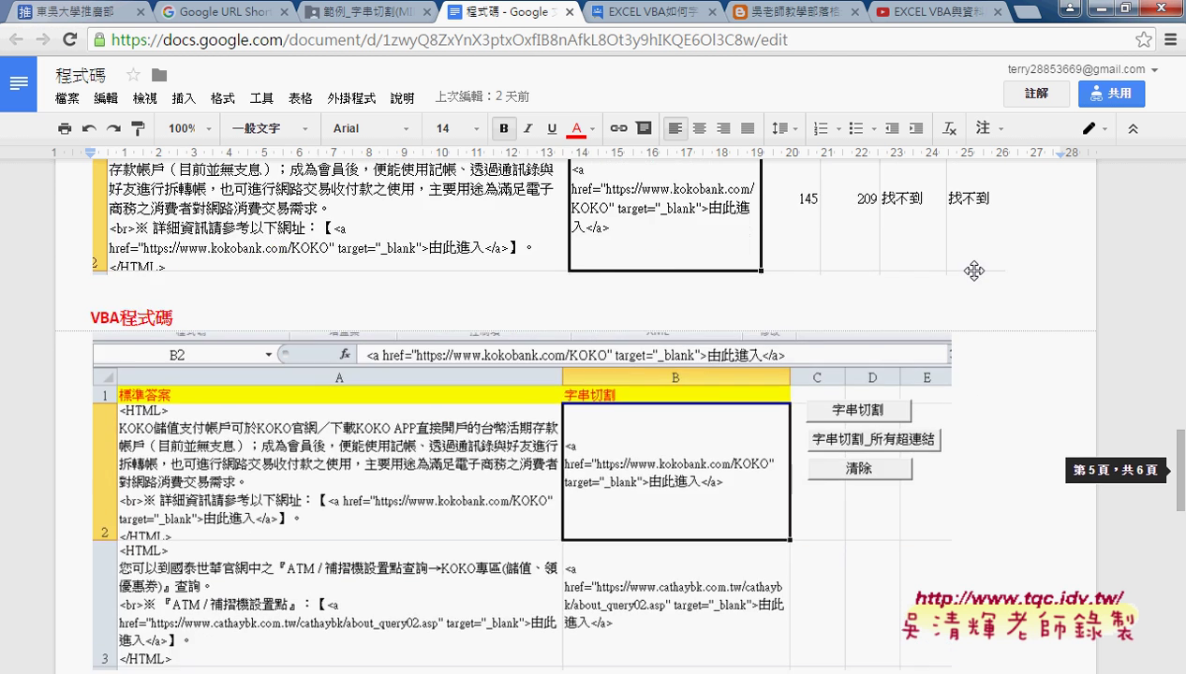
scroll(975, 272, down, 6)
scroll(975, 272, down, 1)
scroll(562, 309, up, 2)
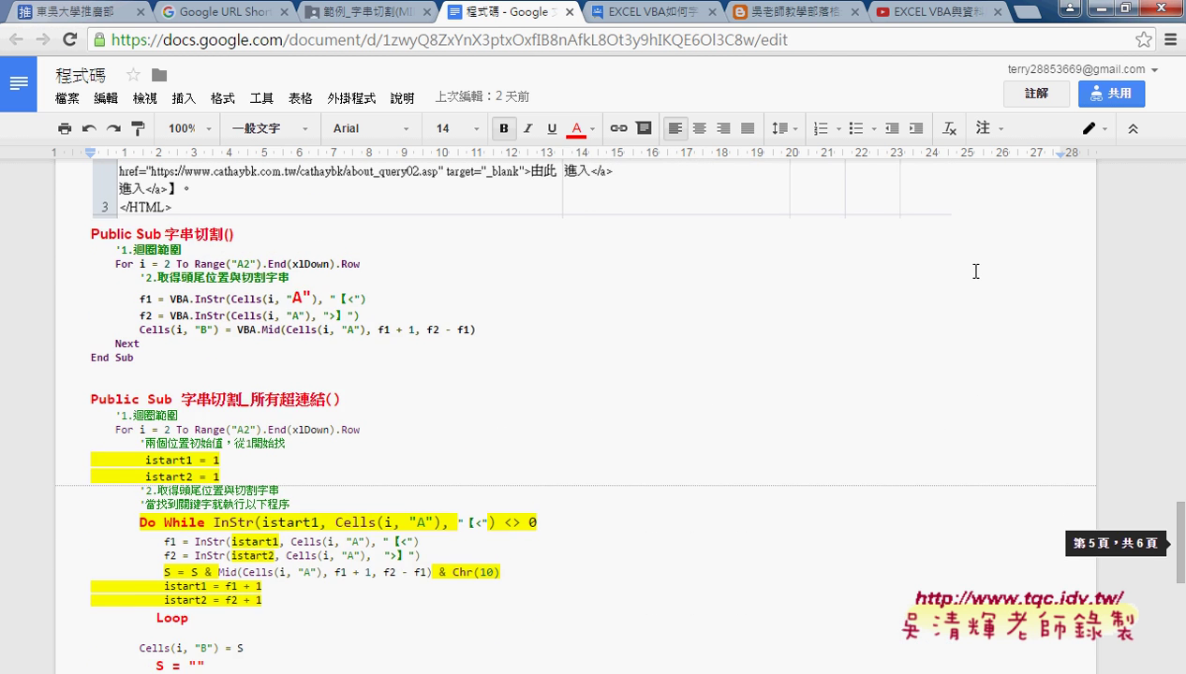
scroll(201, 346, up, 1)
click(240, 345)
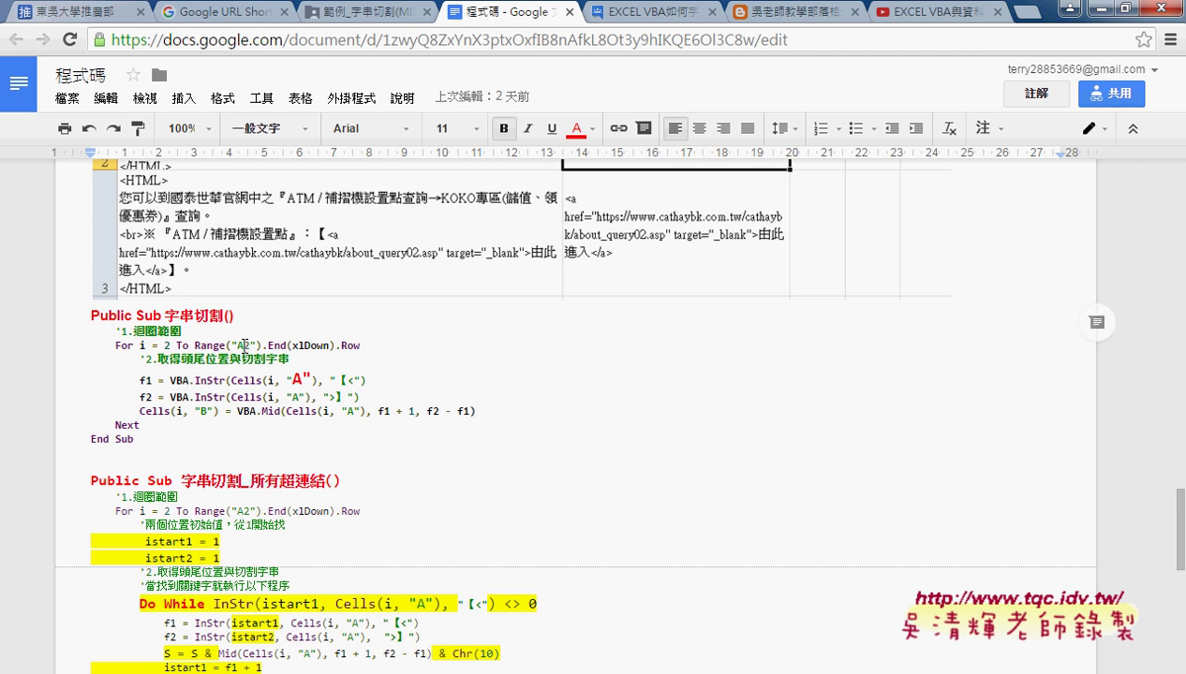
drag(134, 439, 70, 322)
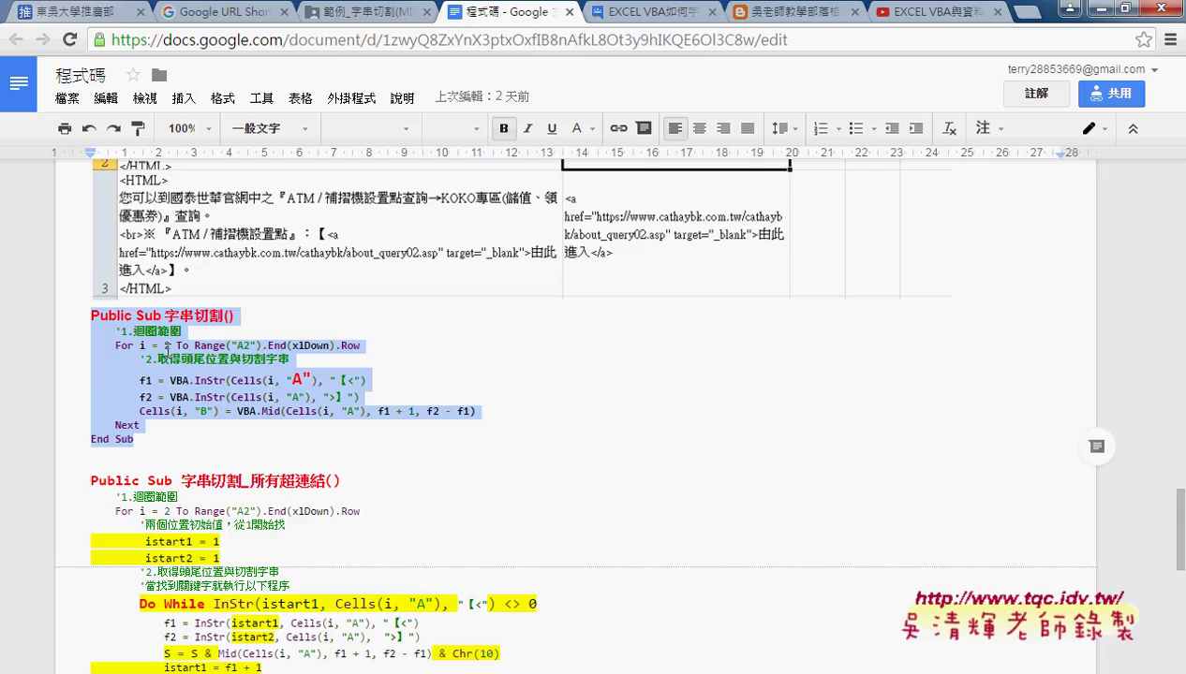
click(216, 344)
click(117, 423)
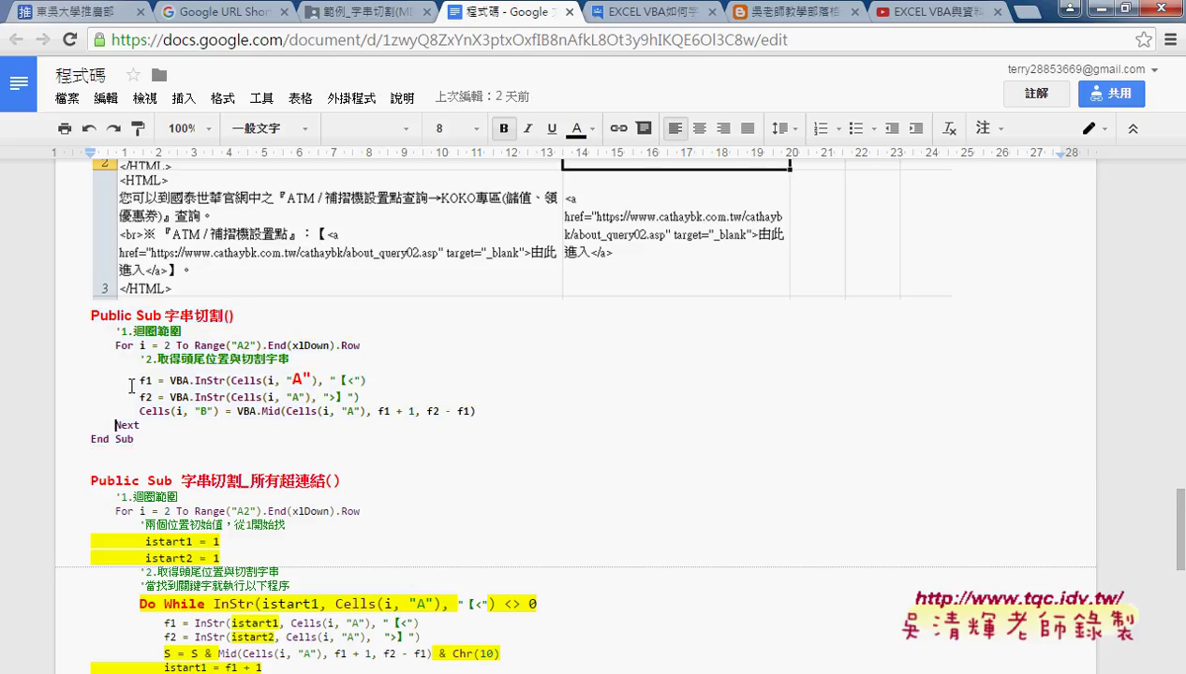
double_click(145, 381)
double_click(146, 396)
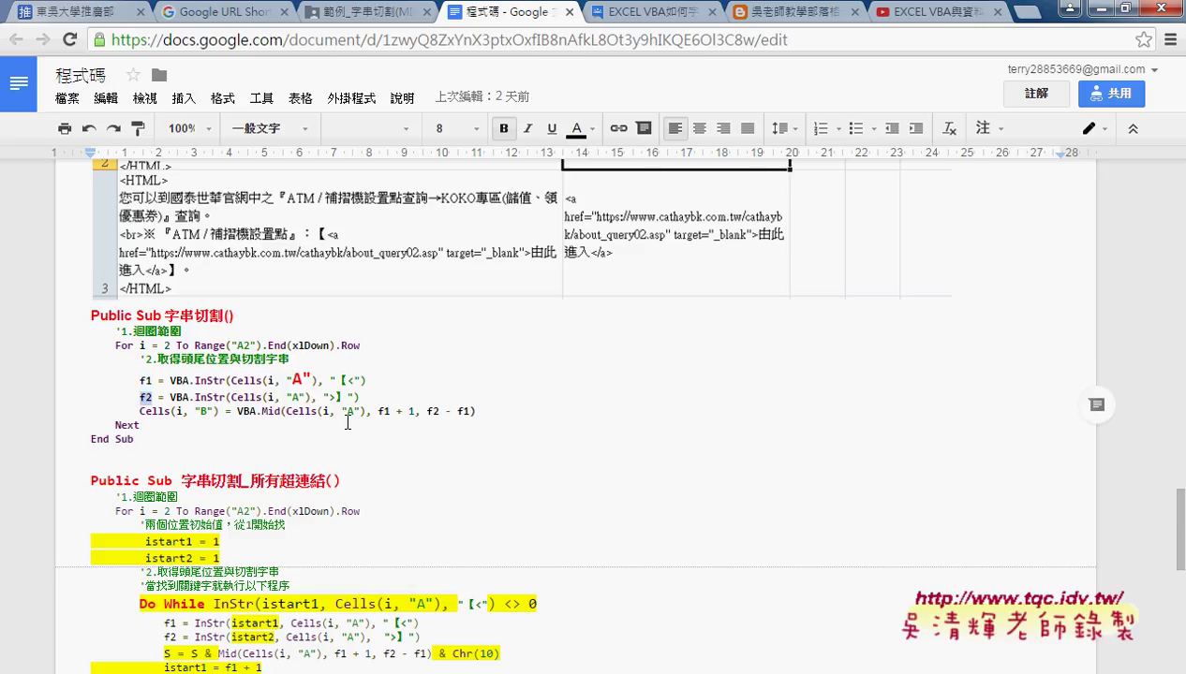
double_click(272, 412)
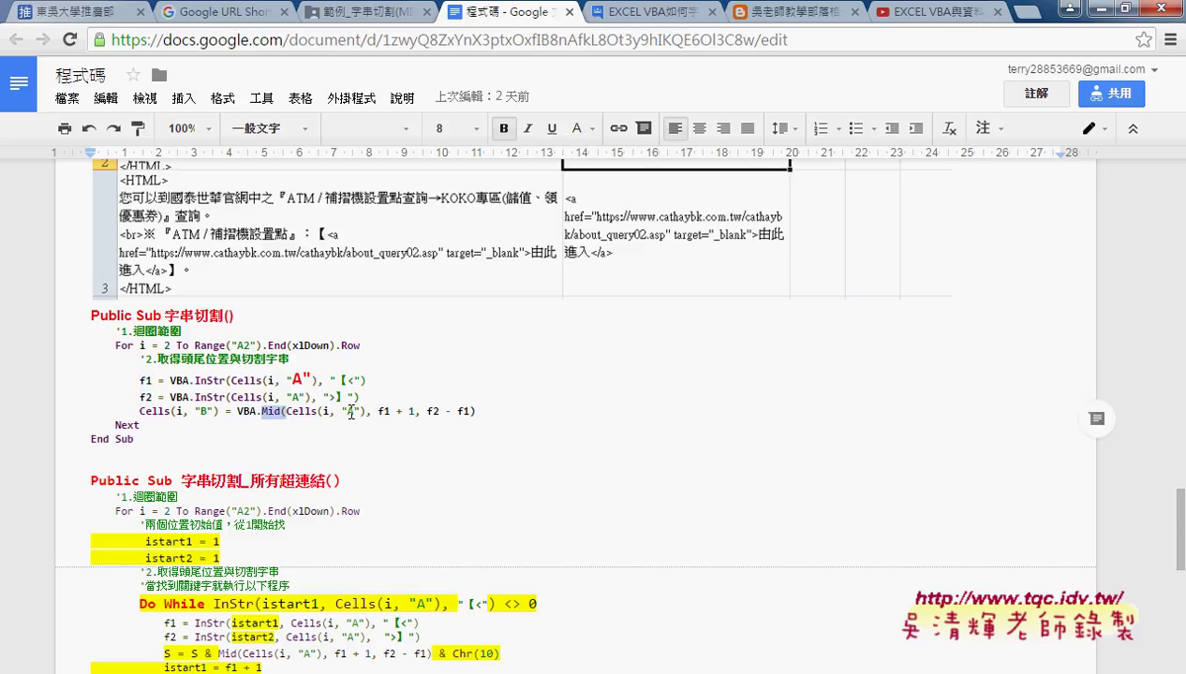
click(289, 412)
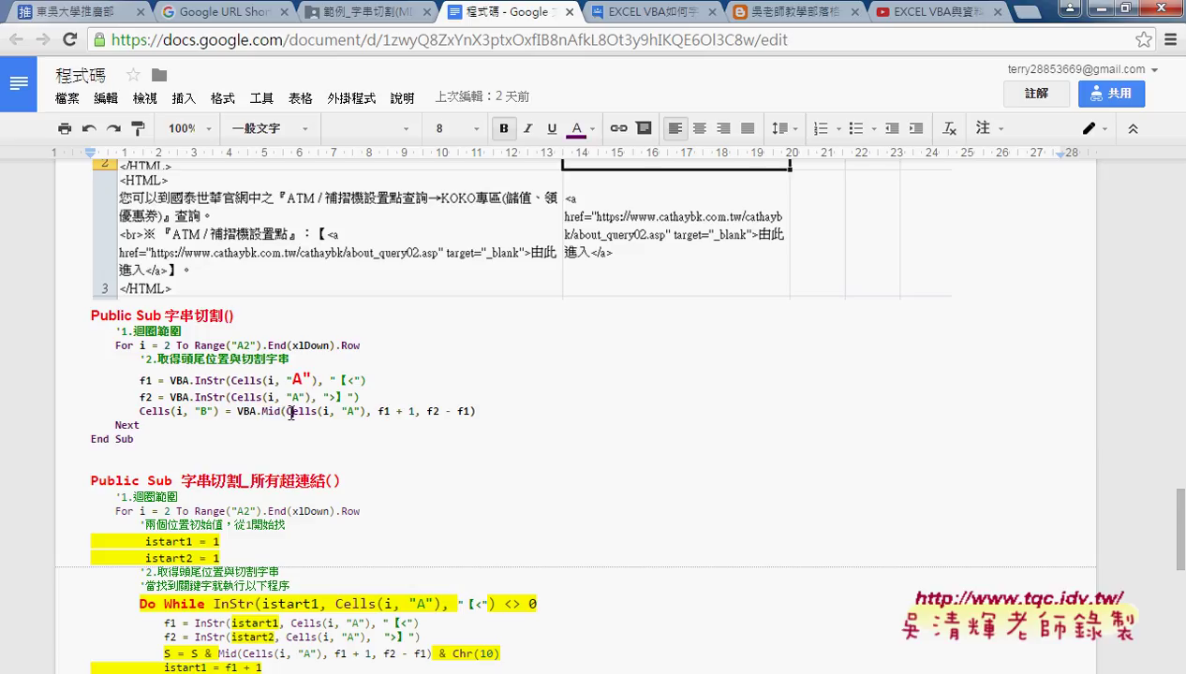
drag(287, 412, 365, 412)
drag(219, 412, 140, 412)
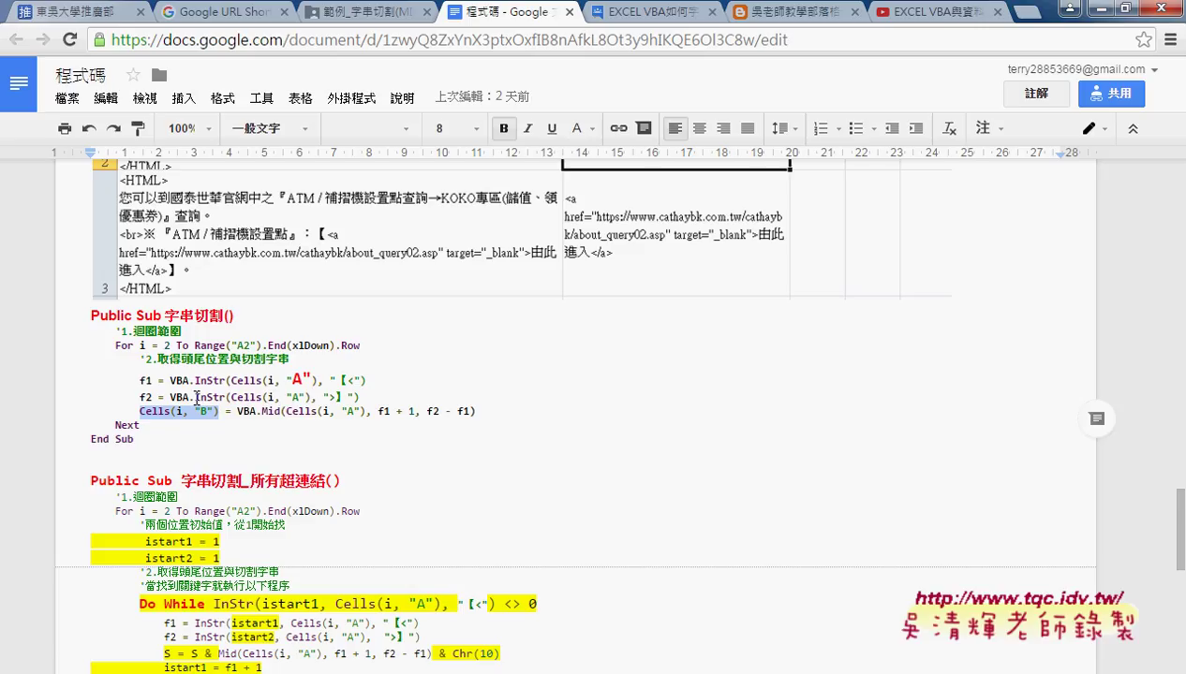
Step: Highlight the 字串切割_所有超連結 macro title, the Do While keywords and the whole Do While…Loop block
scroll(197, 398, down, 1)
scroll(270, 374, down, 1)
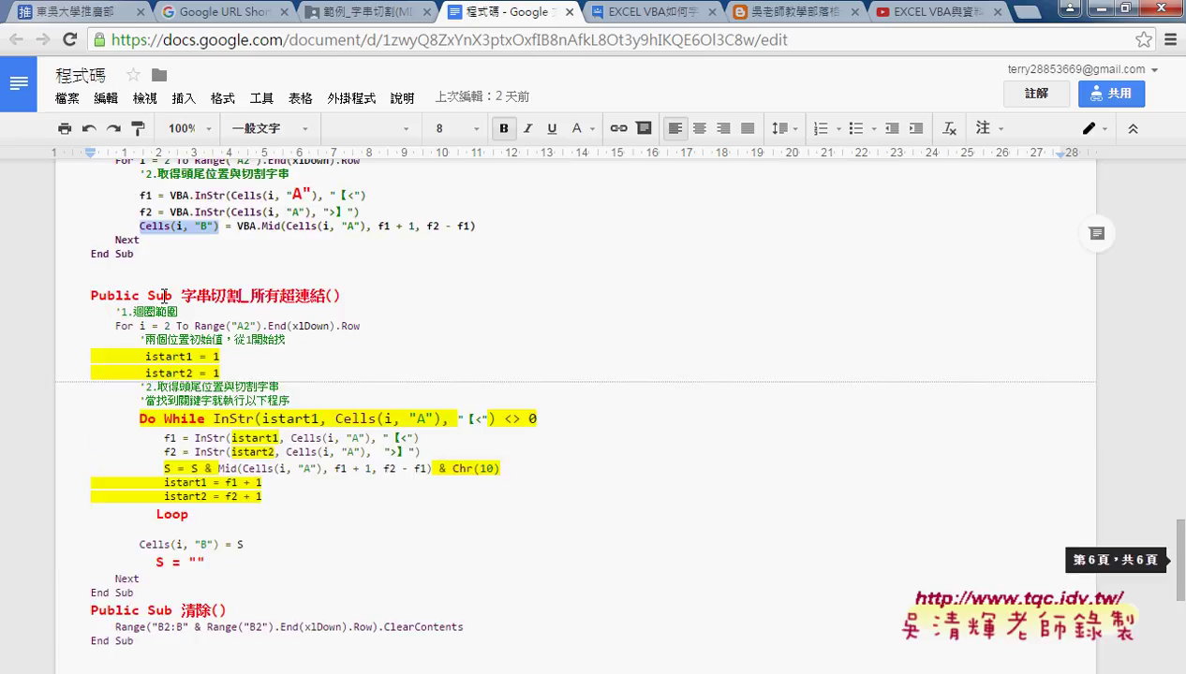
drag(181, 295, 325, 296)
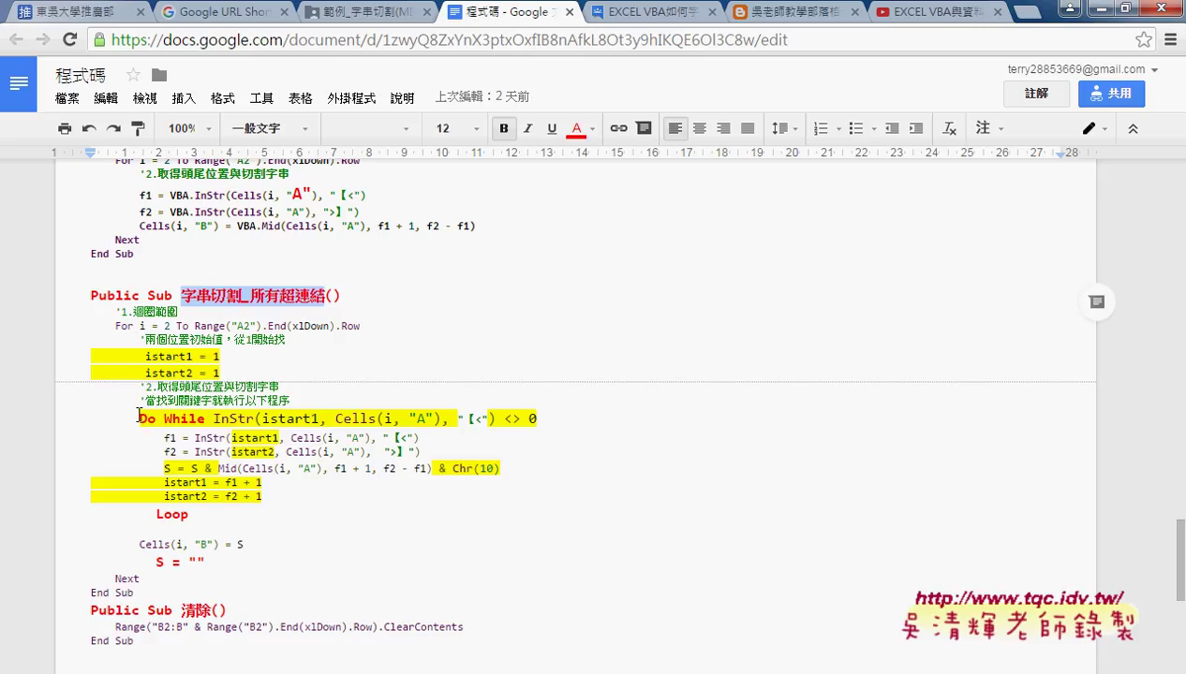
click(162, 354)
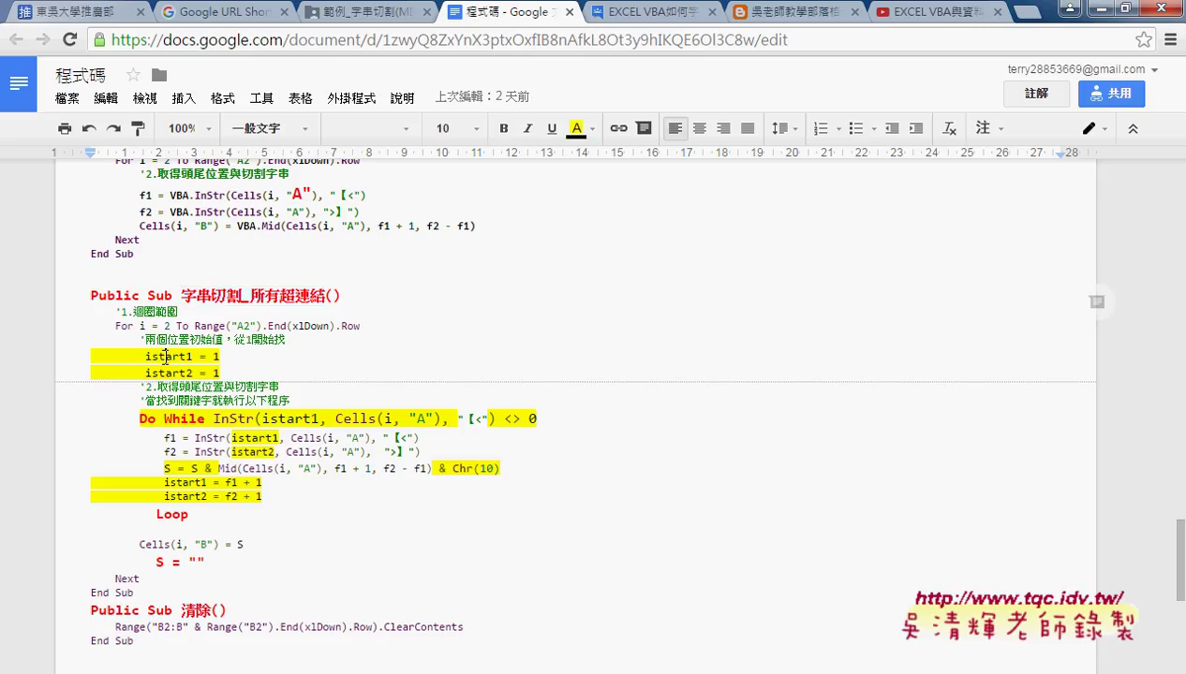
click(187, 419)
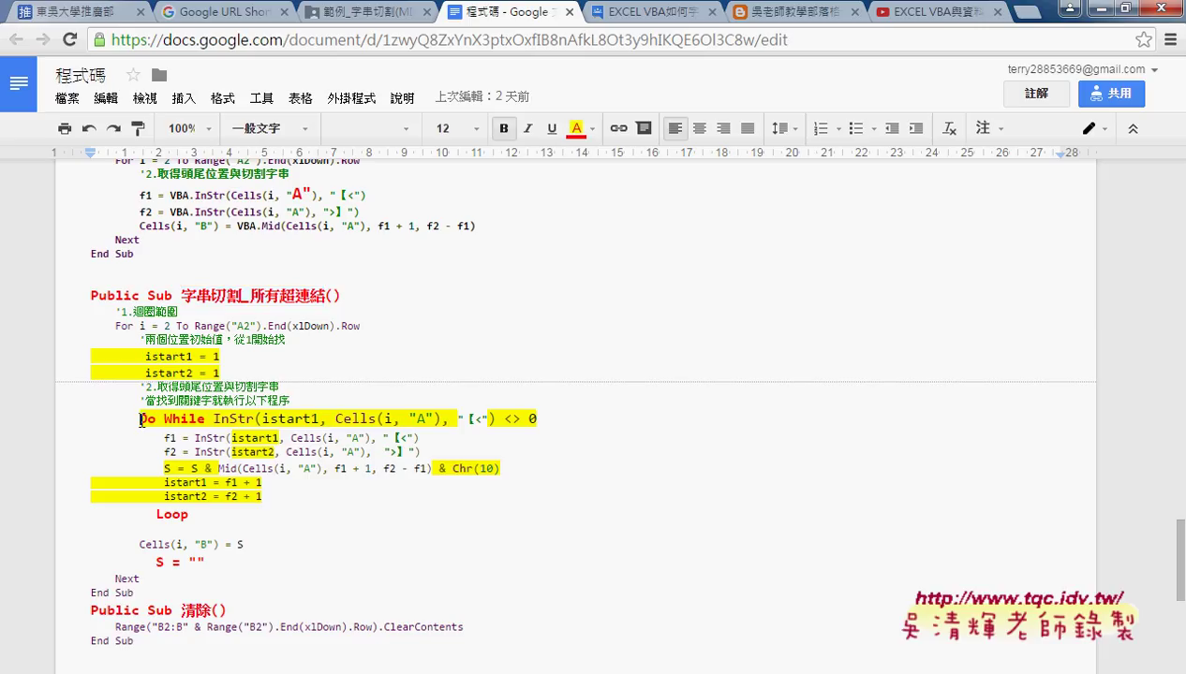
drag(138, 419, 206, 419)
drag(189, 514, 89, 422)
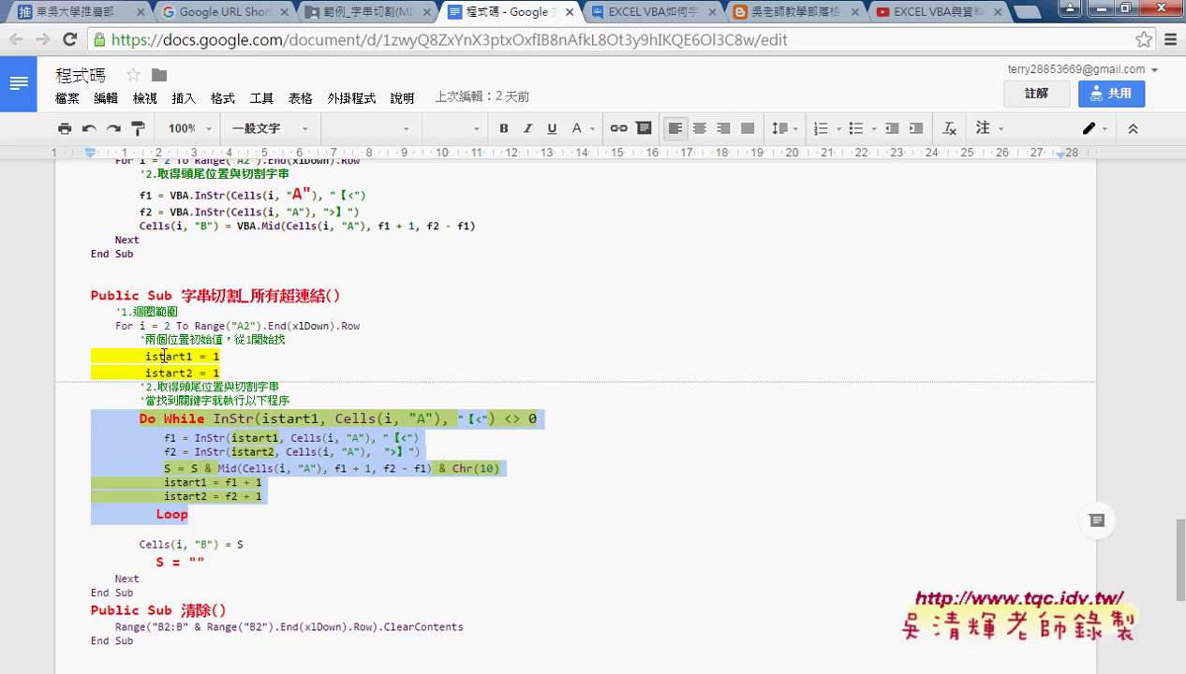
Step: Highlight the For line's Range("A2").End(xlDown).Row loop limit
drag(164, 326, 372, 328)
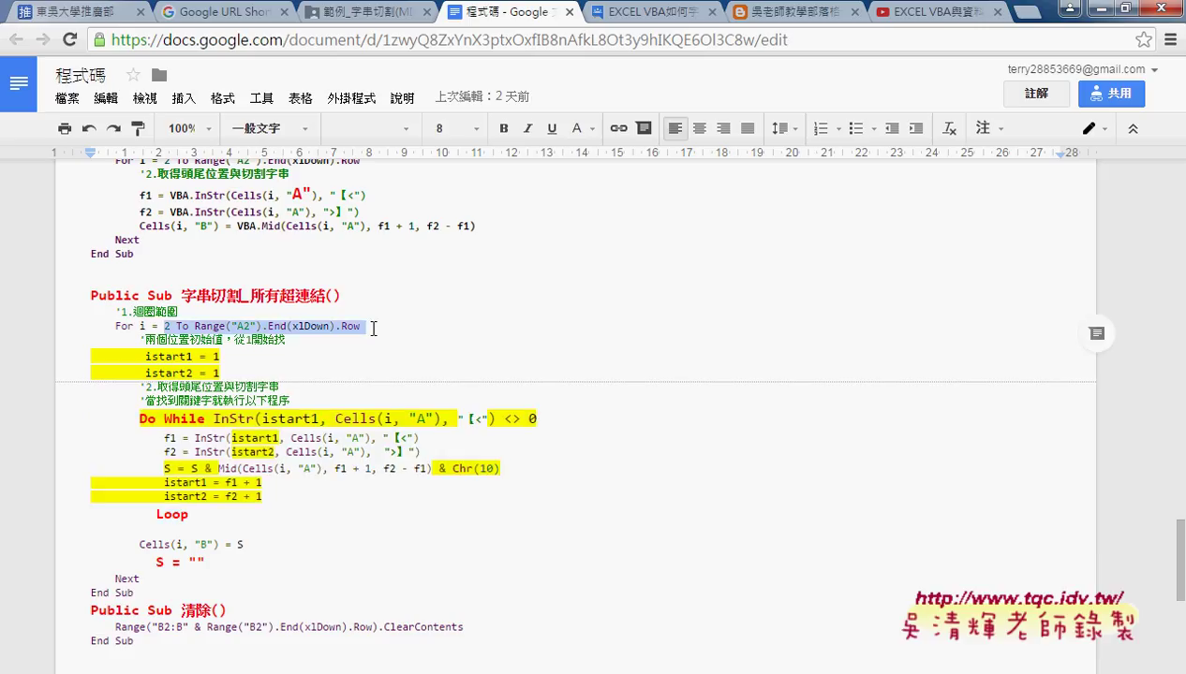
click(165, 326)
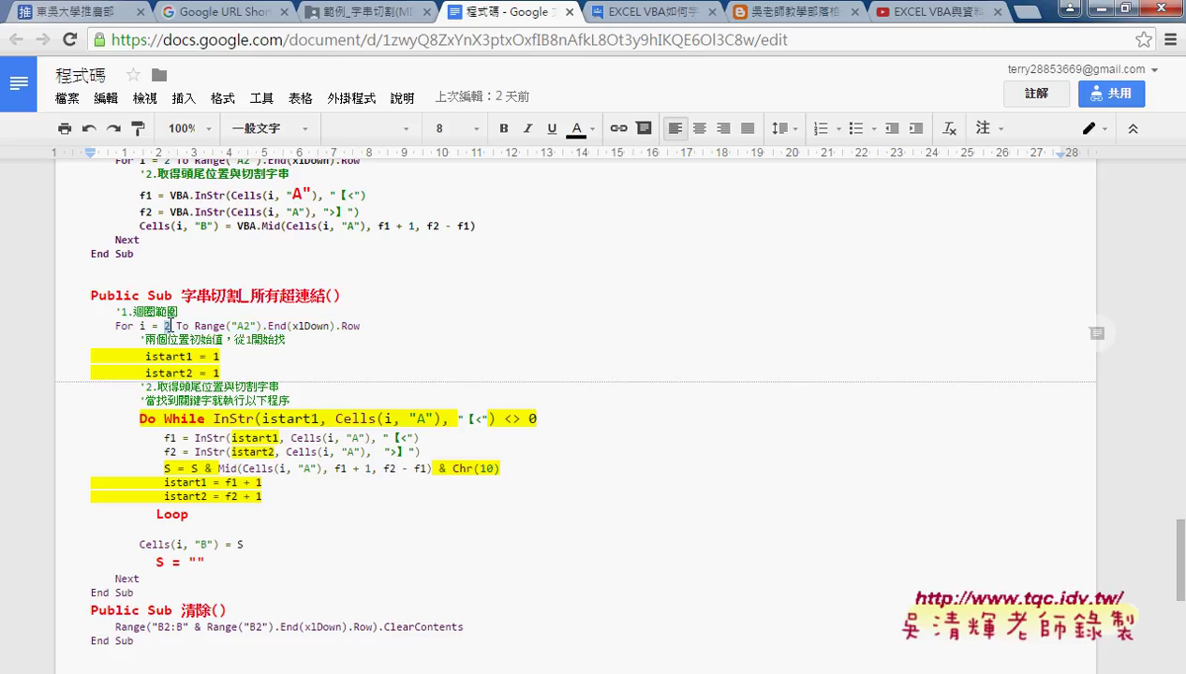
double_click(208, 326)
drag(261, 326, 369, 329)
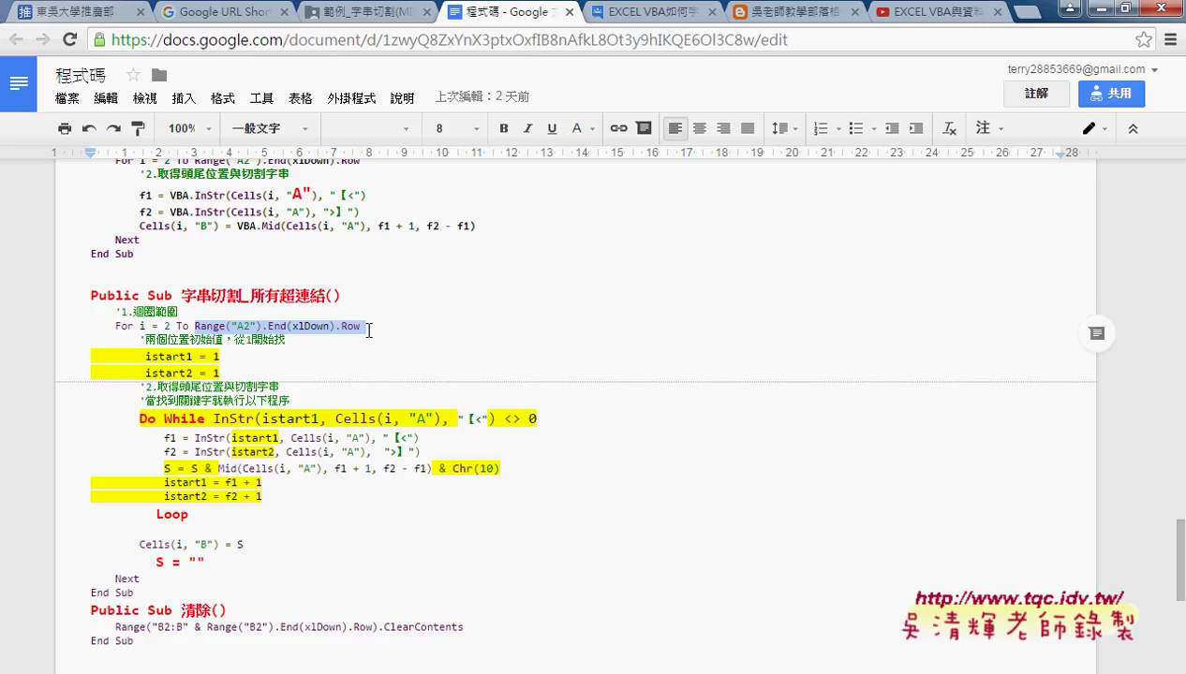
Step: Highlight the Do While InStr condition piece by piece: InStr, Cells(i, "A") and <> 0
drag(213, 419, 556, 411)
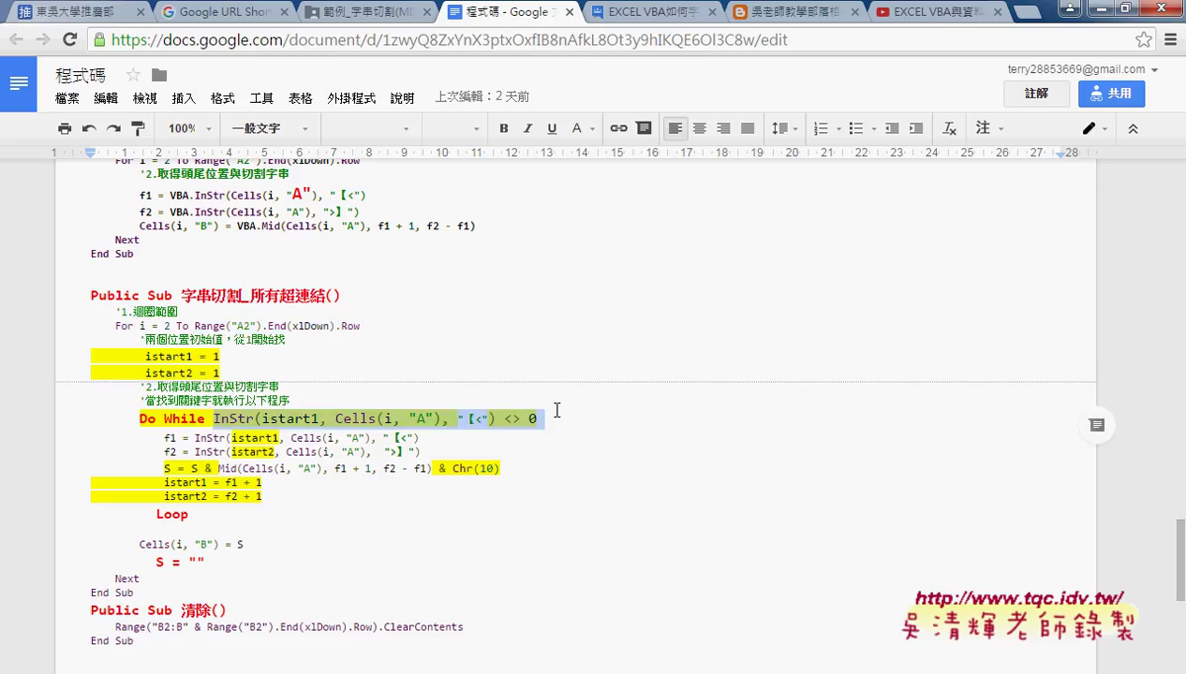
click(275, 419)
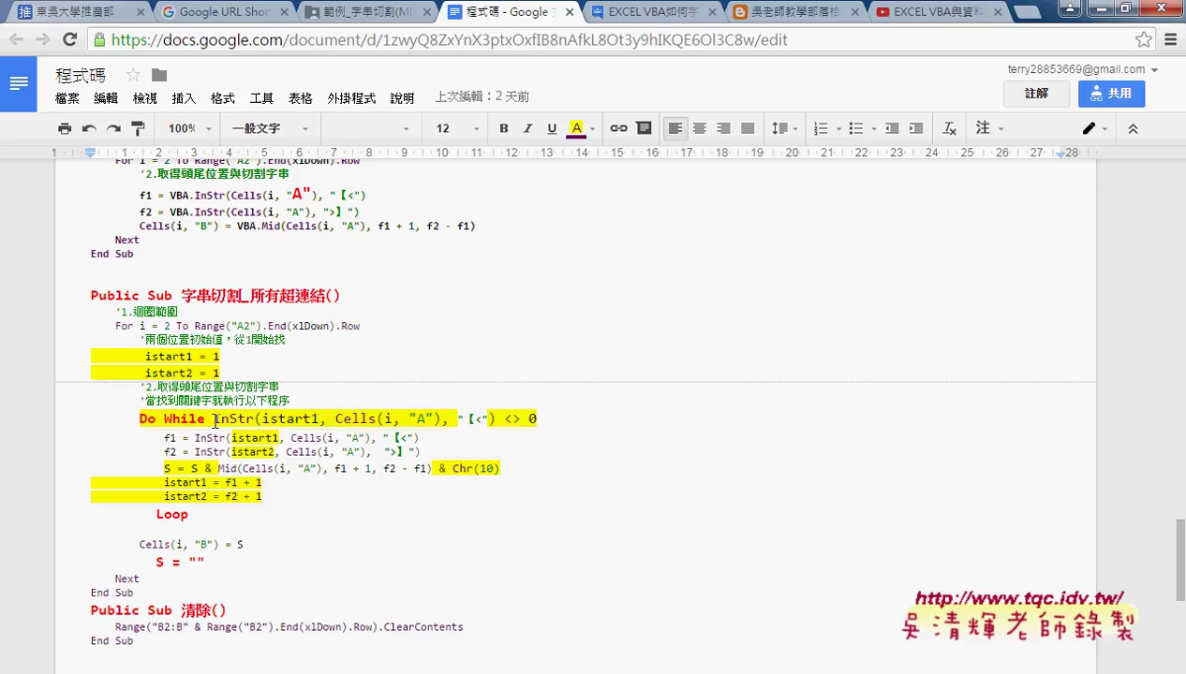
drag(213, 418, 256, 419)
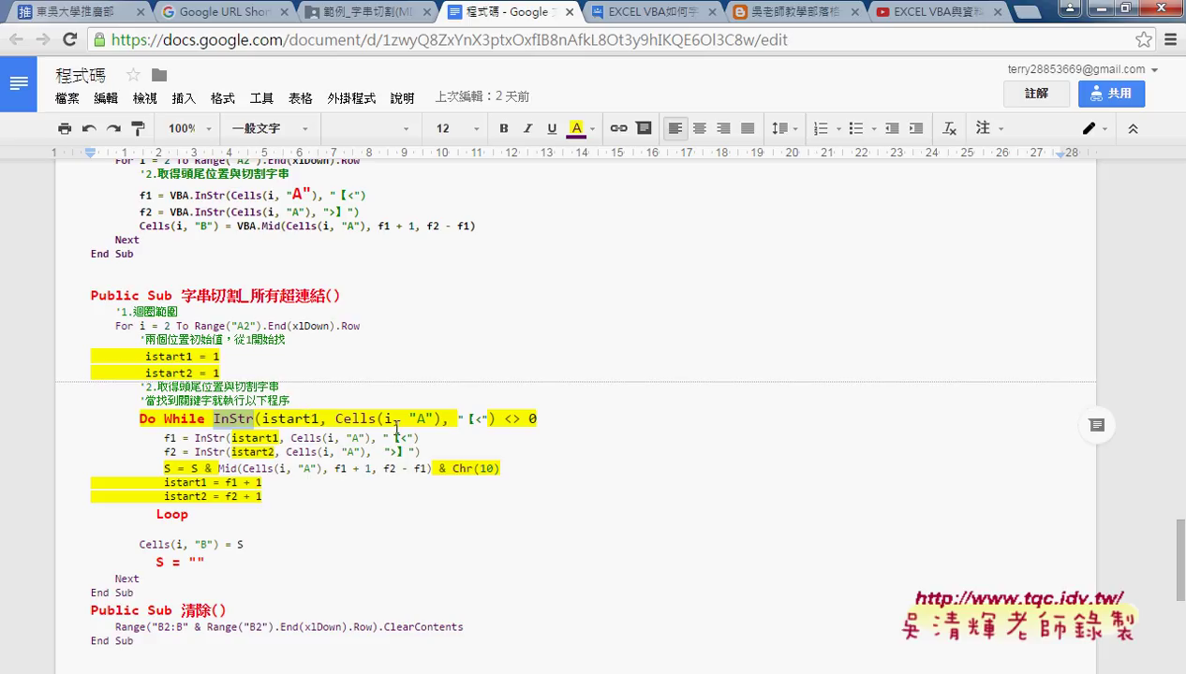
click(430, 419)
drag(430, 419, 335, 418)
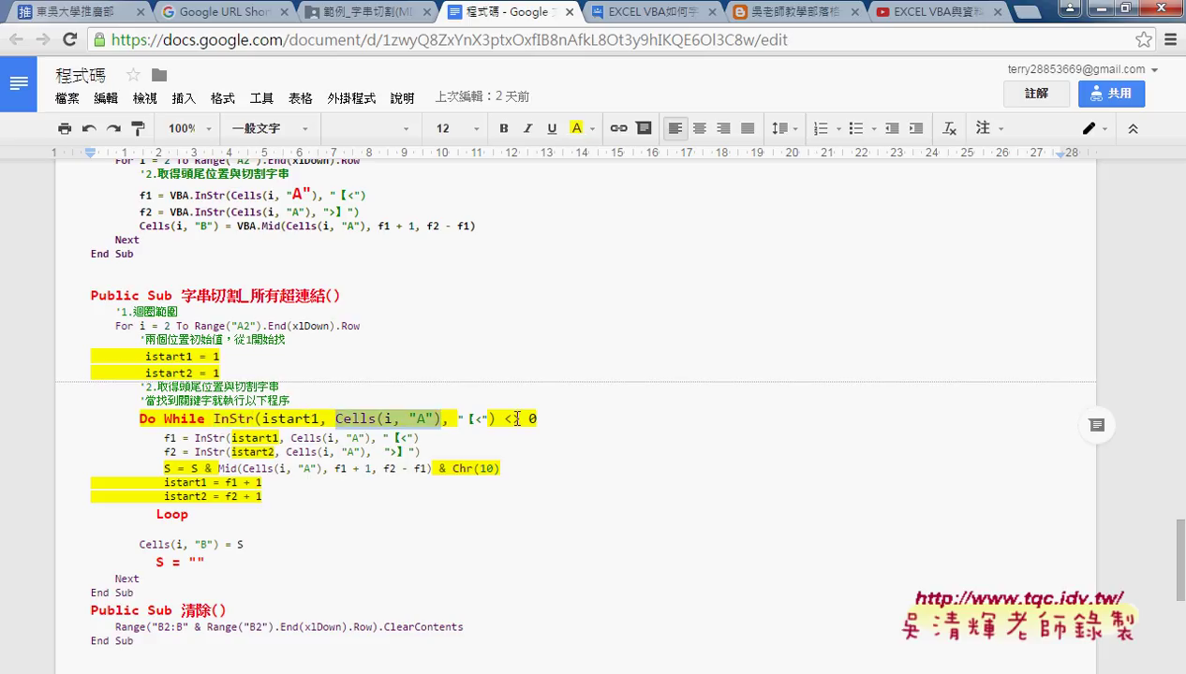
drag(536, 419, 504, 418)
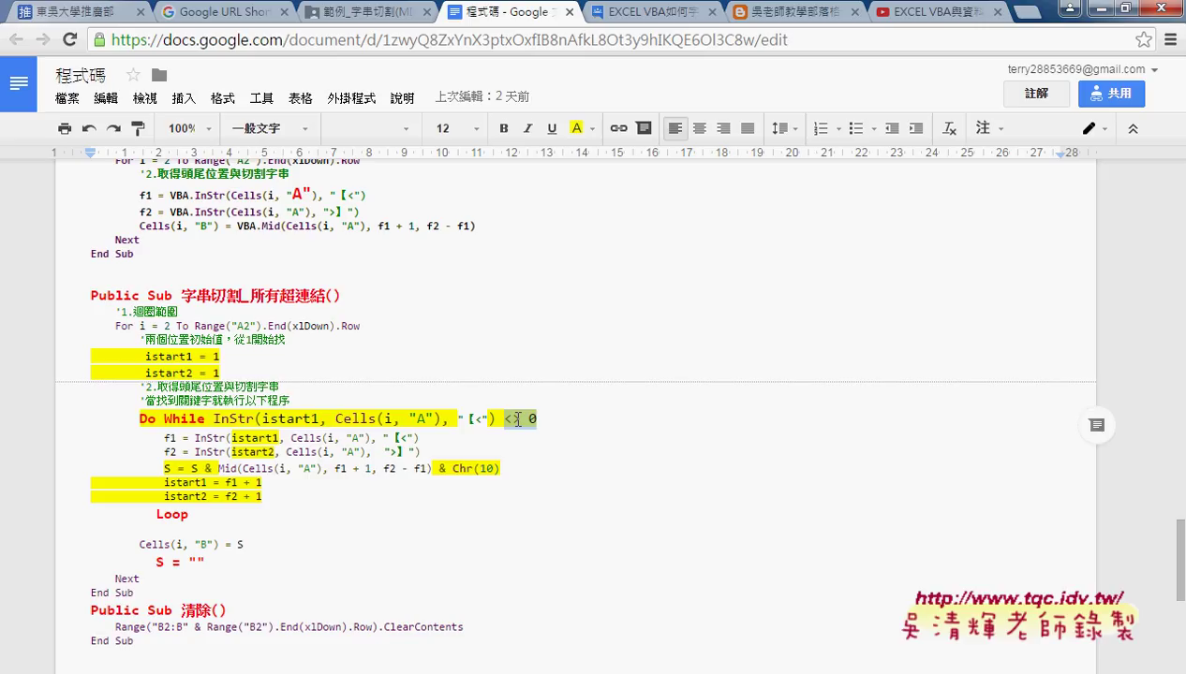
drag(214, 419, 551, 421)
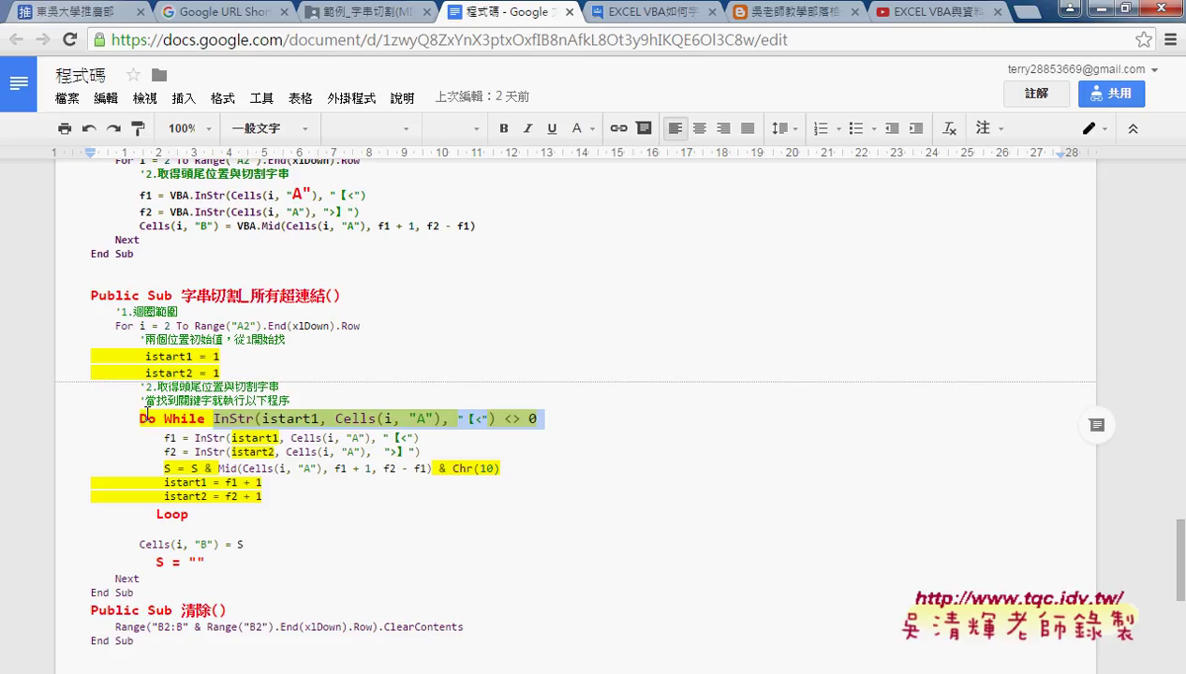
Step: Scroll back up the code, then return to the MID/FIND blog article
scroll(146, 440, down, 2)
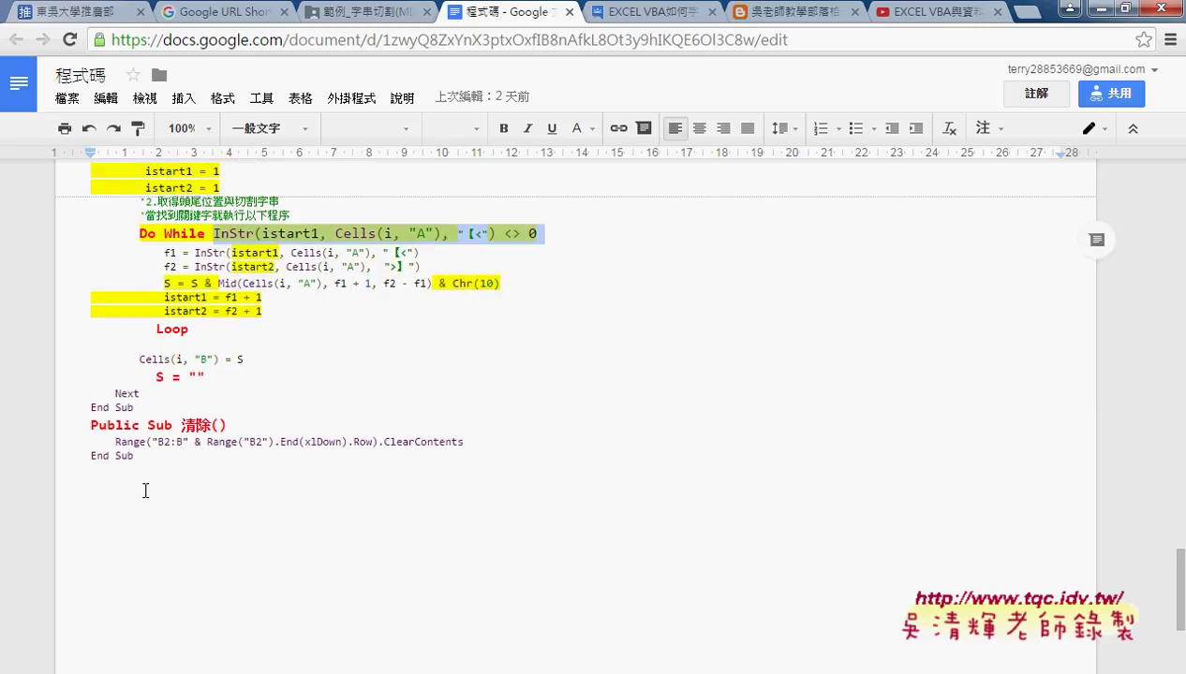
scroll(145, 491, up, 2)
scroll(371, 506, up, 4)
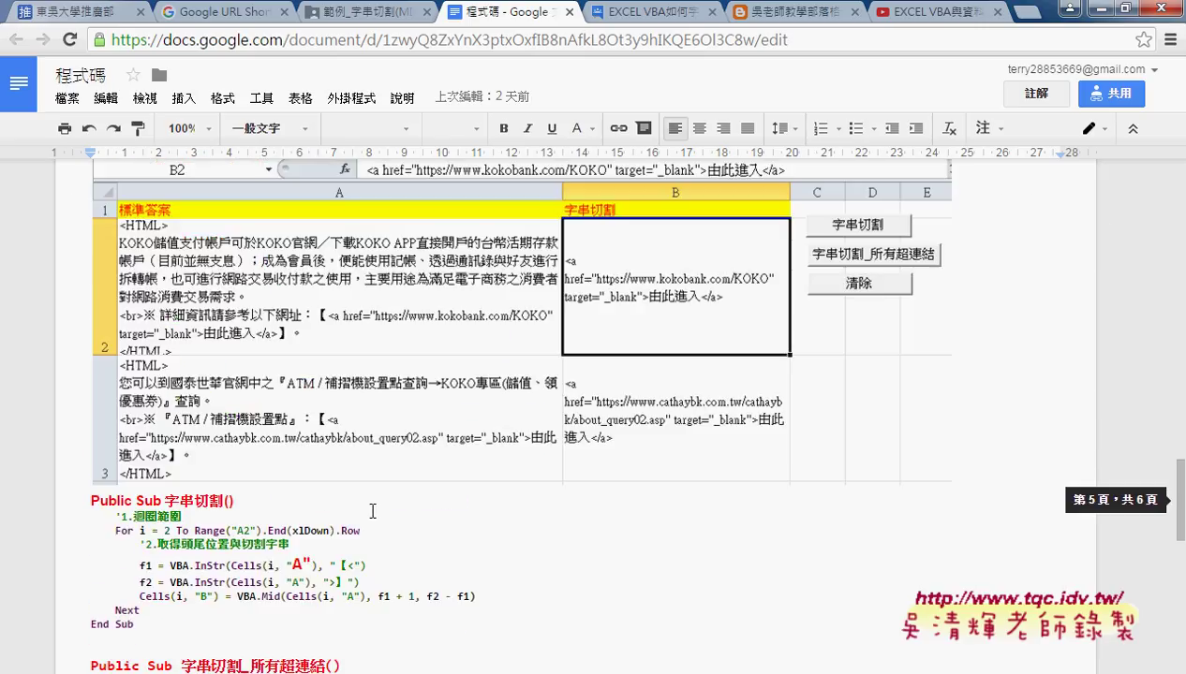
click(759, 15)
scroll(698, 210, up, 3)
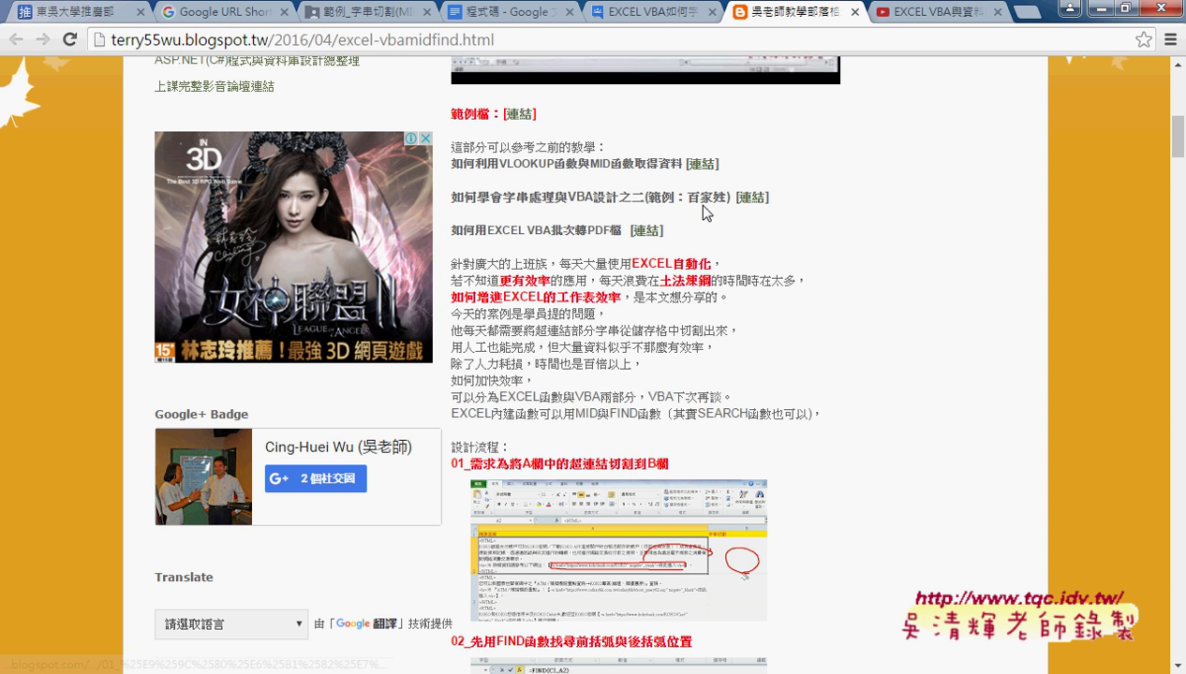
Step: Follow the article's 範例檔 連結 link and close the preview to see the three-item folder
scroll(652, 240, up, 2)
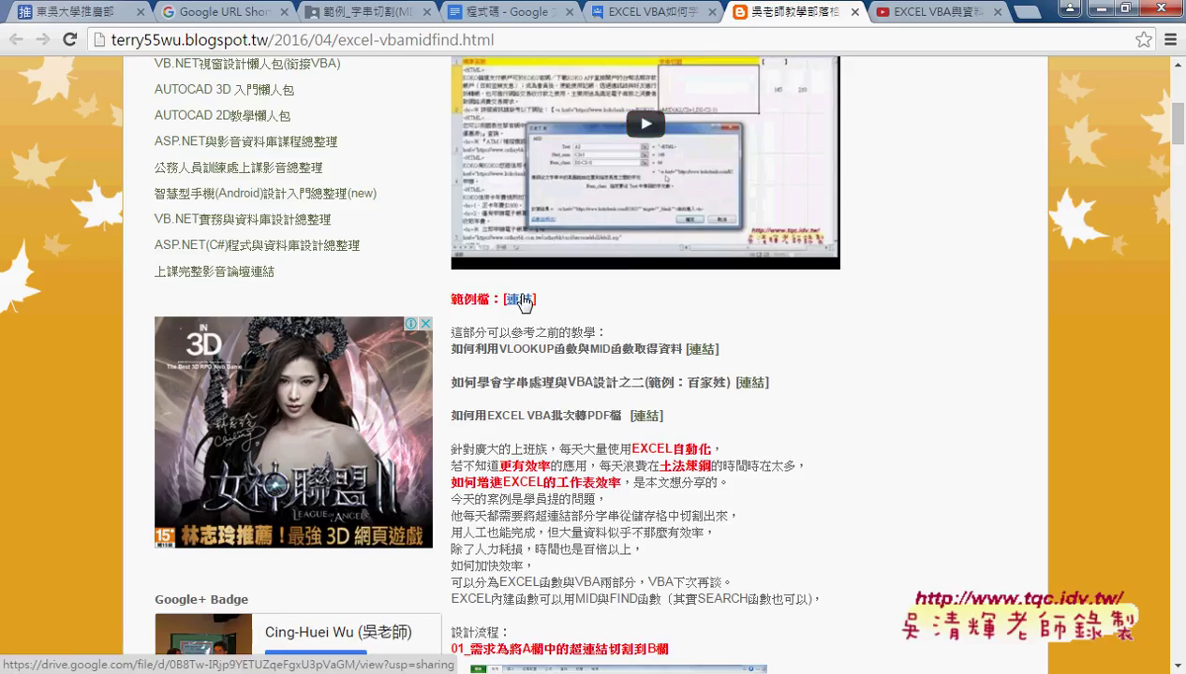
click(522, 300)
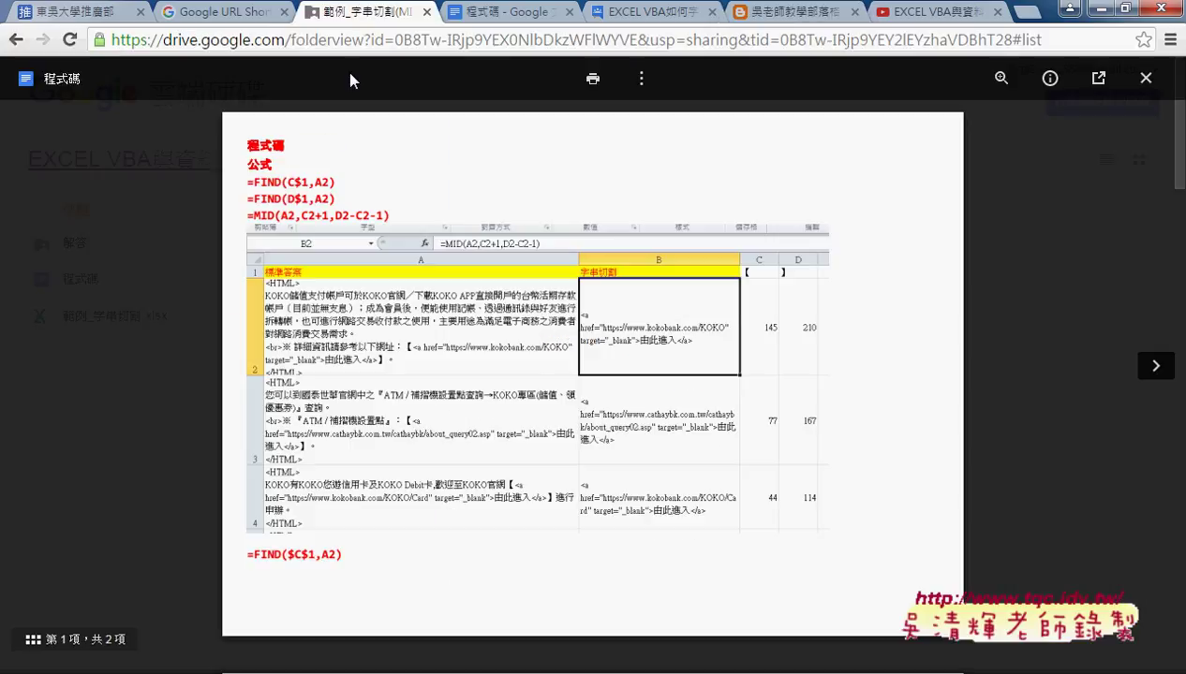
click(1145, 81)
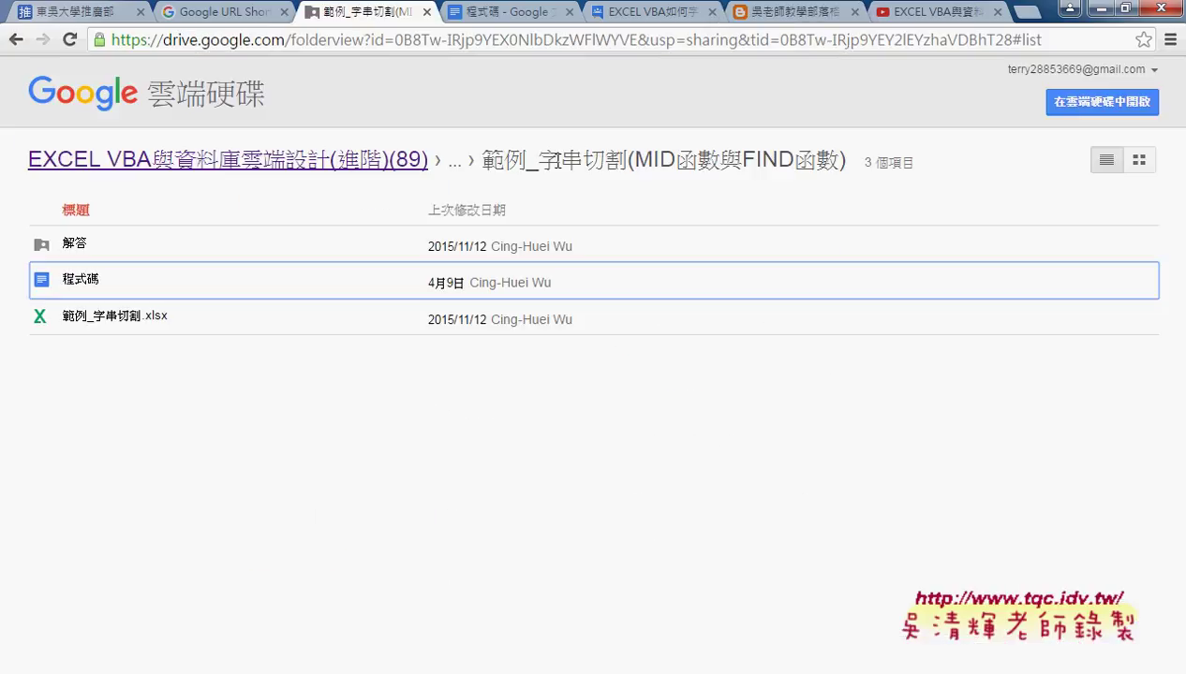
Step: Navigate via _雲端白板畫面, 其他補充範例(89) and 01_入門 to the 範例_切割名字(INDEX&ROW&COLUMN函數) folder
click(276, 166)
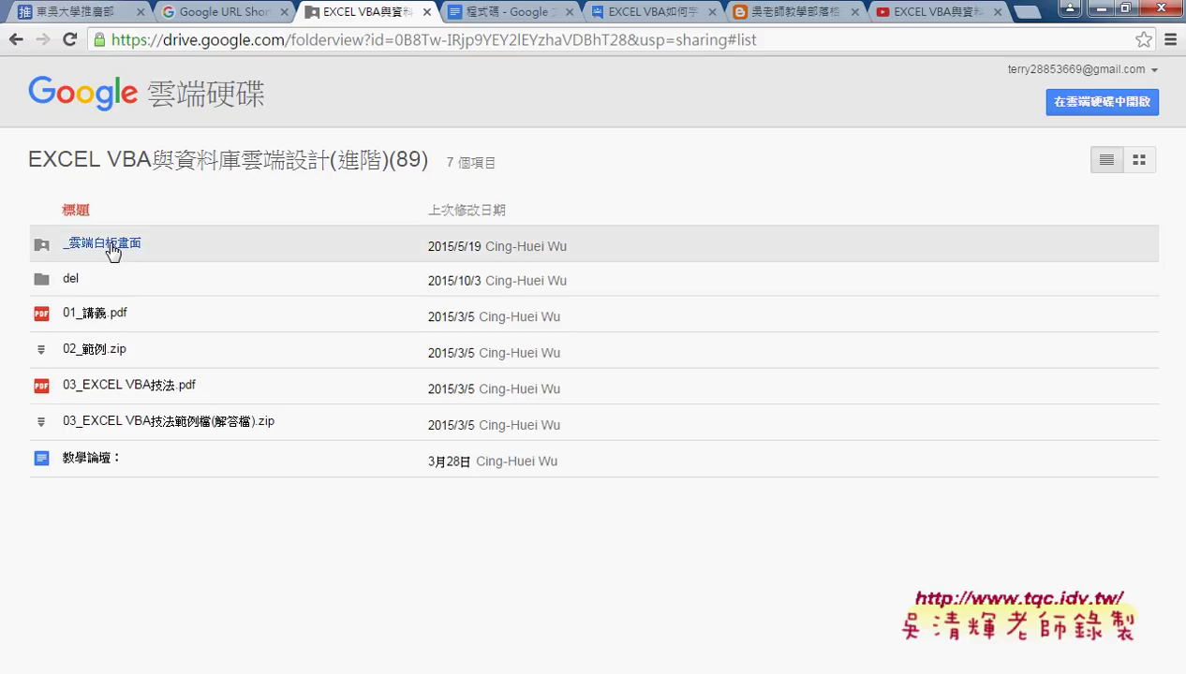
click(113, 249)
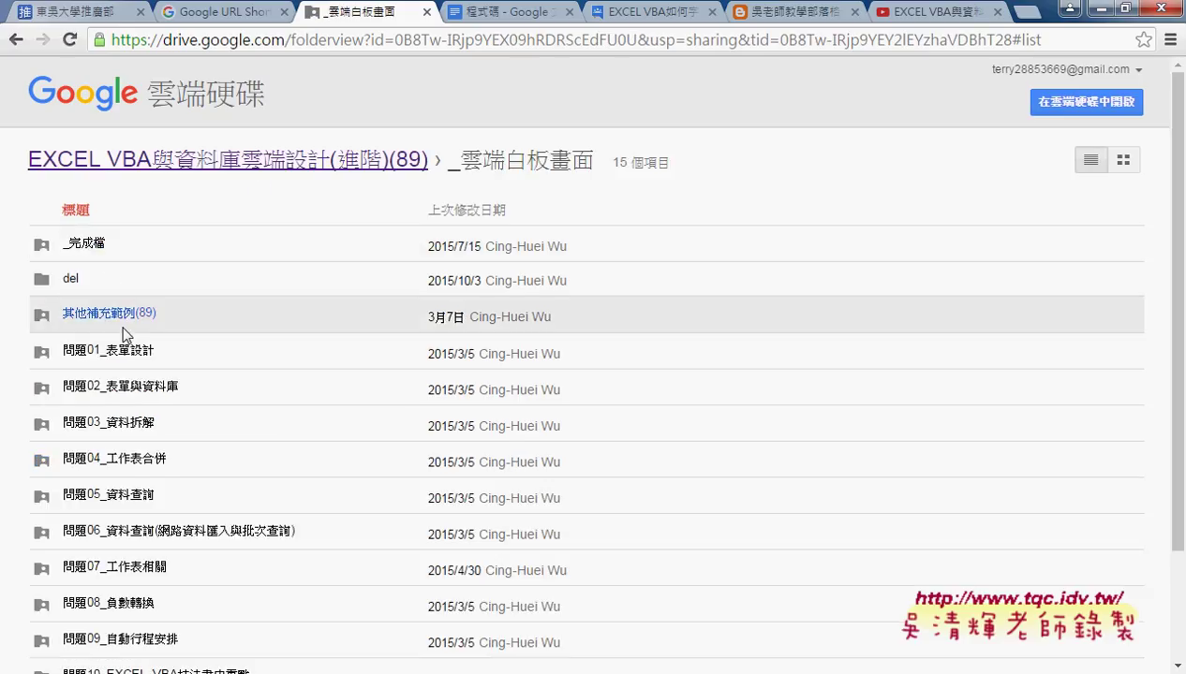
click(124, 318)
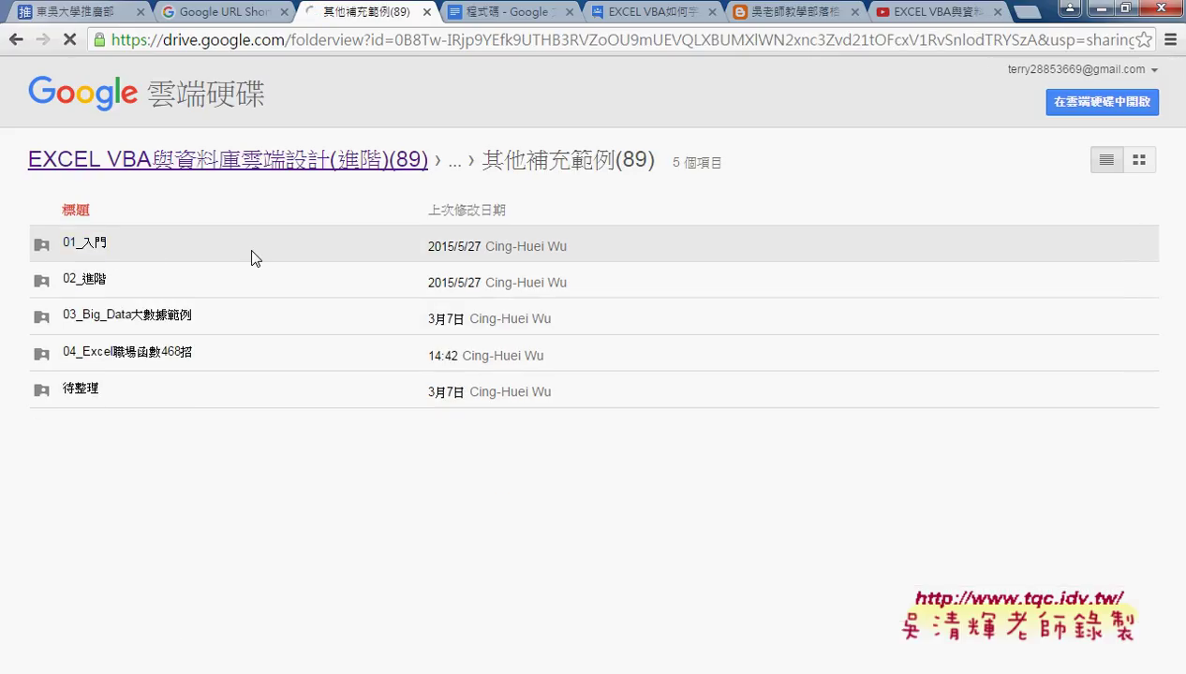
click(251, 258)
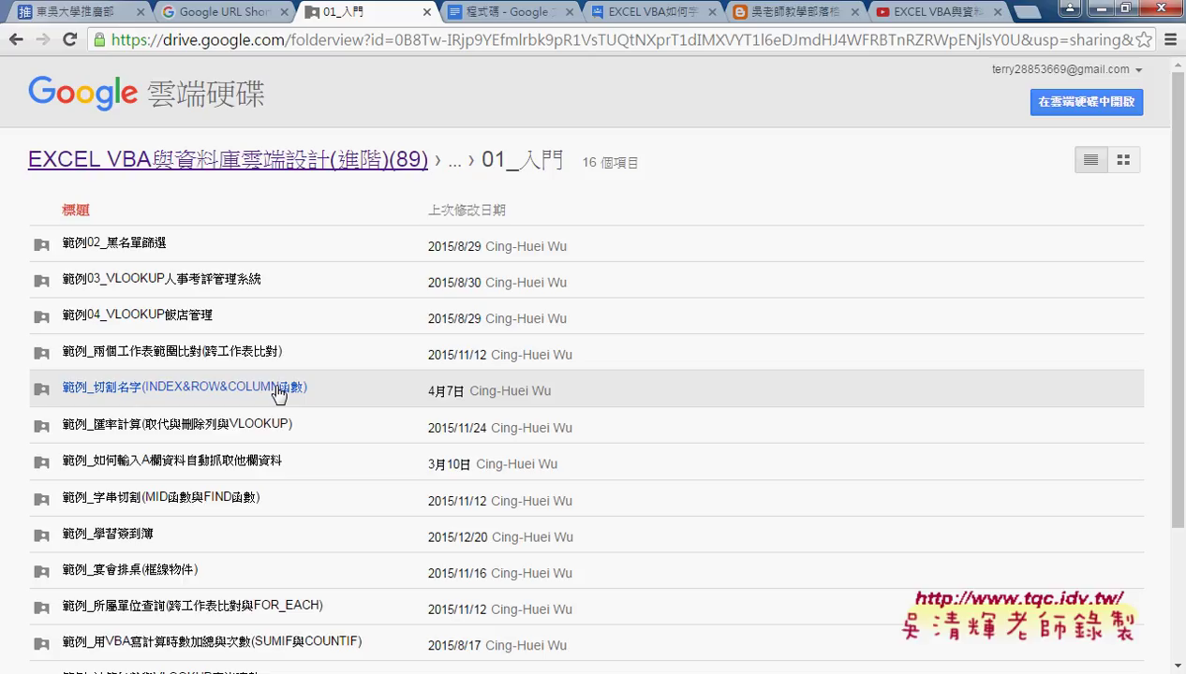
click(278, 388)
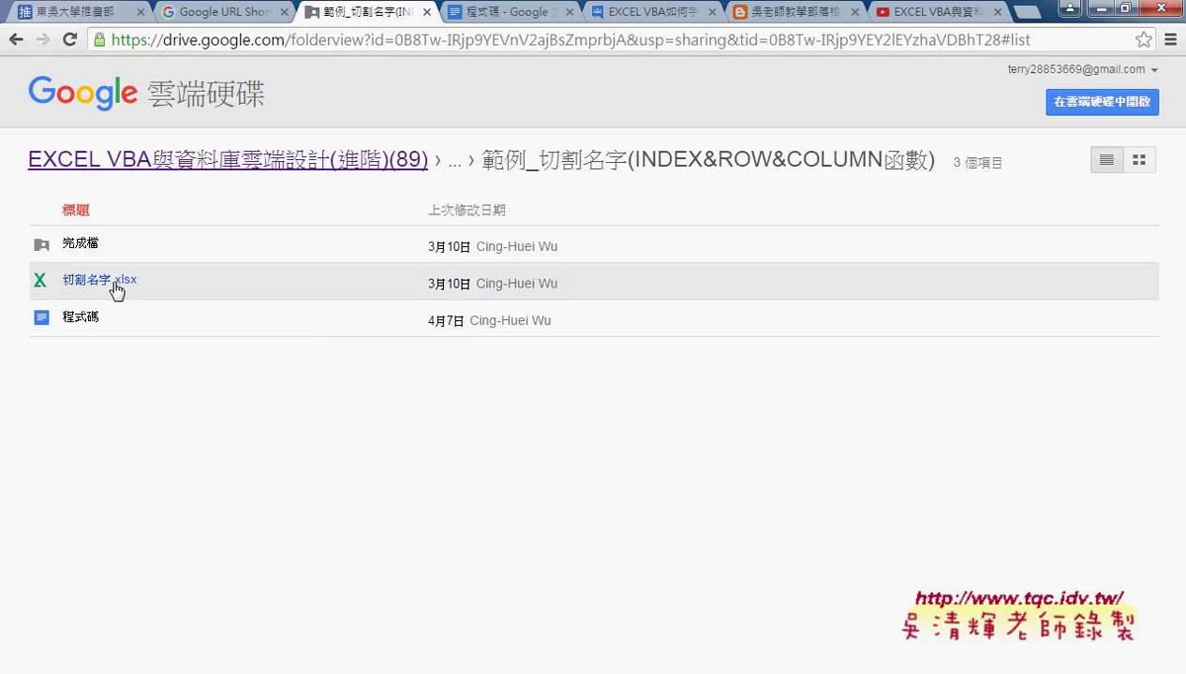
Step: Download 切割名字.xlsx from its preview and open it in Excel
click(119, 289)
click(642, 79)
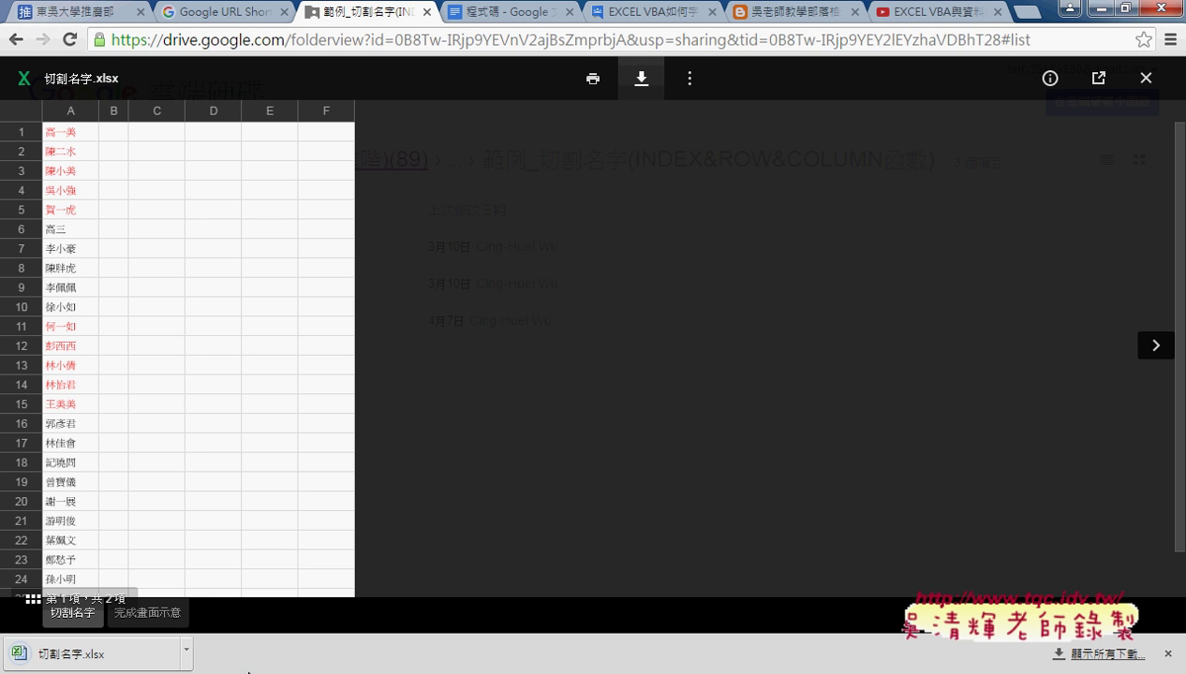
click(187, 650)
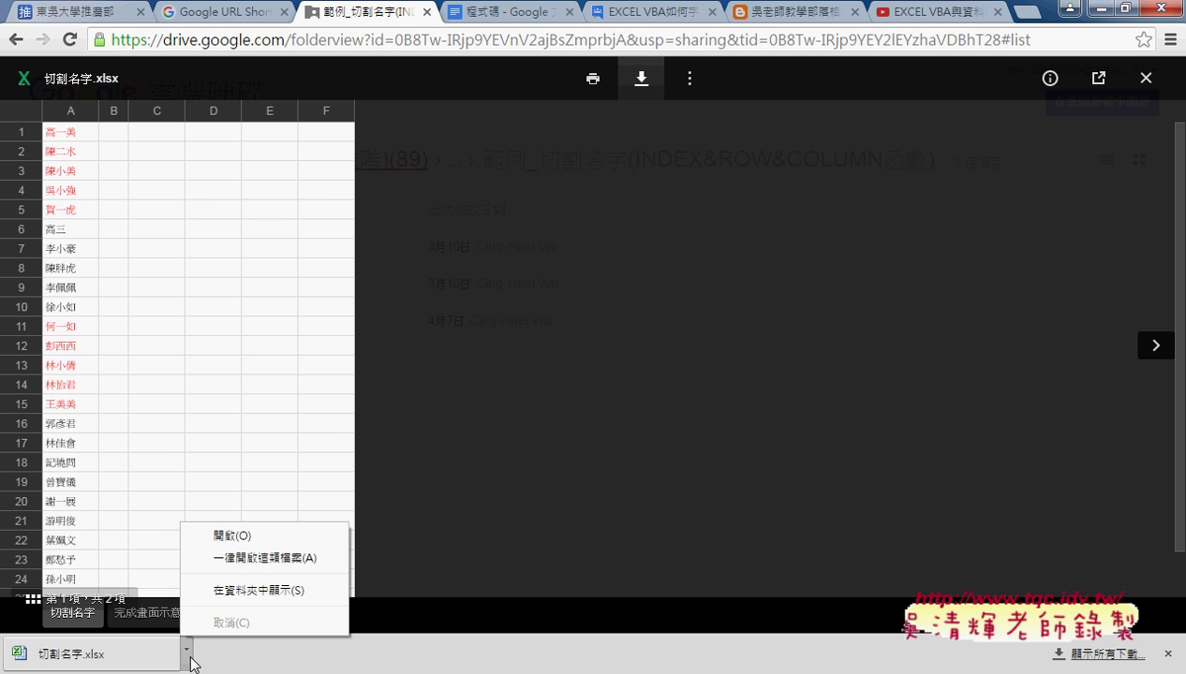
click(241, 558)
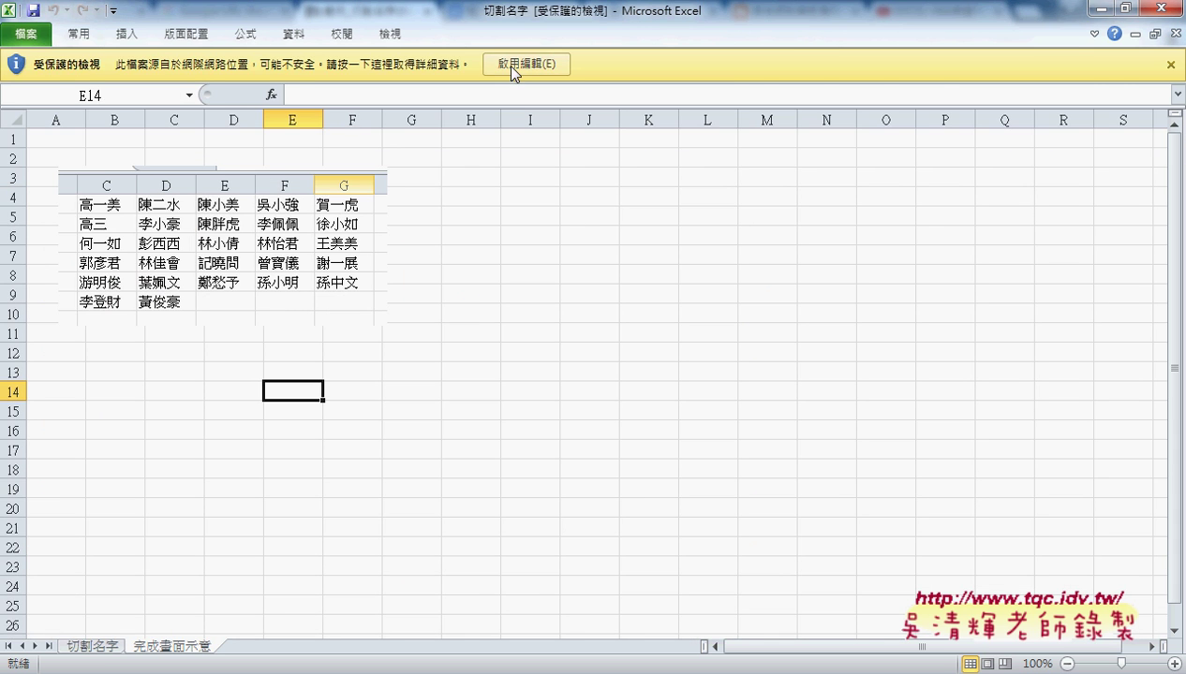
Step: Enable editing and compare the 切割名字 name list with the 完成畫面示意 finished table, ending on 切割名字
click(511, 70)
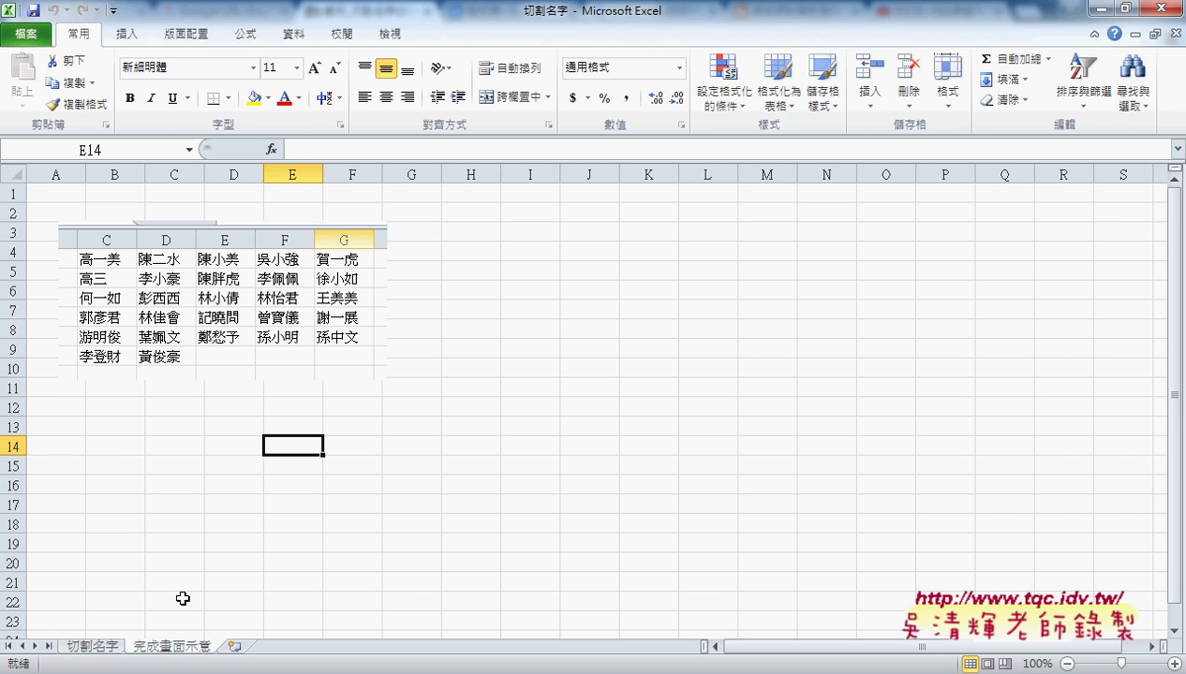
click(103, 648)
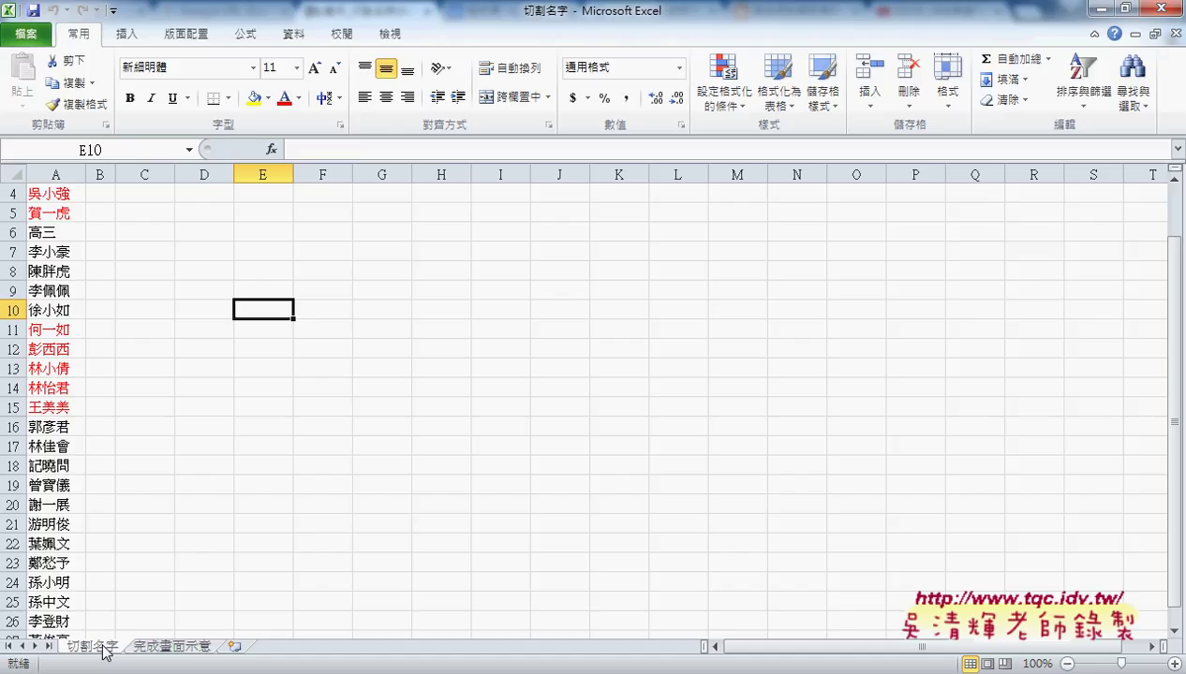
click(173, 648)
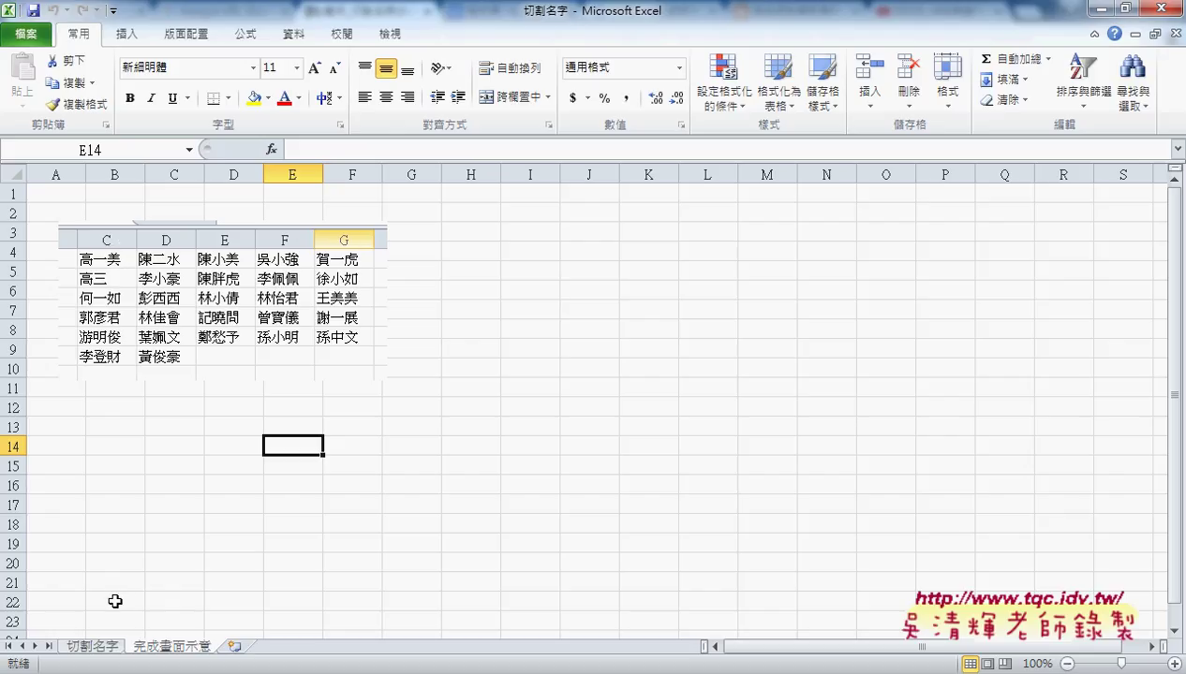
click(93, 646)
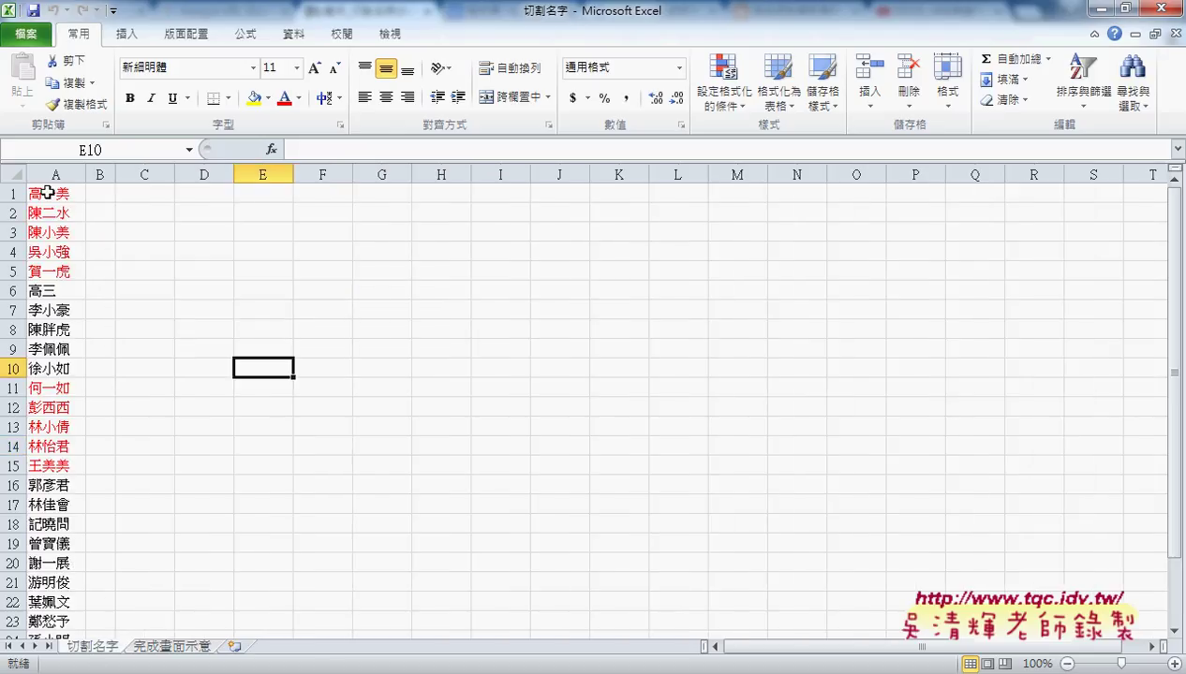
drag(51, 193, 51, 274)
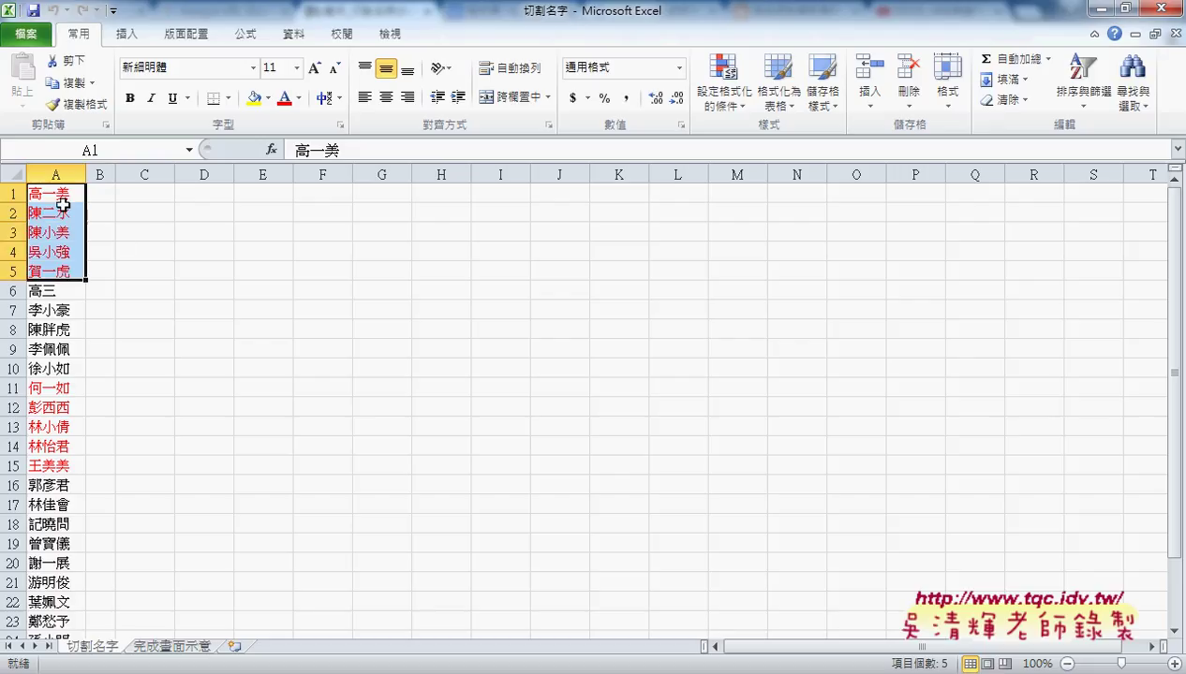
click(58, 170)
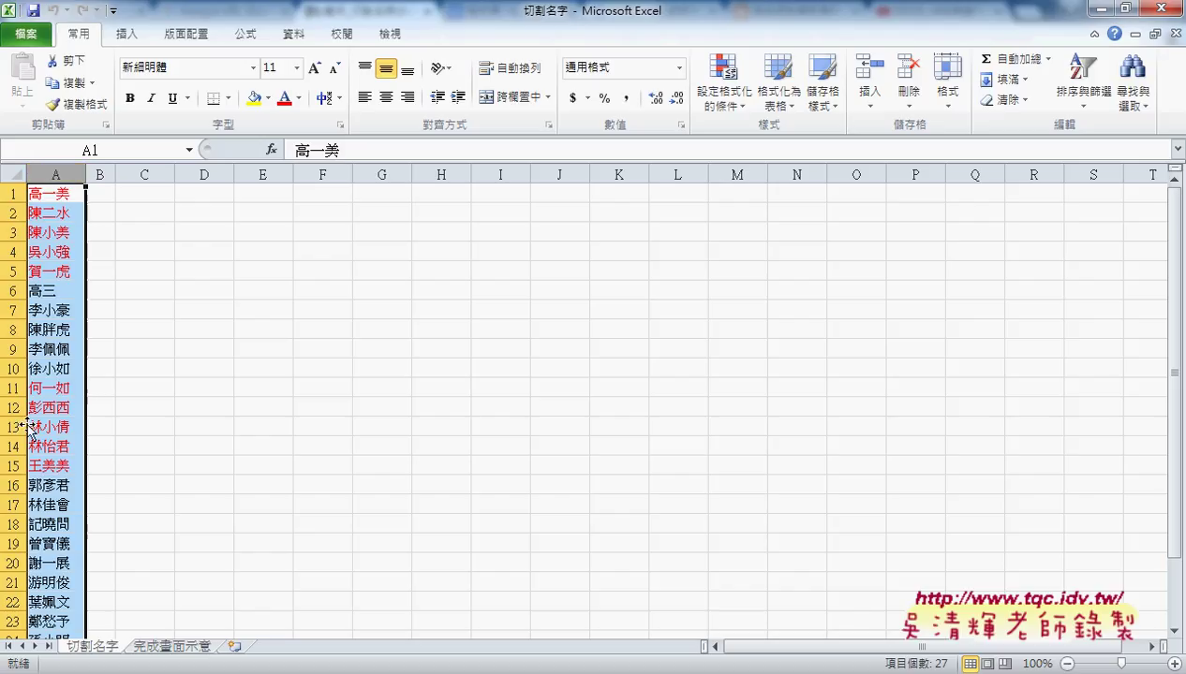
drag(152, 192, 375, 194)
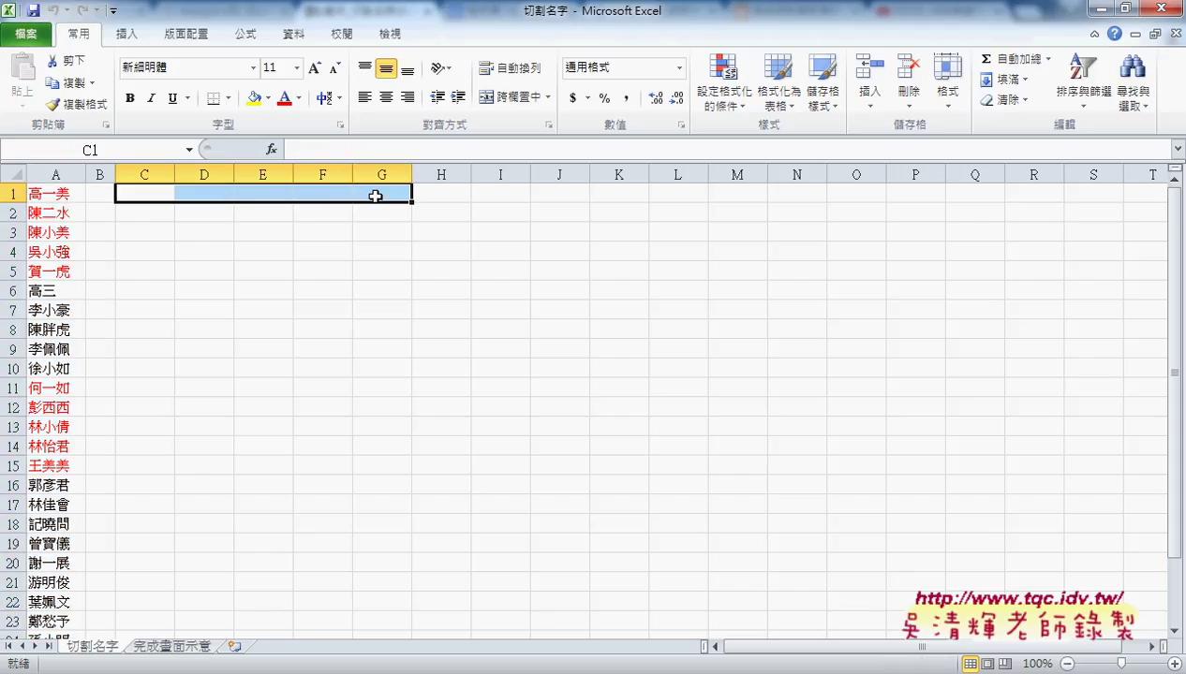
click(60, 194)
click(150, 188)
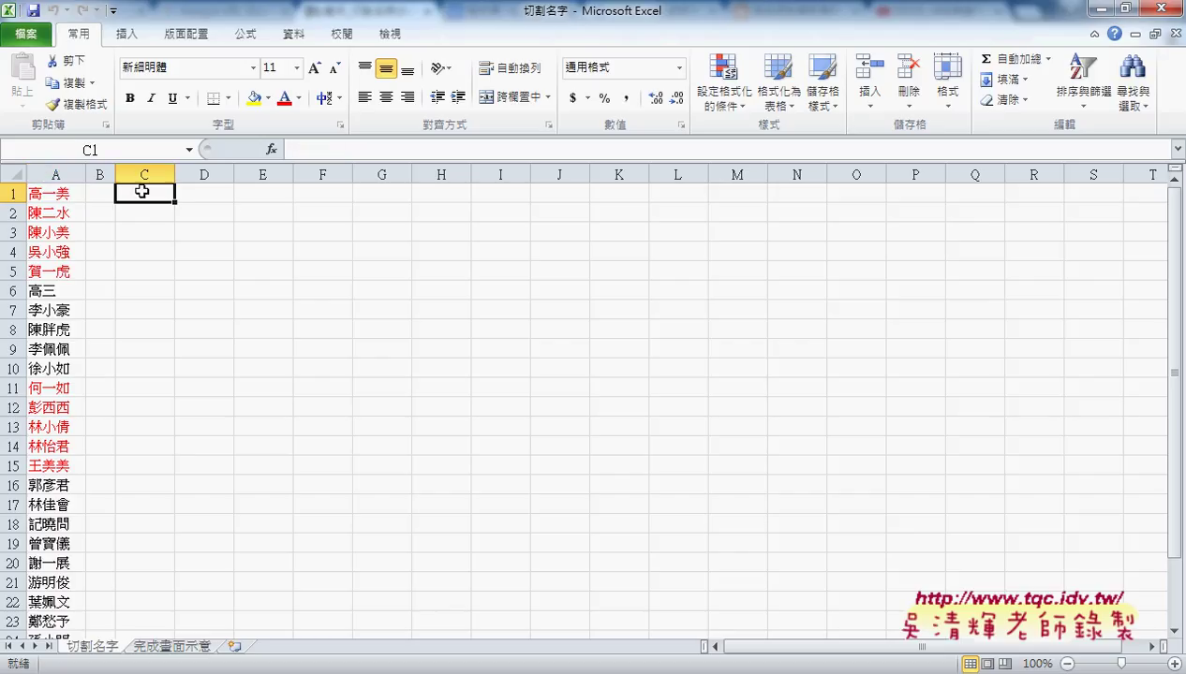
click(54, 212)
click(197, 191)
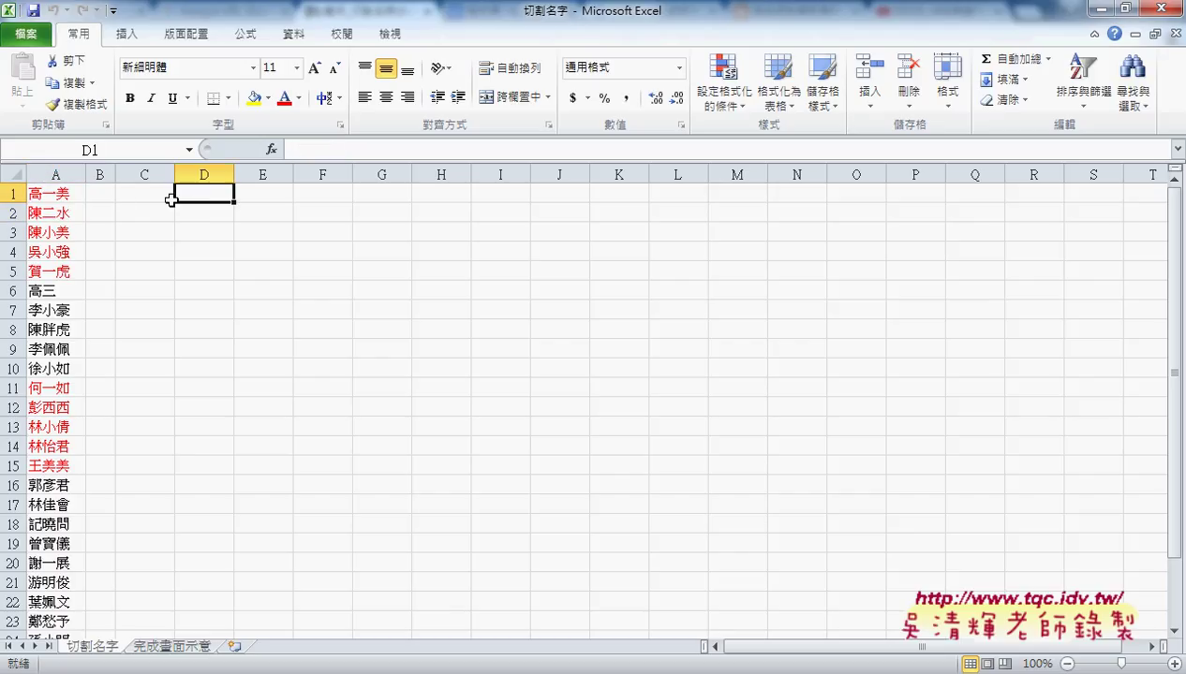
click(58, 231)
click(274, 191)
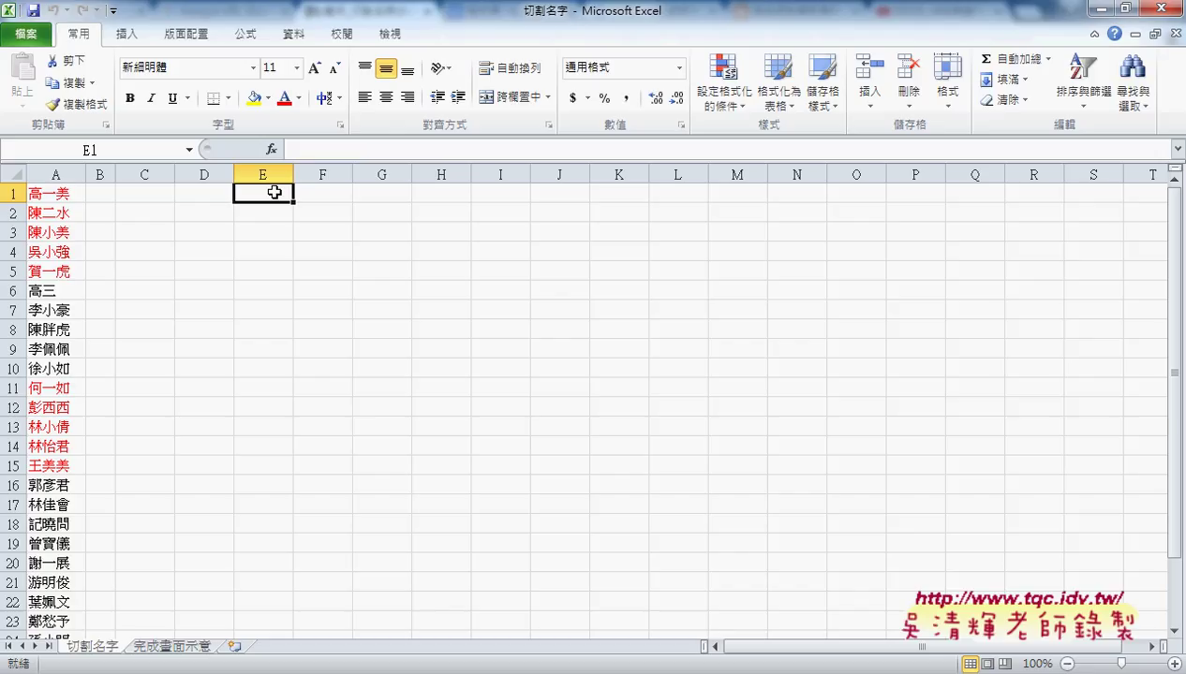
mouse_move(154, 193)
mouse_down()
mouse_move(399, 295)
mouse_move(402, 320)
mouse_up()
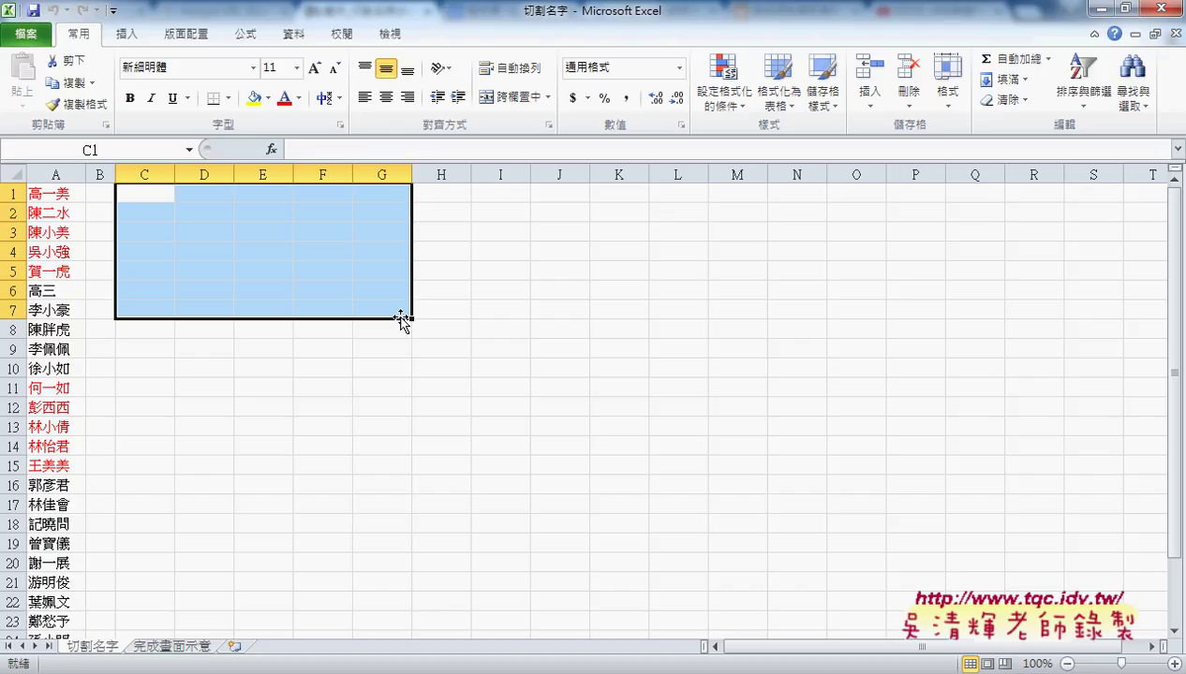
click(161, 198)
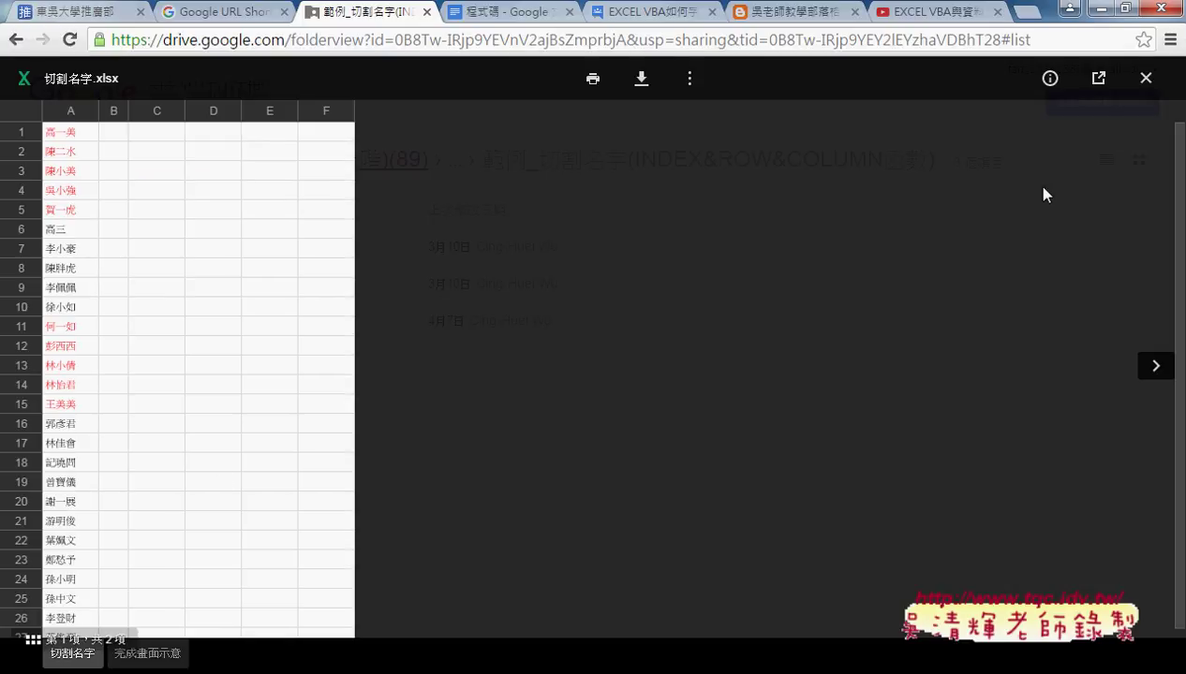
click(1144, 78)
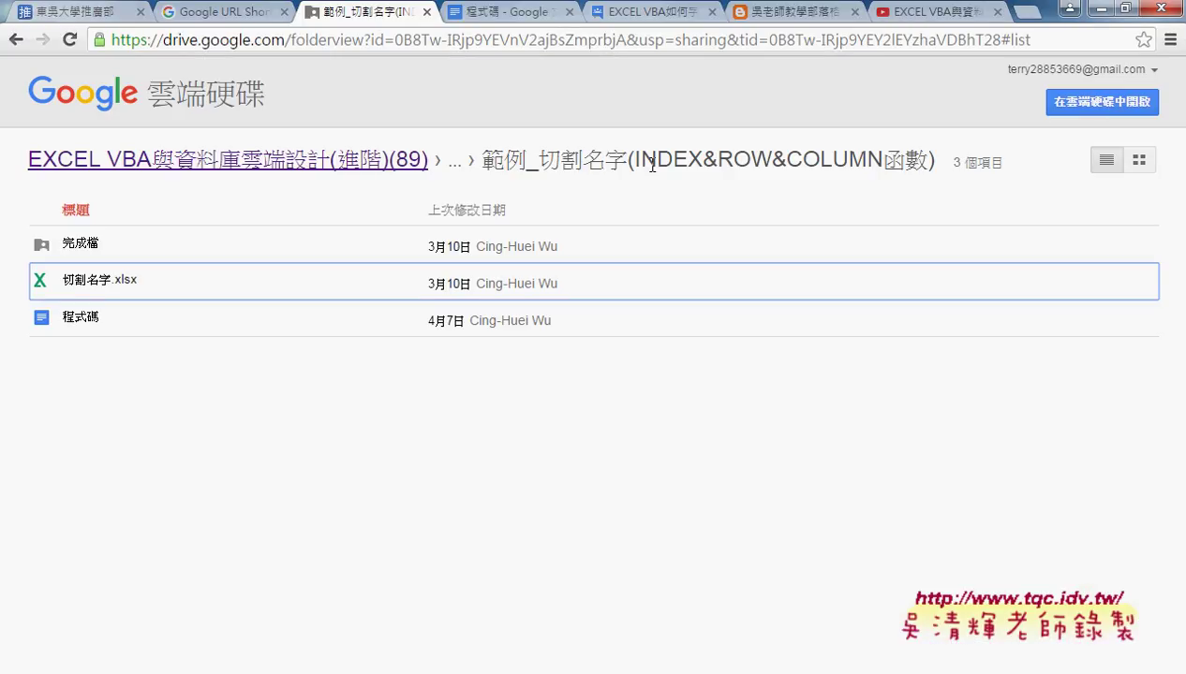
drag(634, 159, 880, 159)
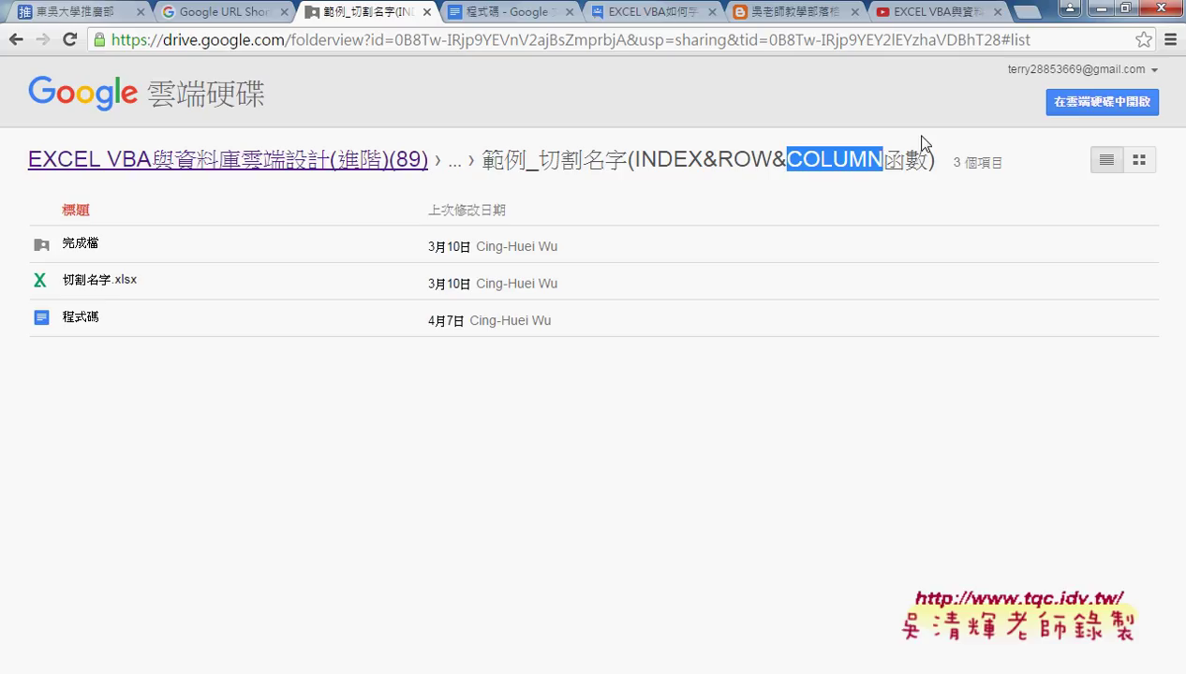
click(1072, 9)
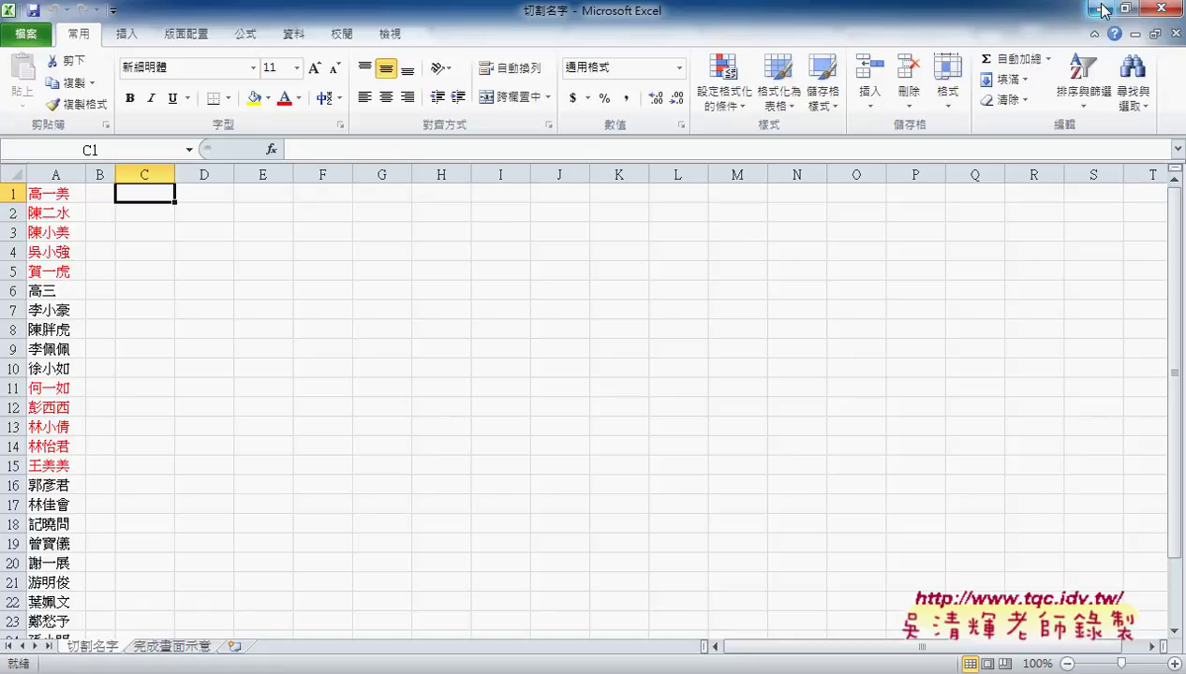
Step: Browse the Lookup & Reference functions in Insert Function, reading VLOOKUP's description
click(270, 150)
click(555, 253)
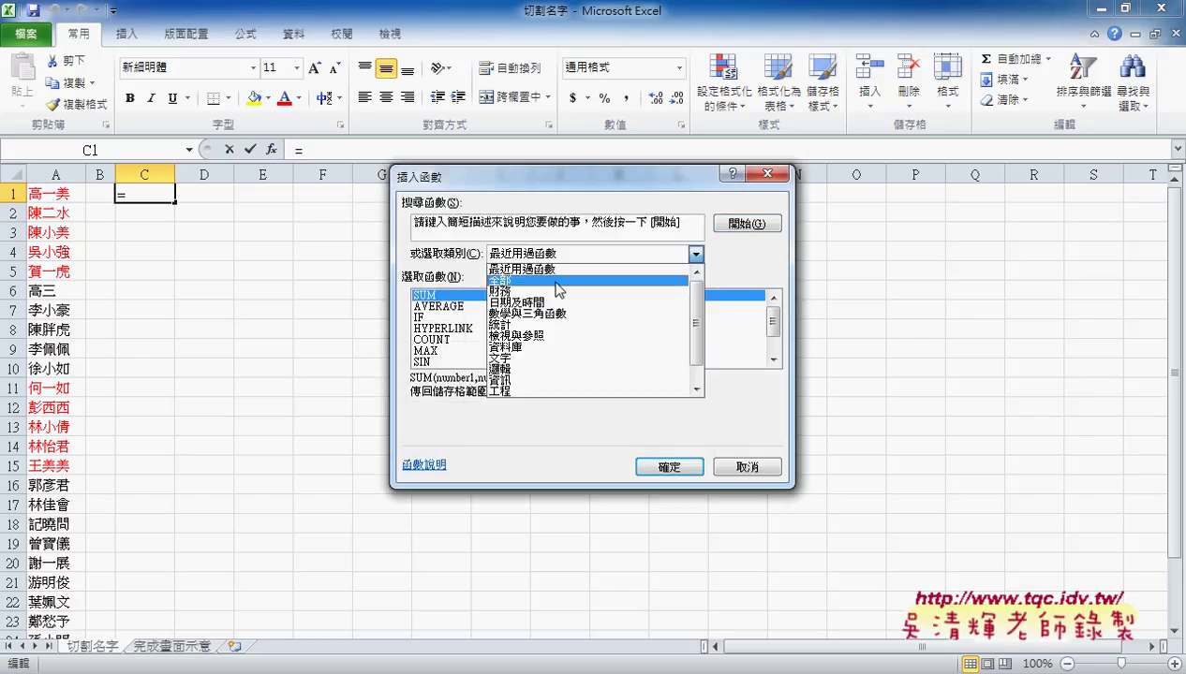
click(556, 336)
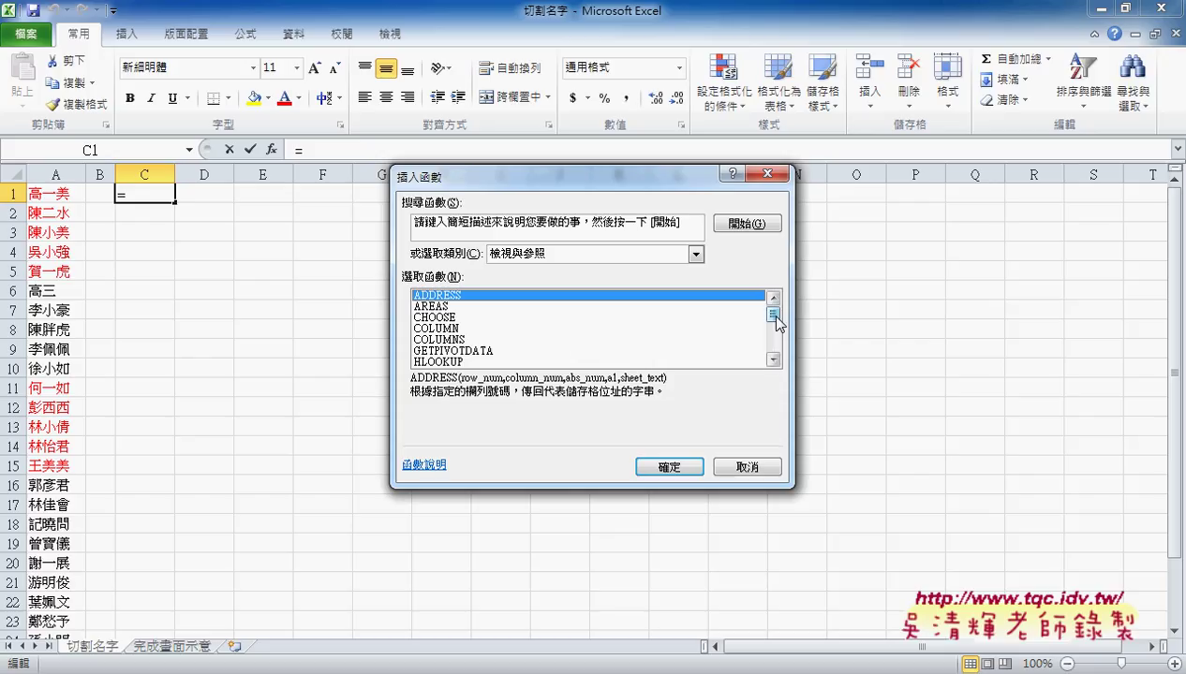
drag(773, 315, 770, 374)
click(423, 362)
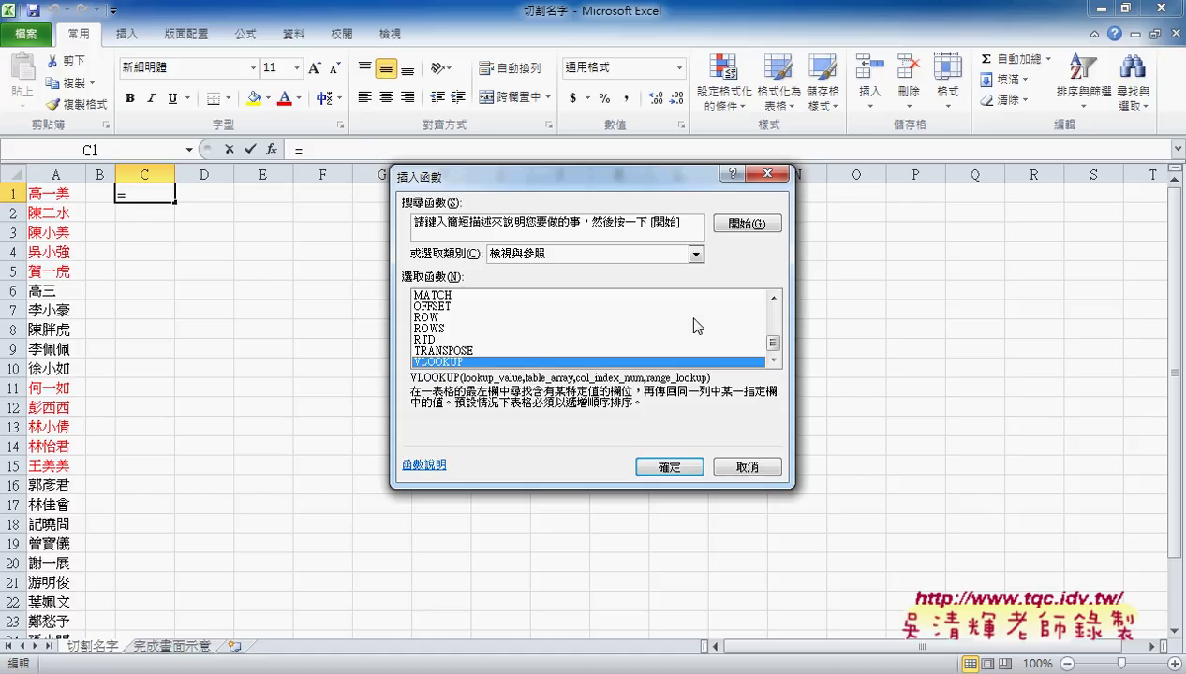
click(774, 298)
click(773, 298)
click(773, 297)
click(774, 298)
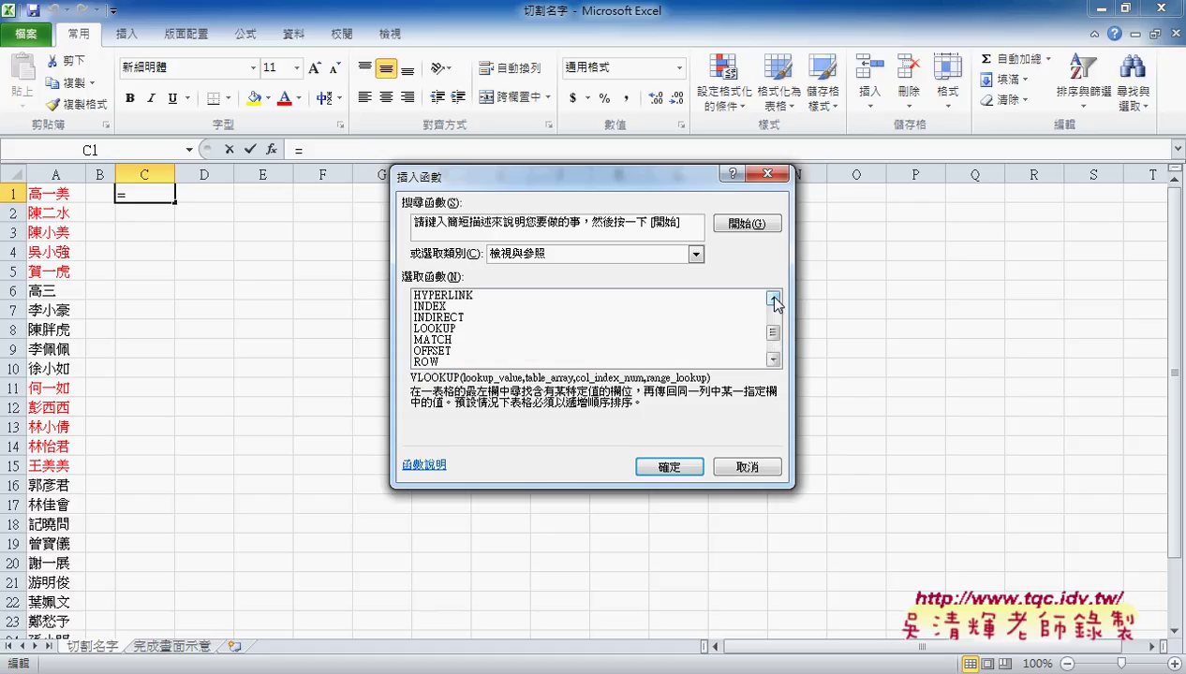
Step: Compare INDEX with MATCH and INDIRECT, then insert INDEX in its array, row_num, column_num form
click(457, 308)
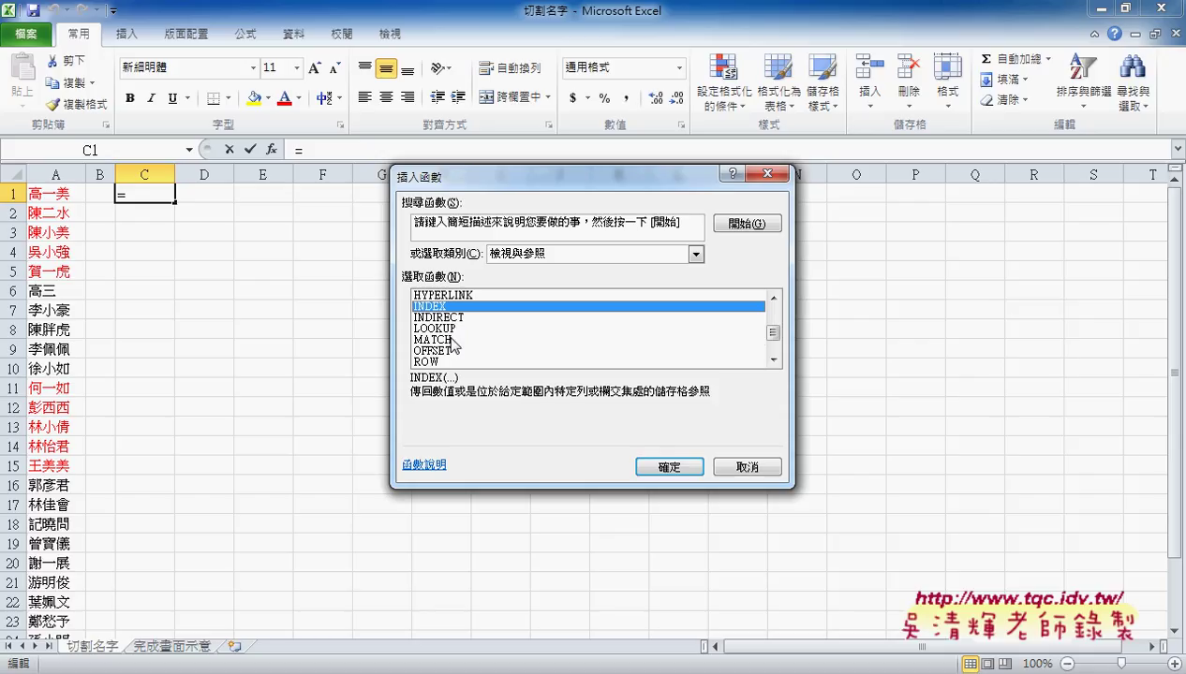
click(455, 343)
click(452, 318)
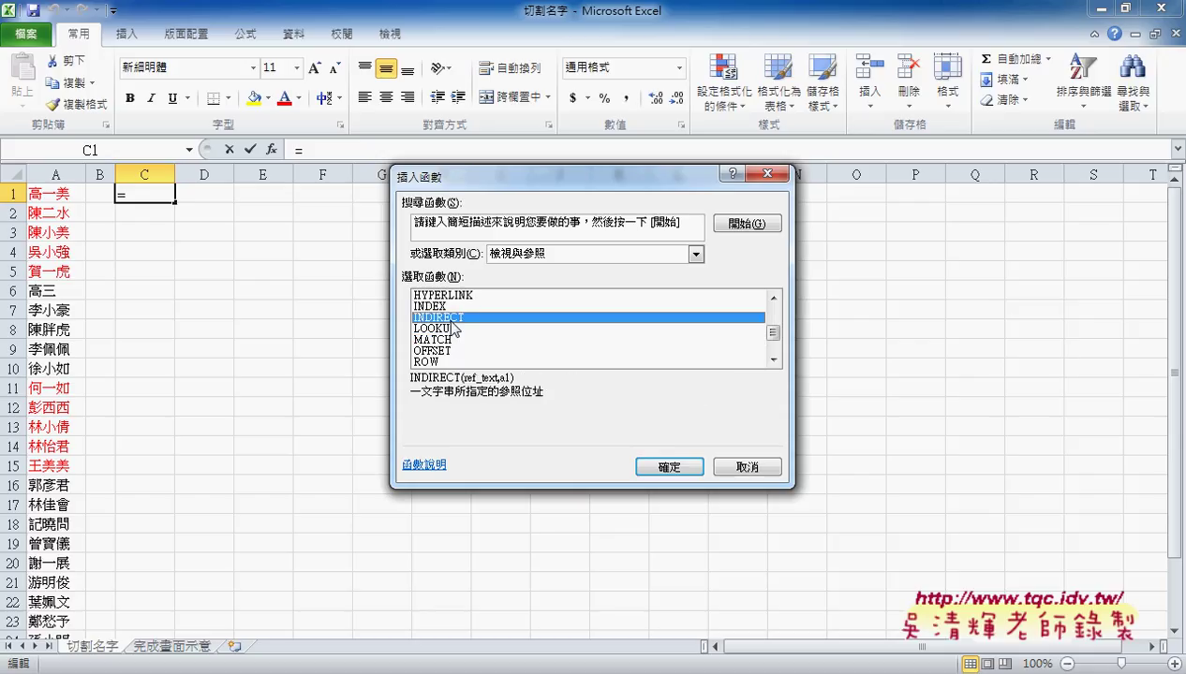
click(452, 308)
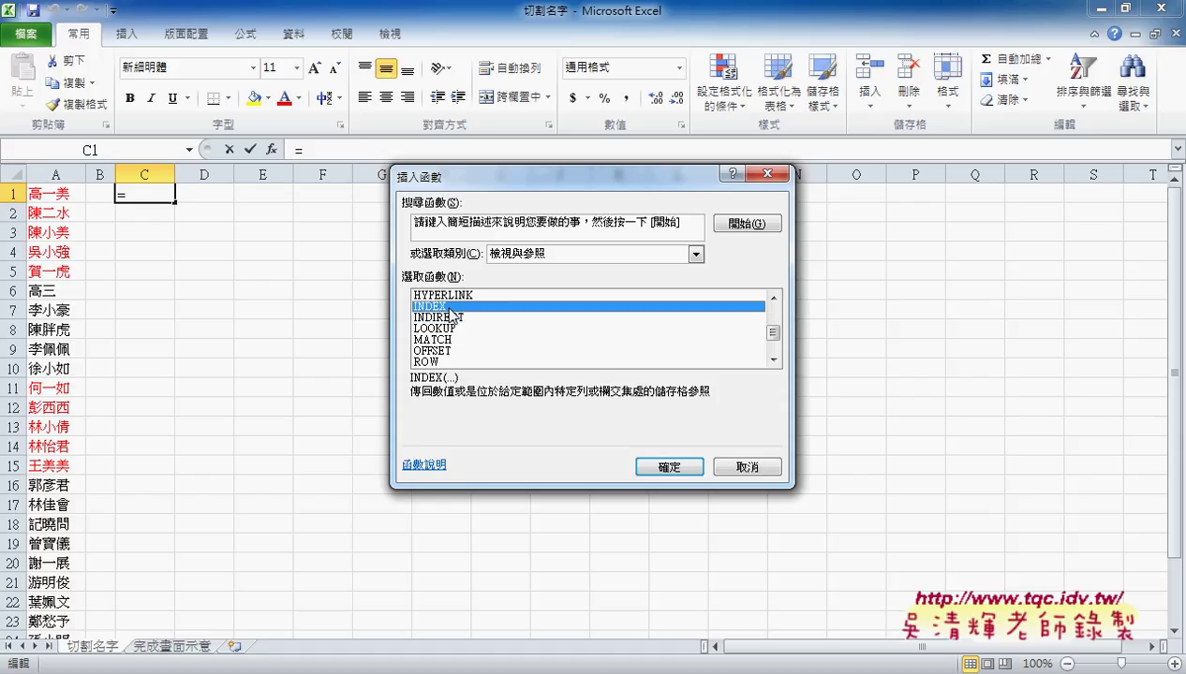
click(456, 320)
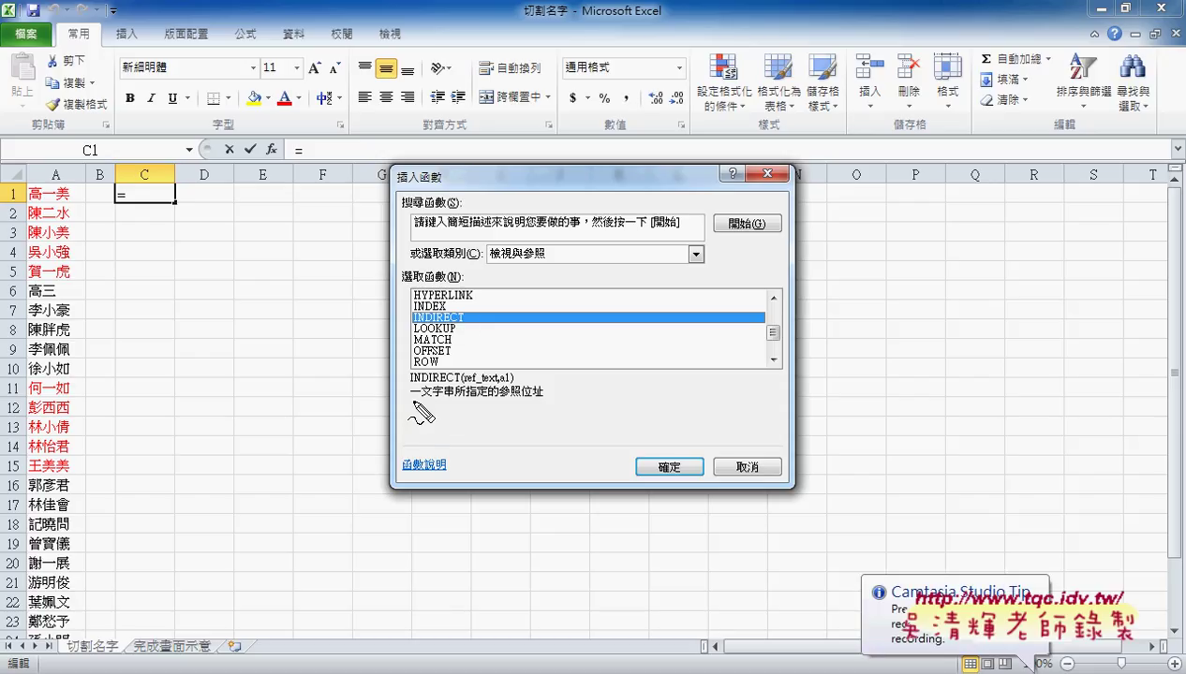
drag(424, 401, 454, 401)
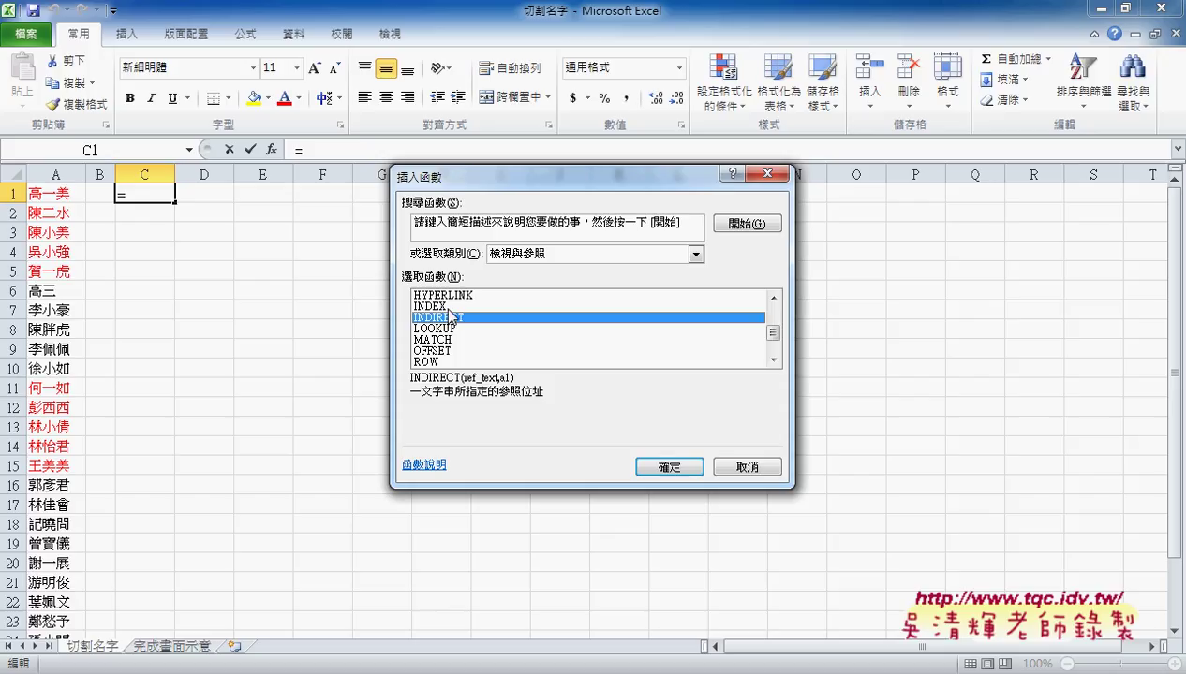
click(448, 307)
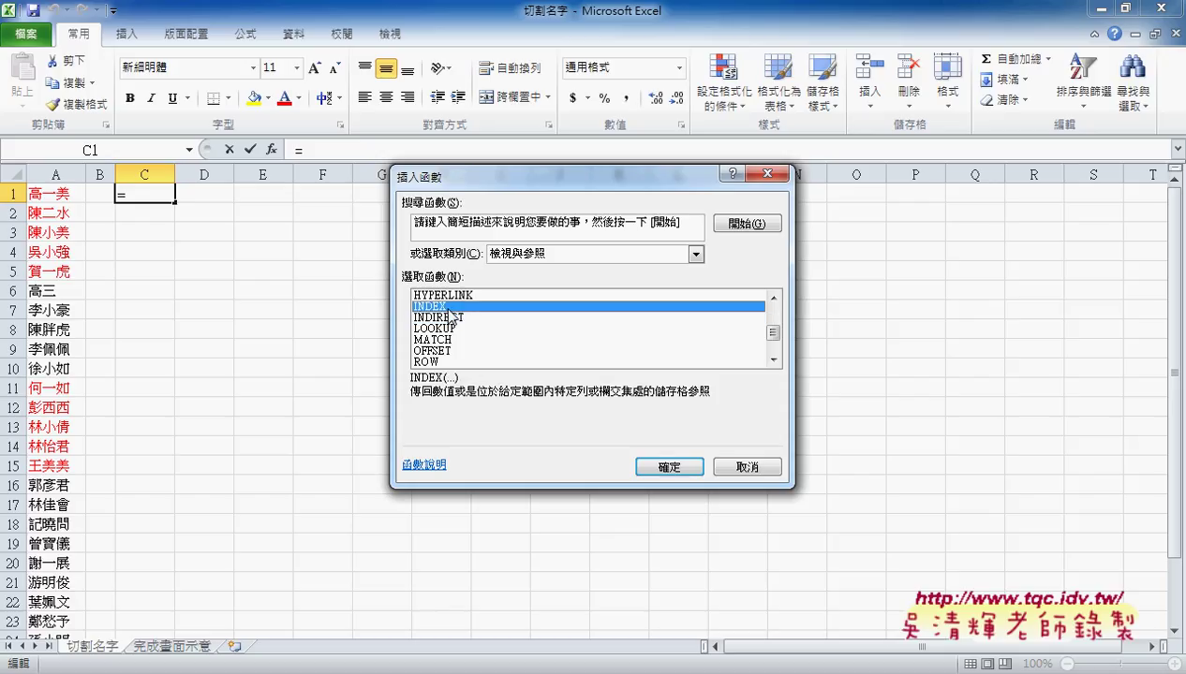
click(668, 468)
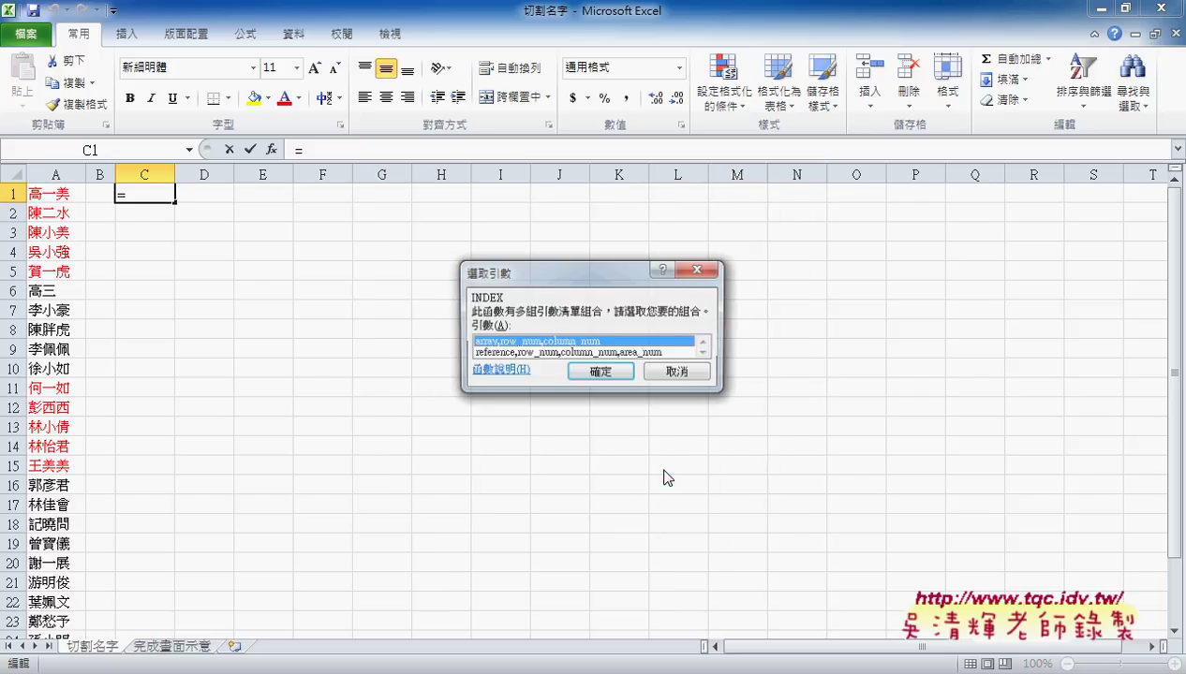
click(596, 375)
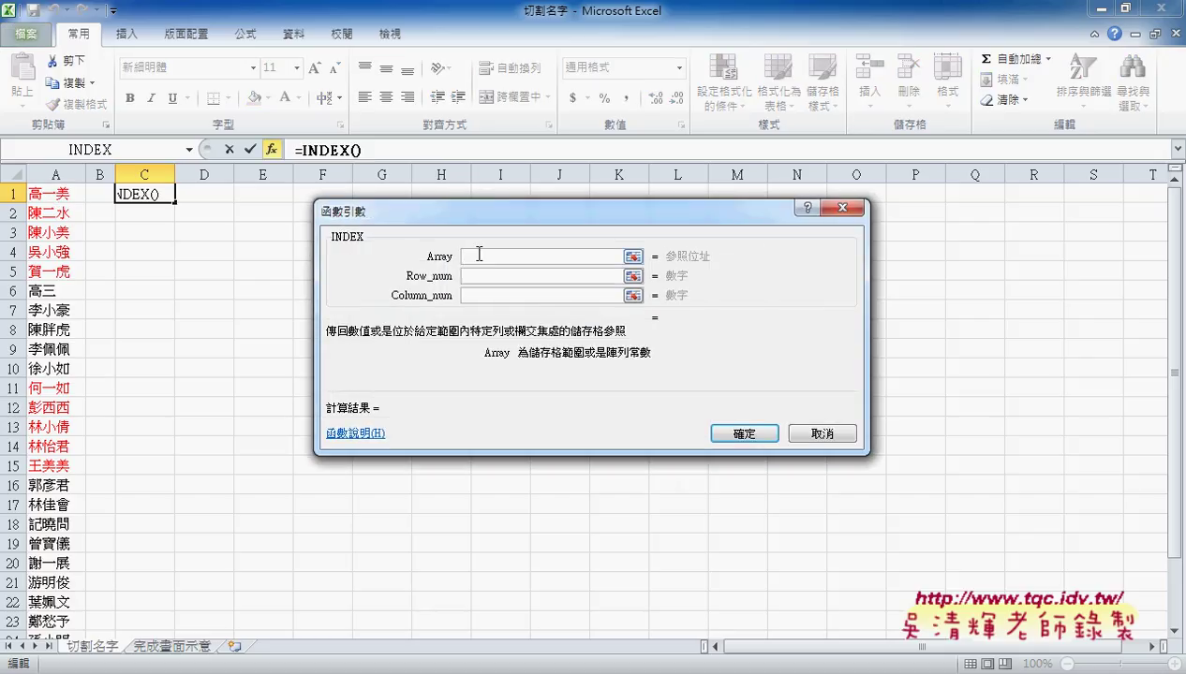
Step: Set INDEX's Array argument to the absolute range $A$1:$A$27, then move to Row_num
click(50, 194)
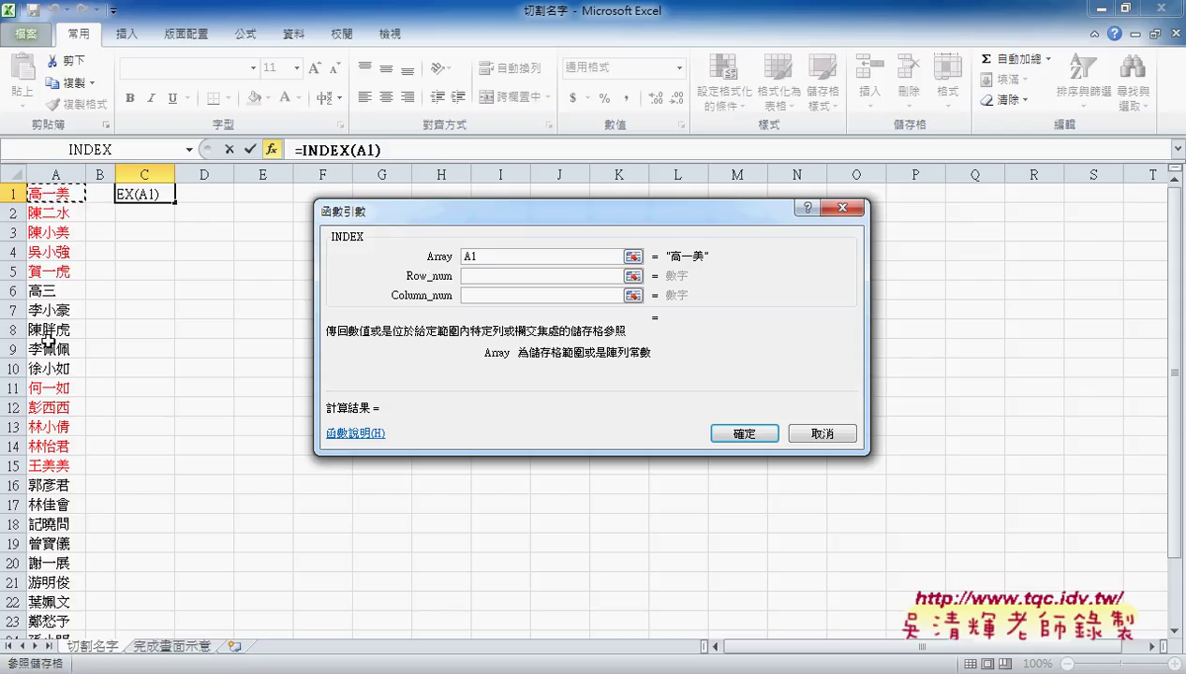
key(ctrl+shift+Down)
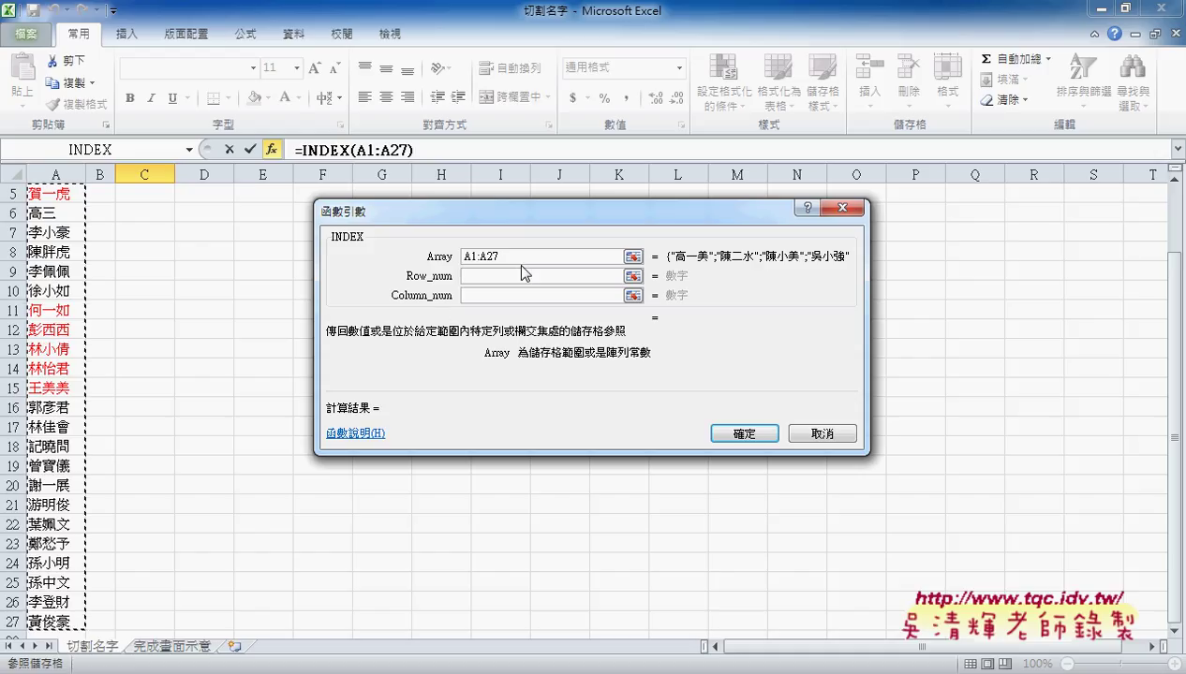
drag(515, 254, 453, 255)
key(F4)
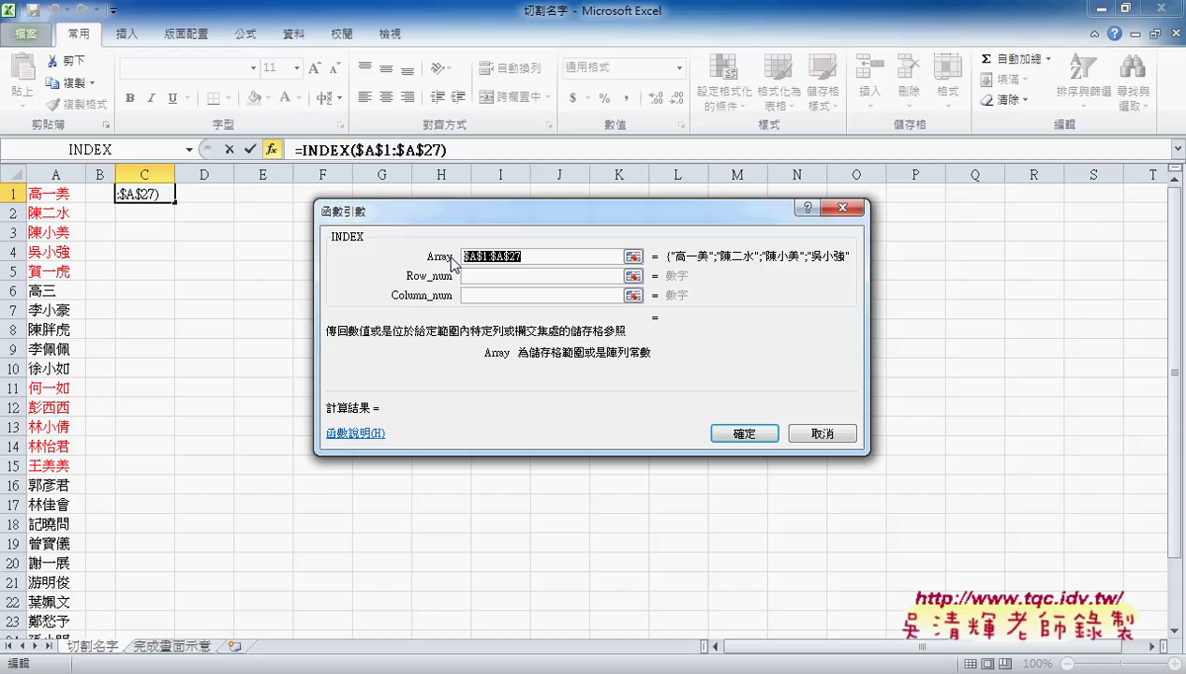
click(471, 277)
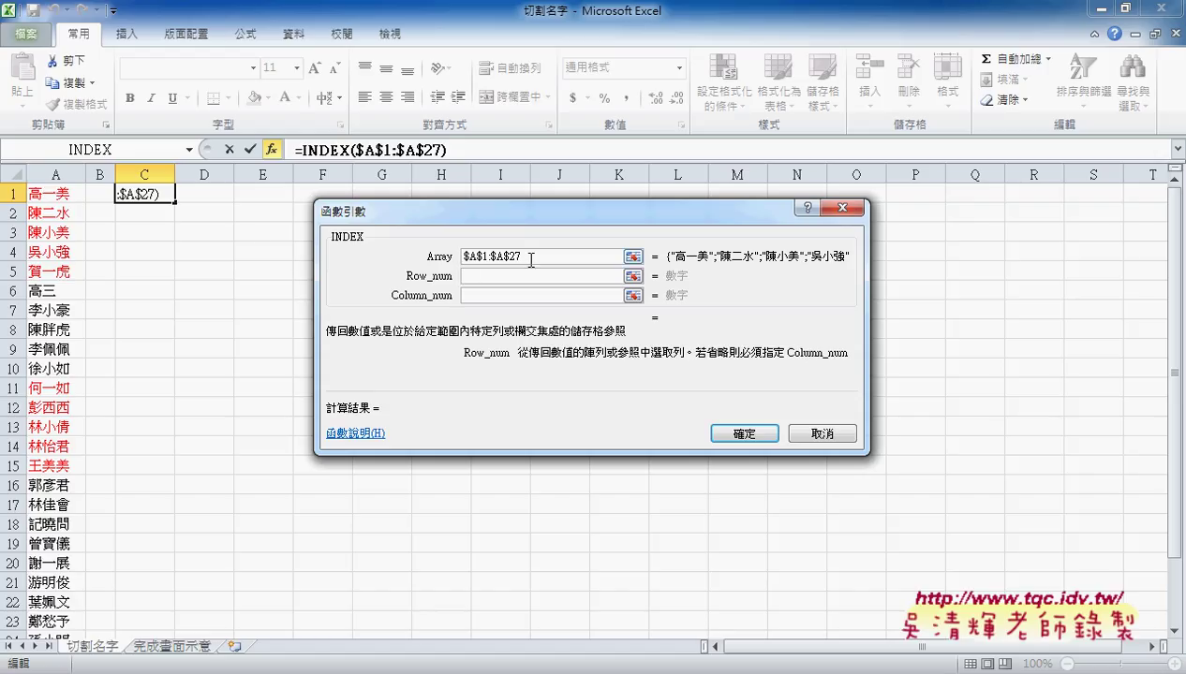
click(580, 260)
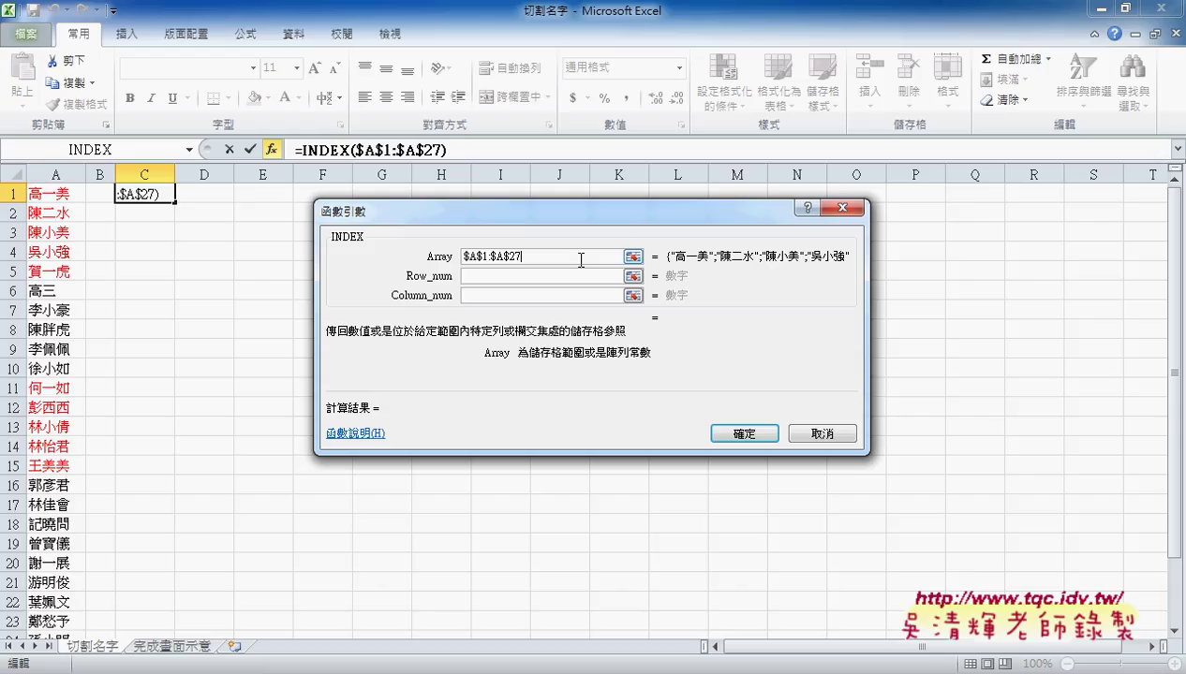
click(560, 275)
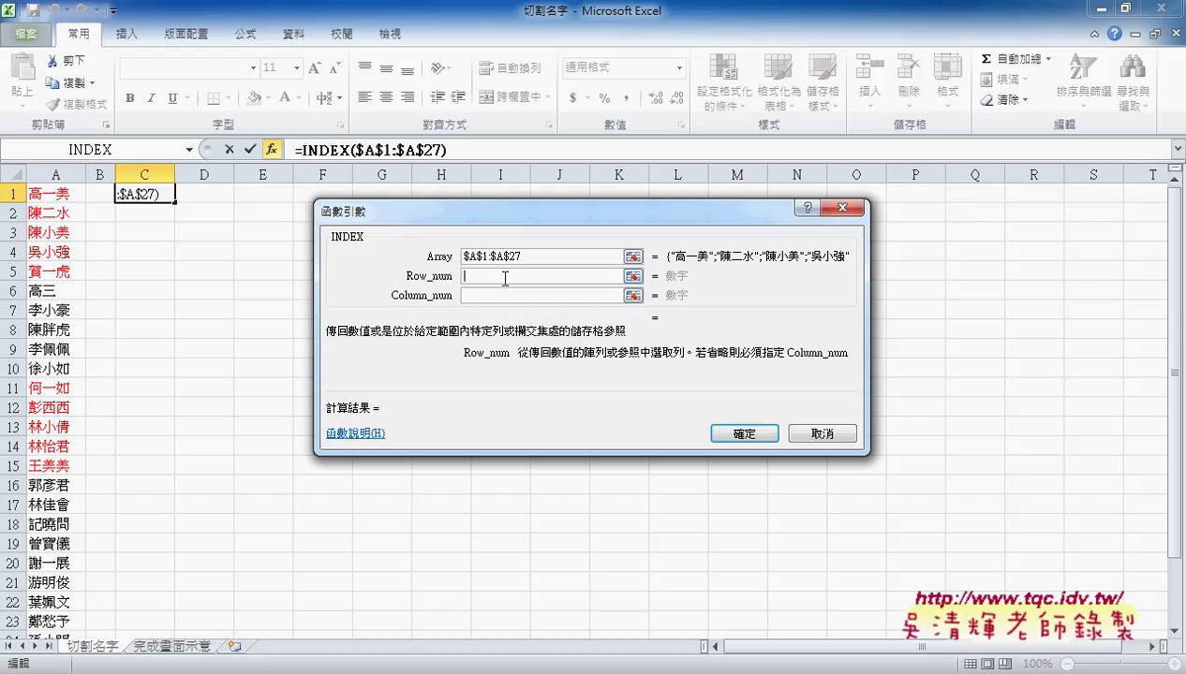
Step: Enter Column_num 1 and test Row_num values 1, 2 and 3, ending on 3
text(1)
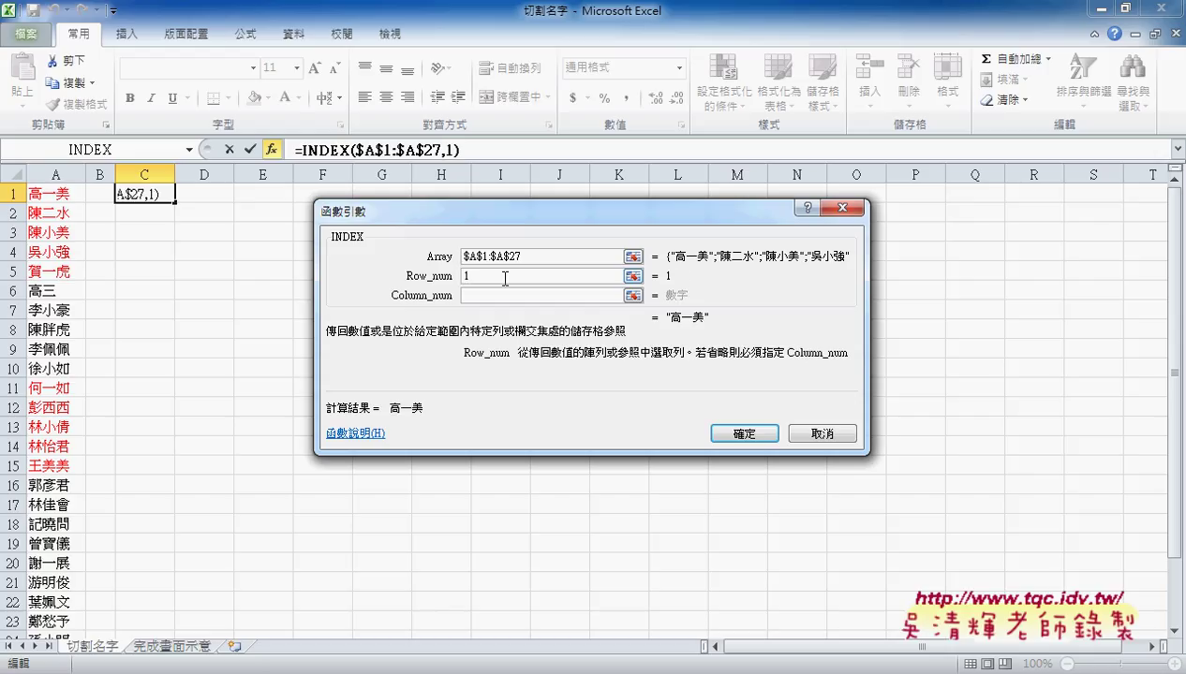
click(489, 296)
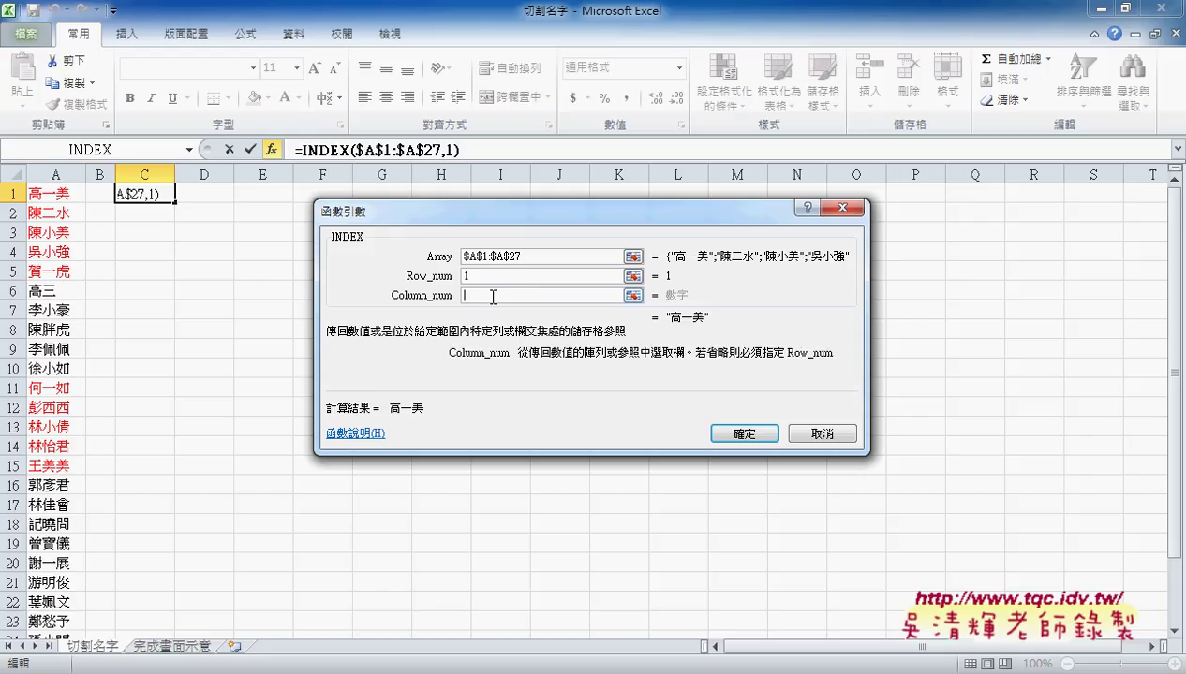
text(1)
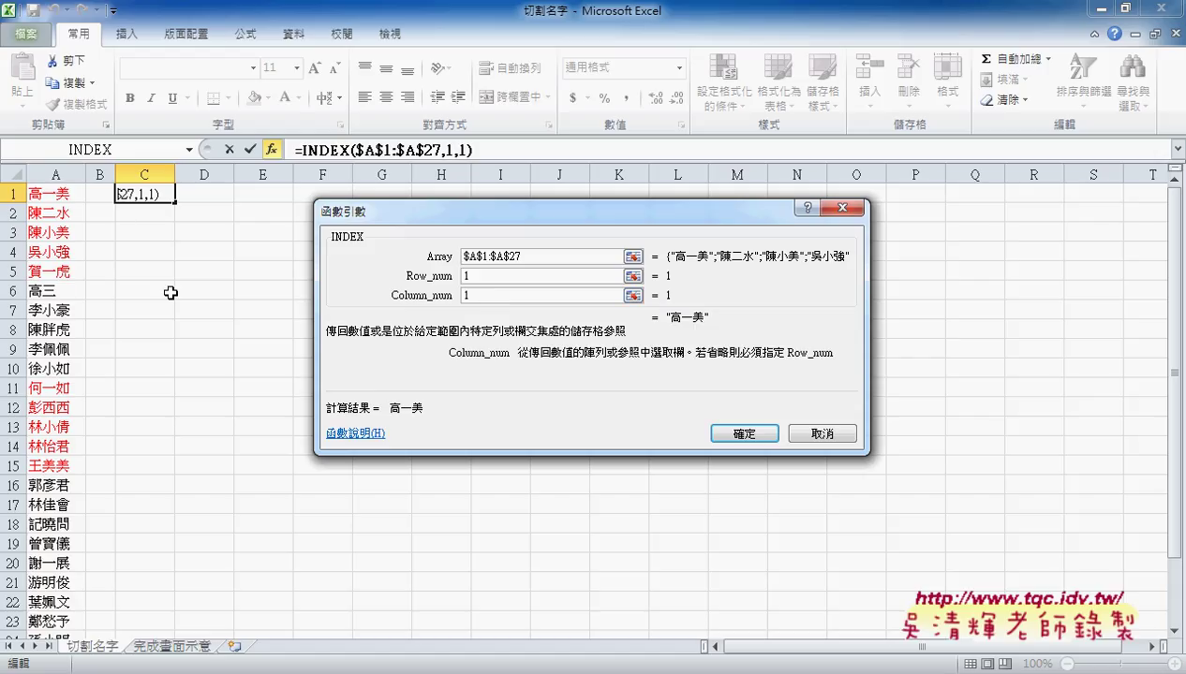
click(468, 275)
click(465, 296)
click(472, 276)
text(2)
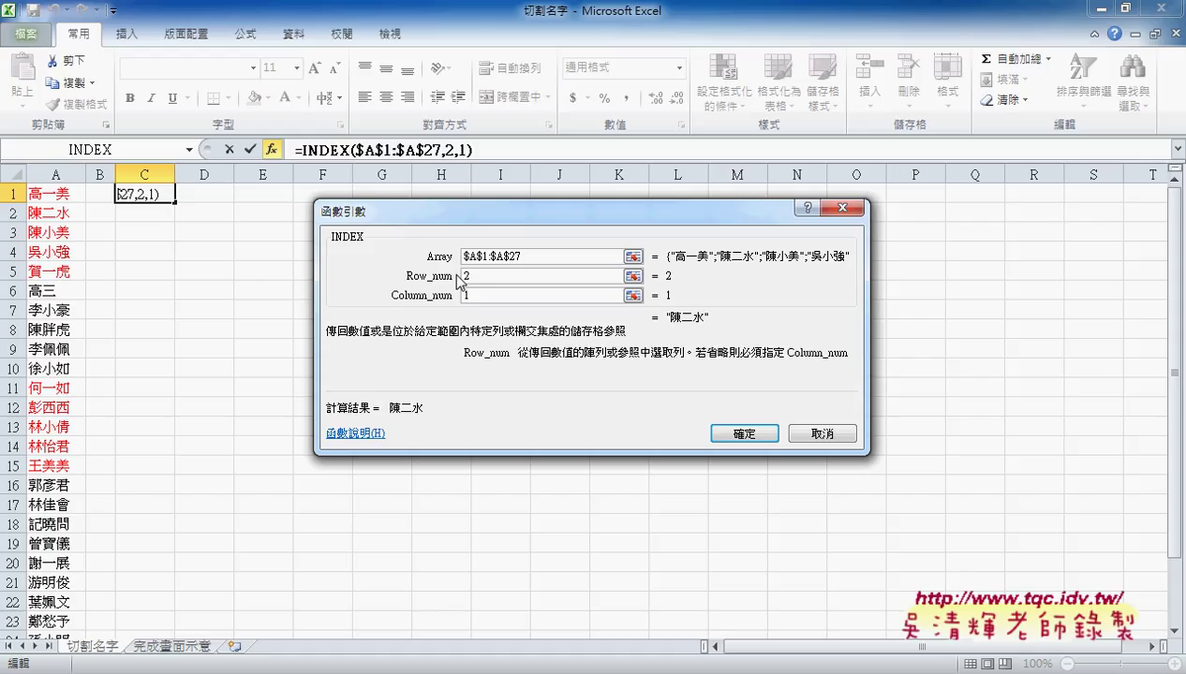
key(BackSpace)
text(3)
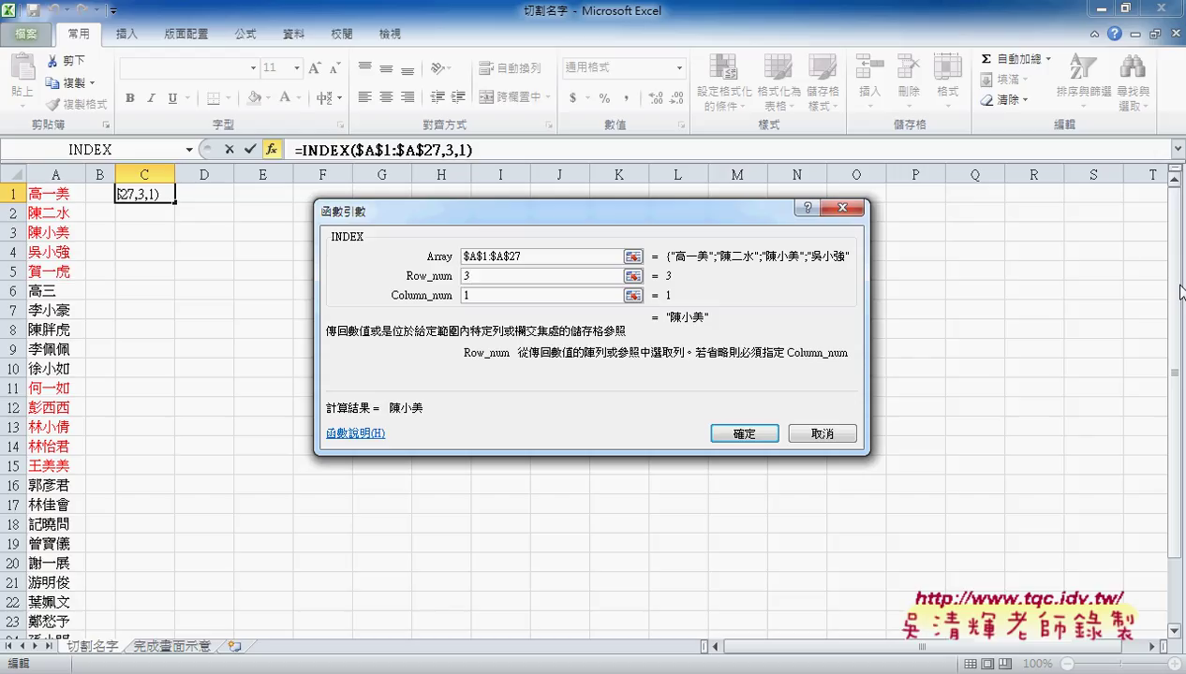
Step: Replace Row_num 3 with column()-2, correcting the misspelled 'cloumn'
double_click(466, 276)
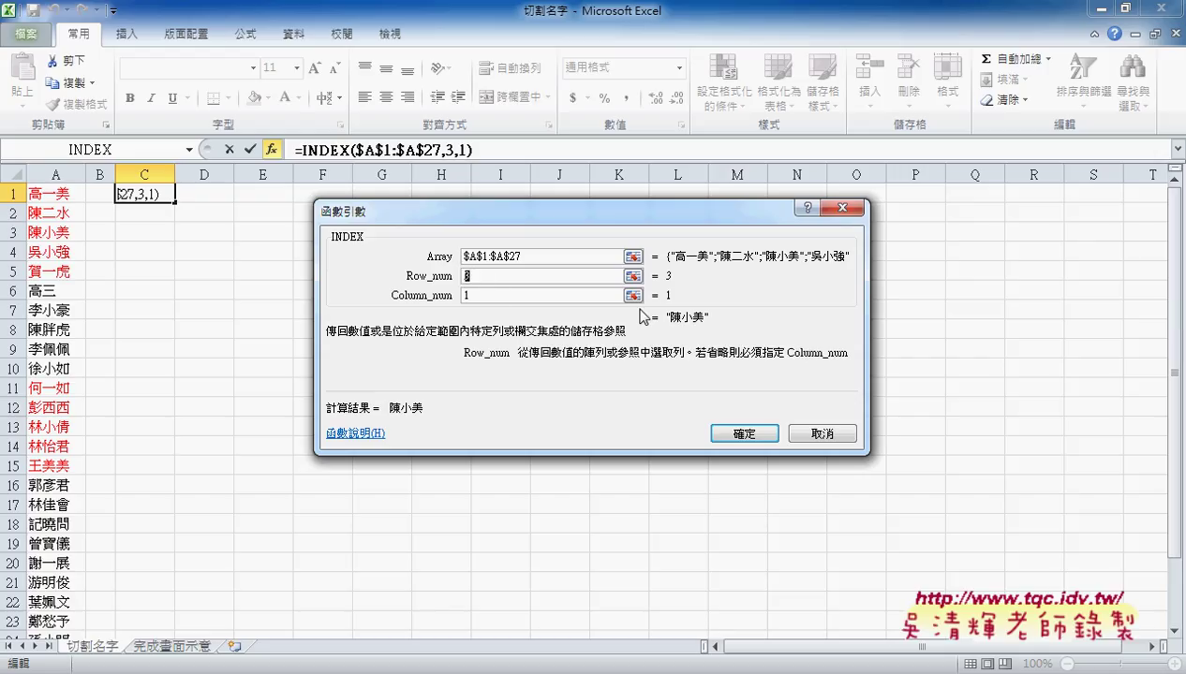
text(c)
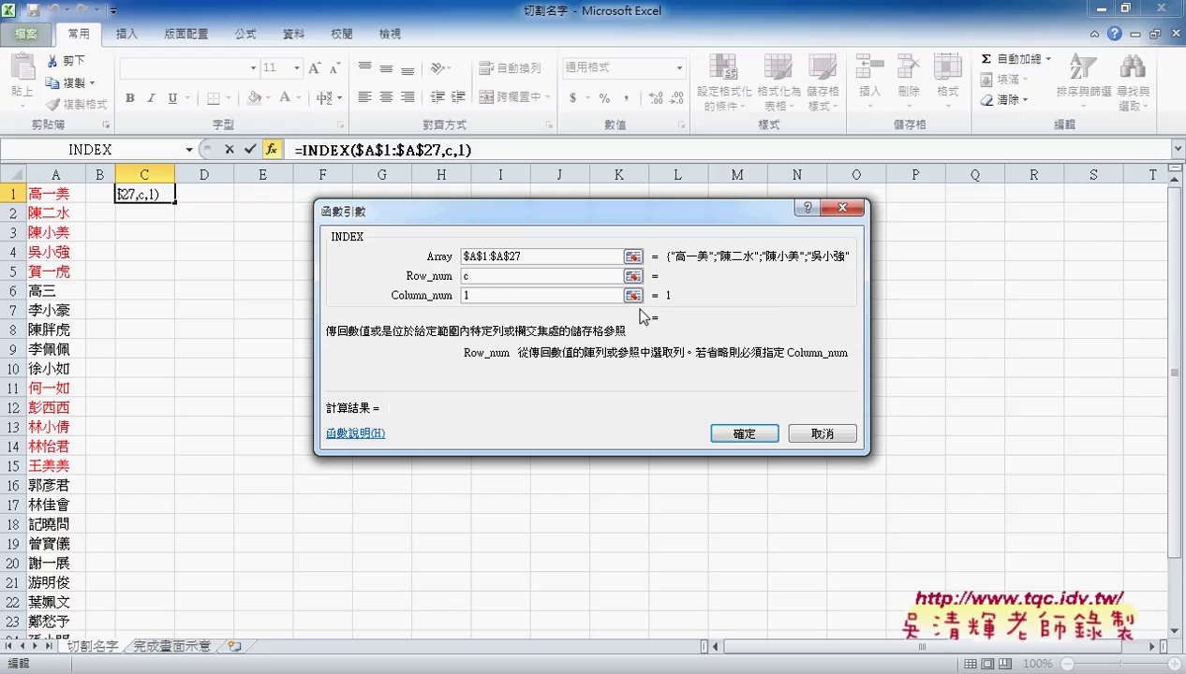
text(lo)
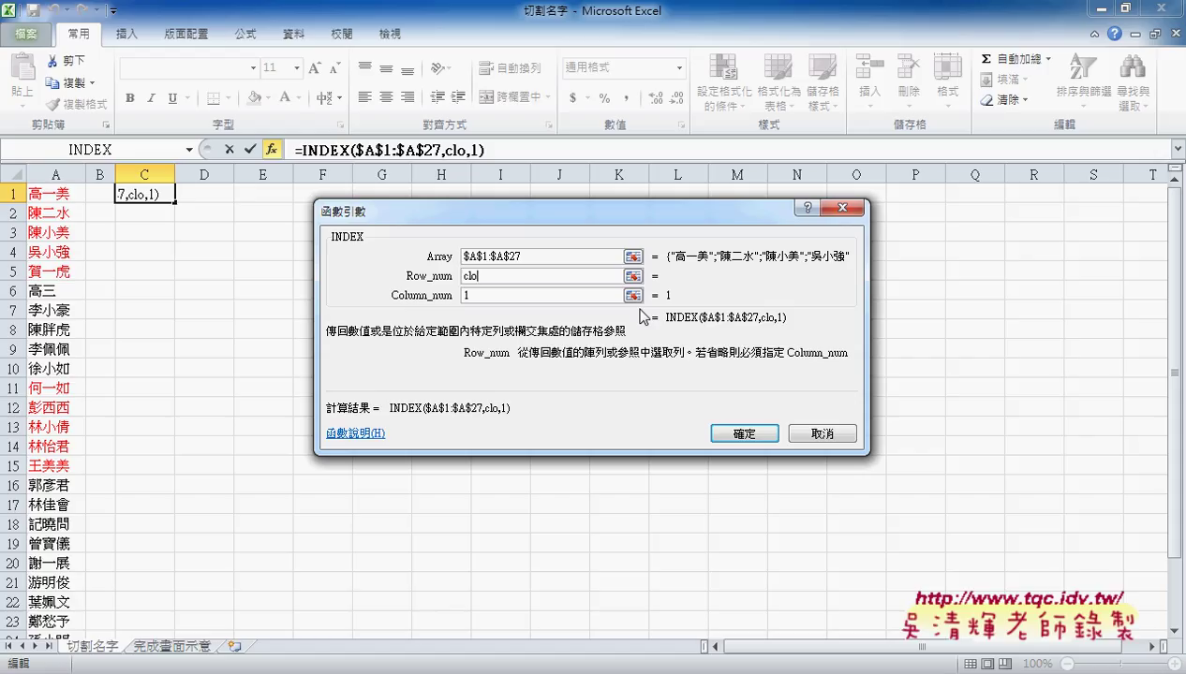
text(umn()
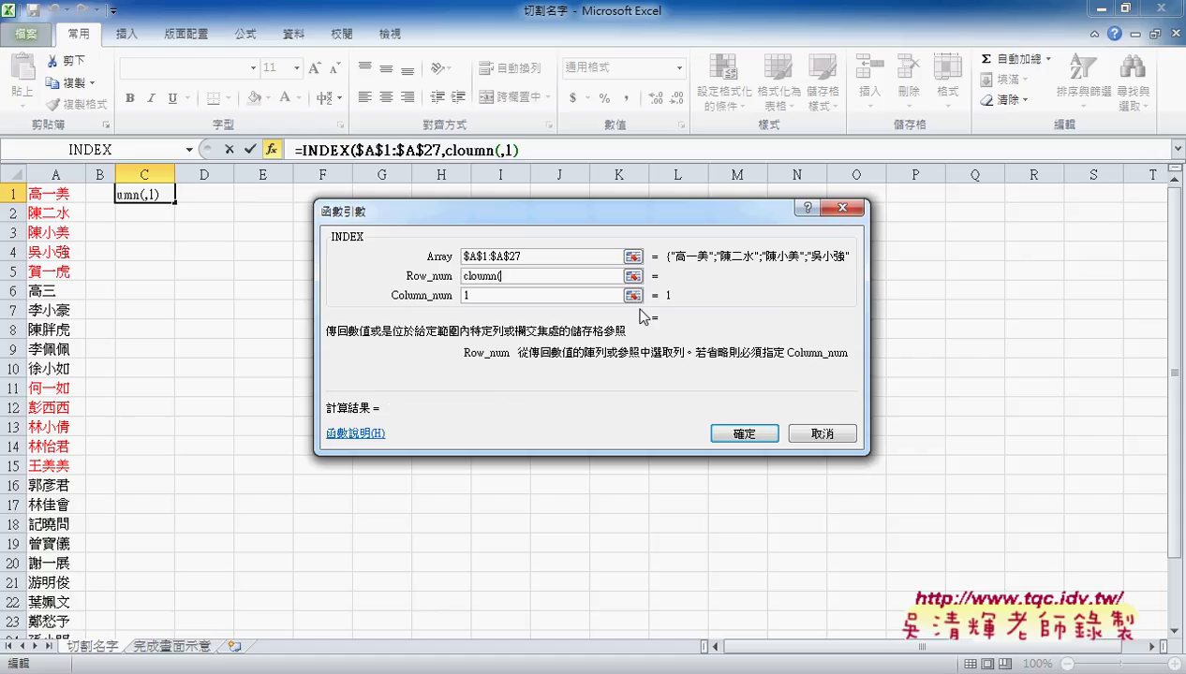
text())
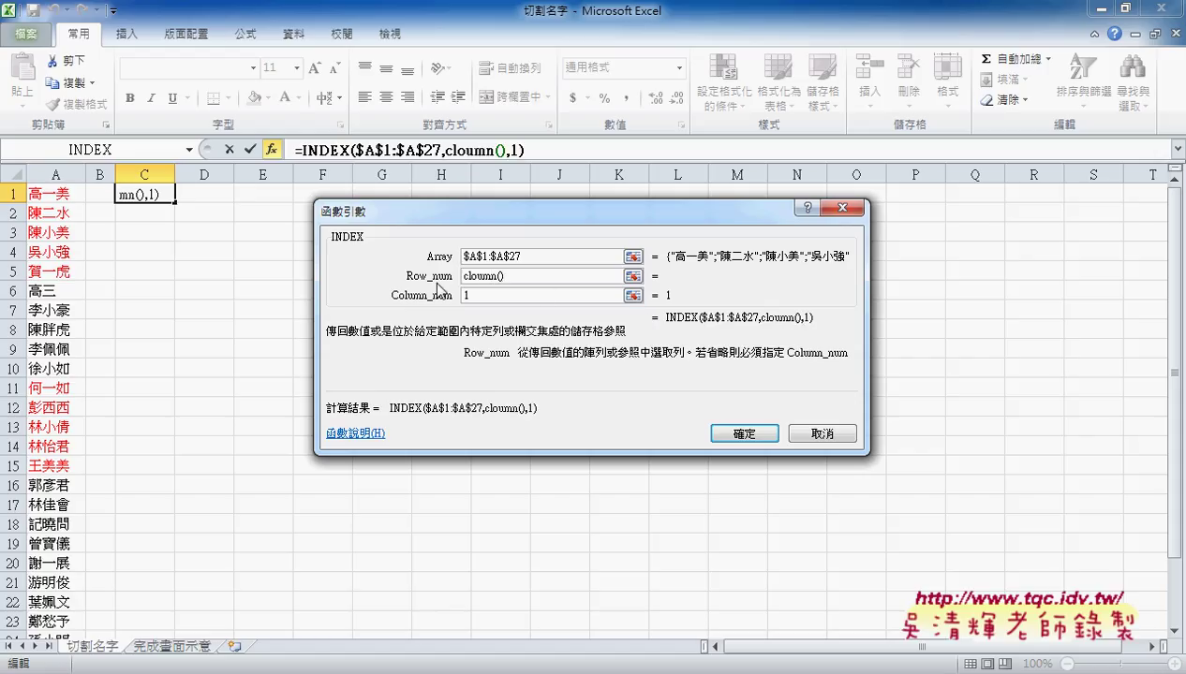
click(510, 276)
click(562, 295)
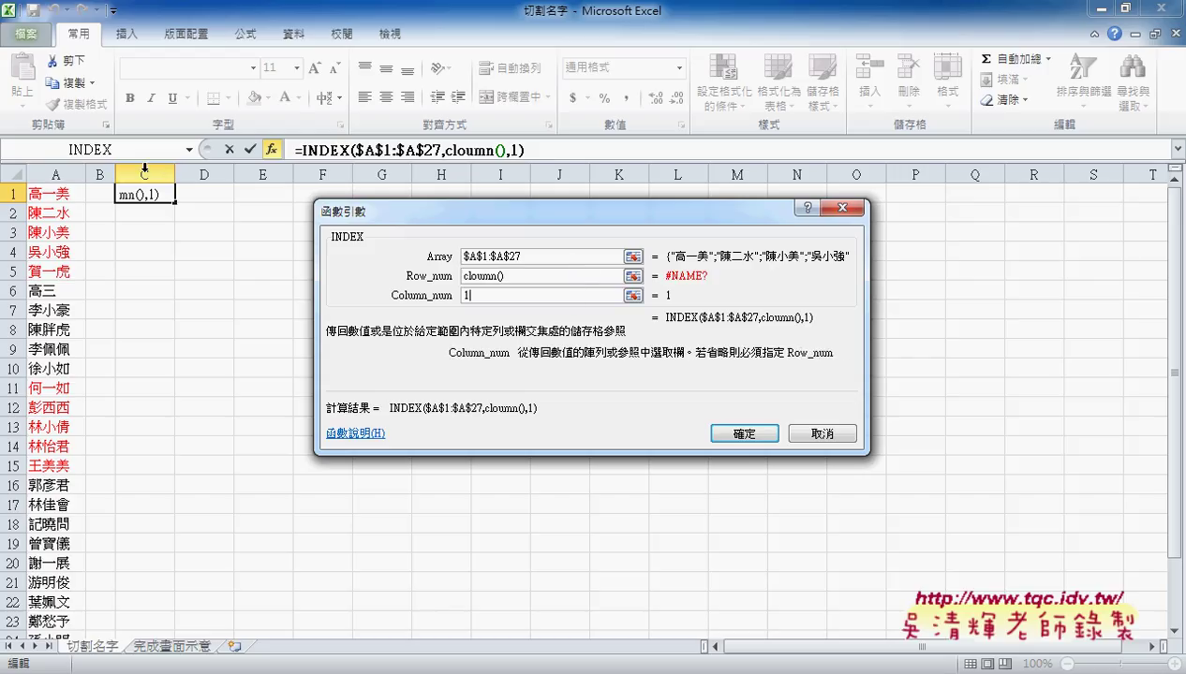
click(475, 277)
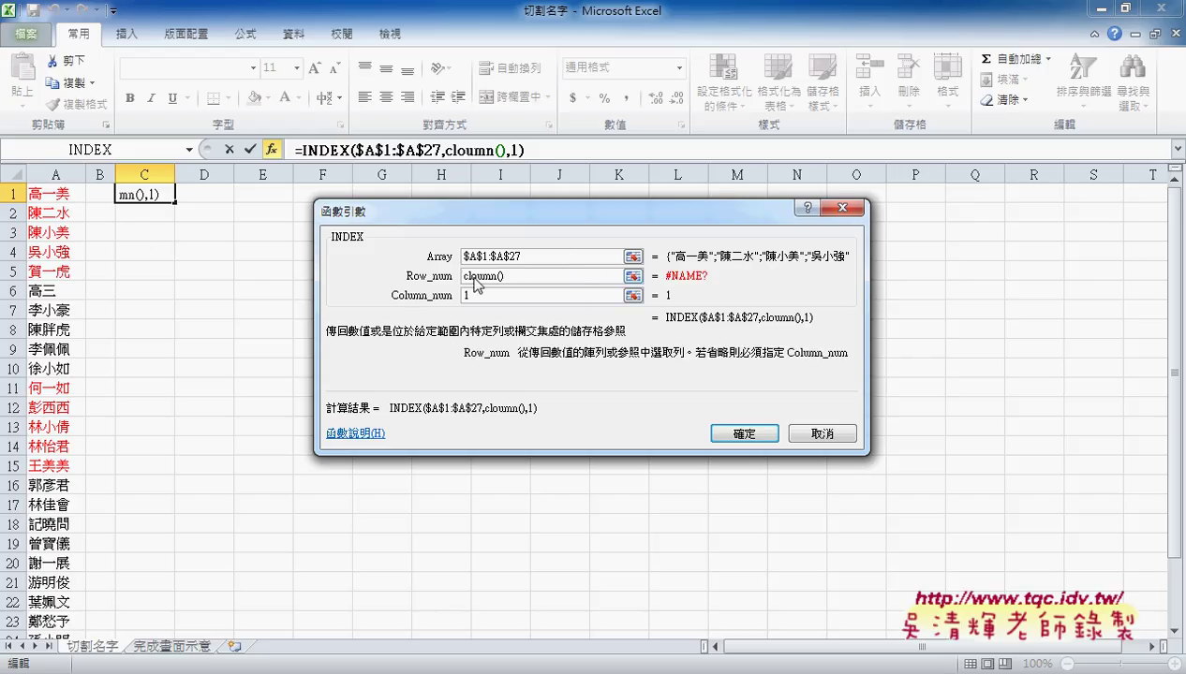
key(BackSpace)
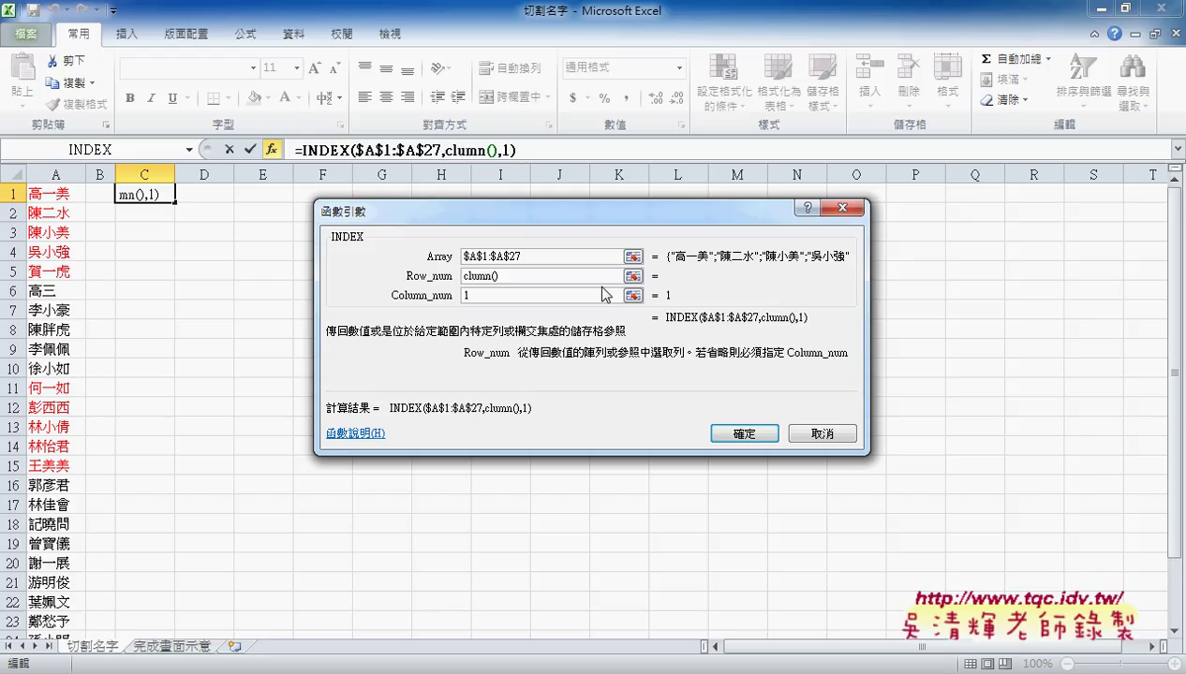
click(591, 296)
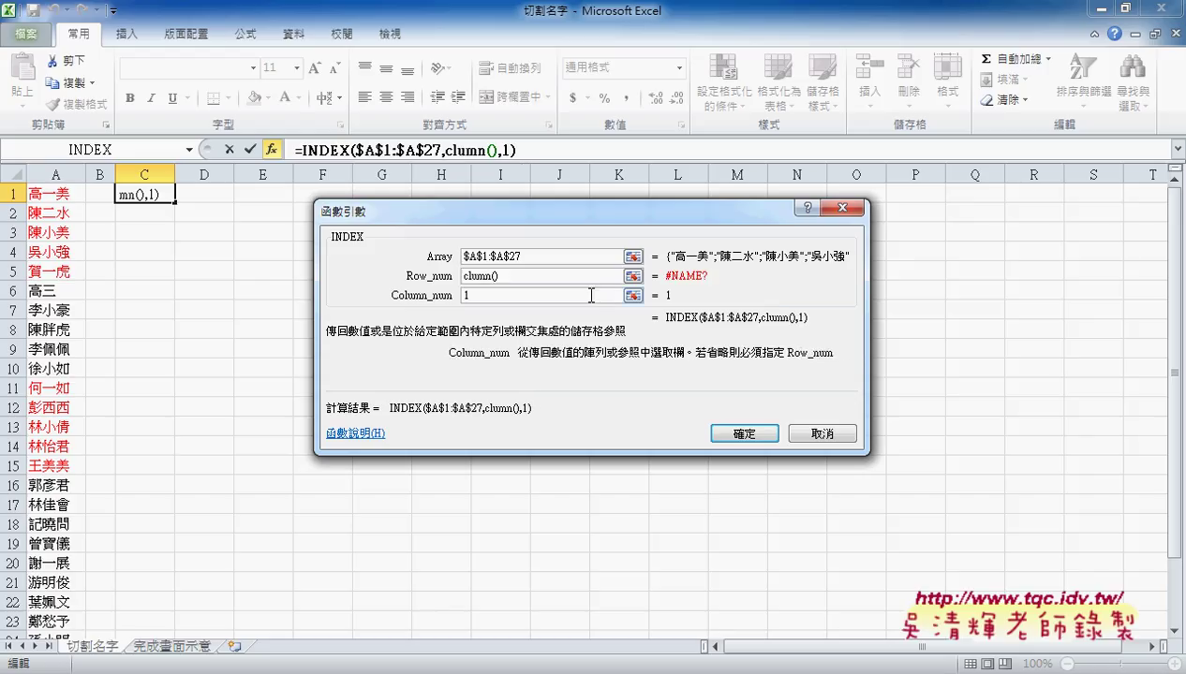
click(467, 275)
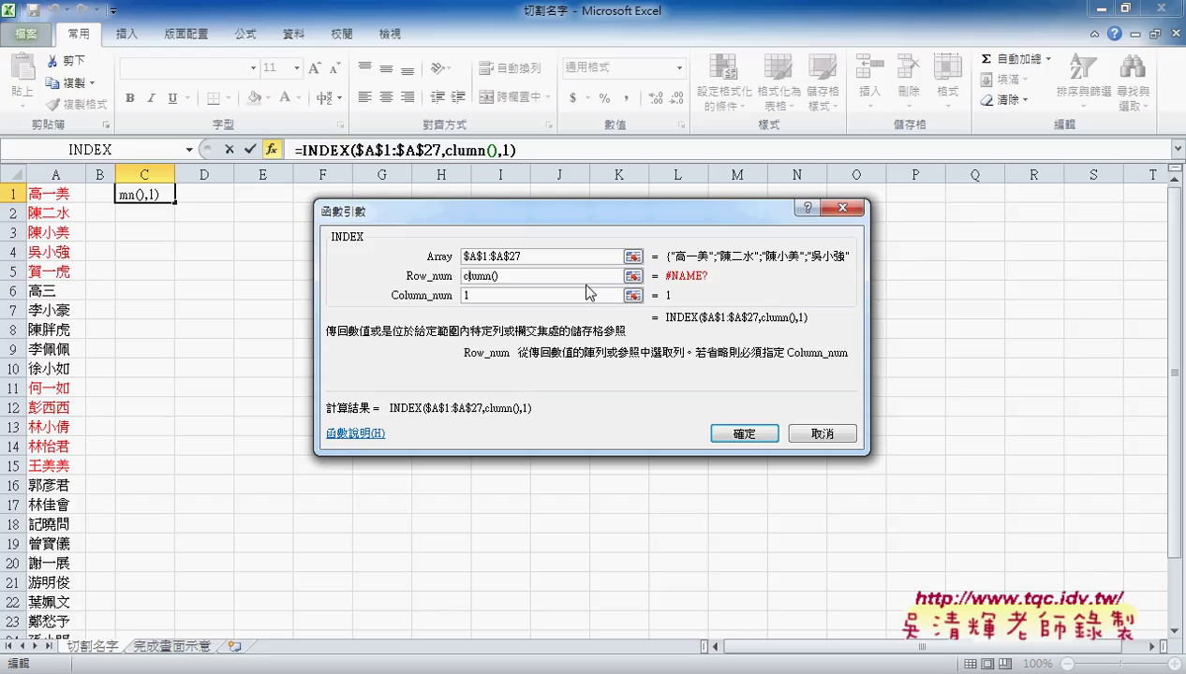
text(o)
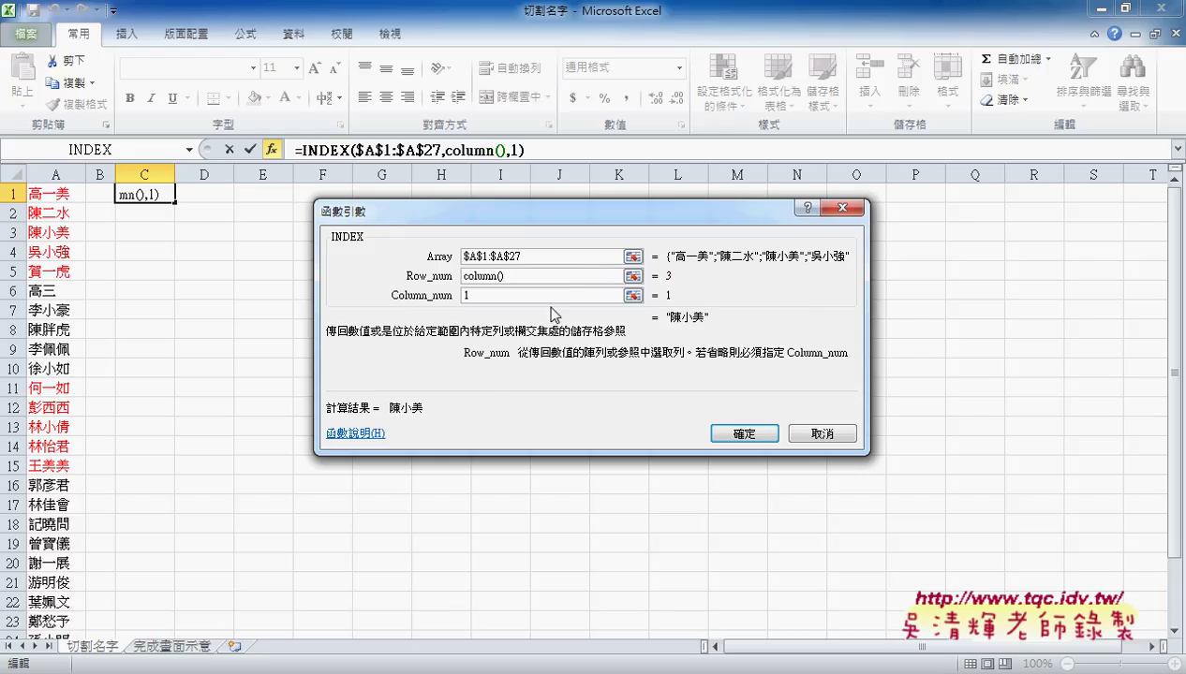
click(550, 297)
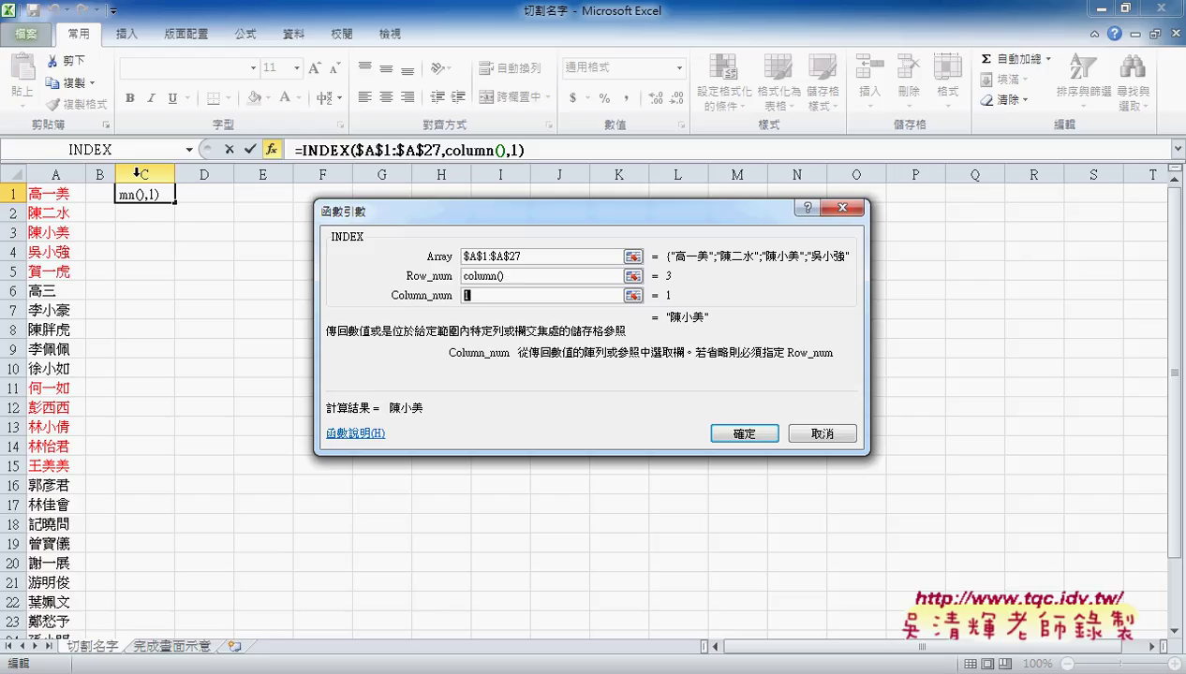
click(542, 279)
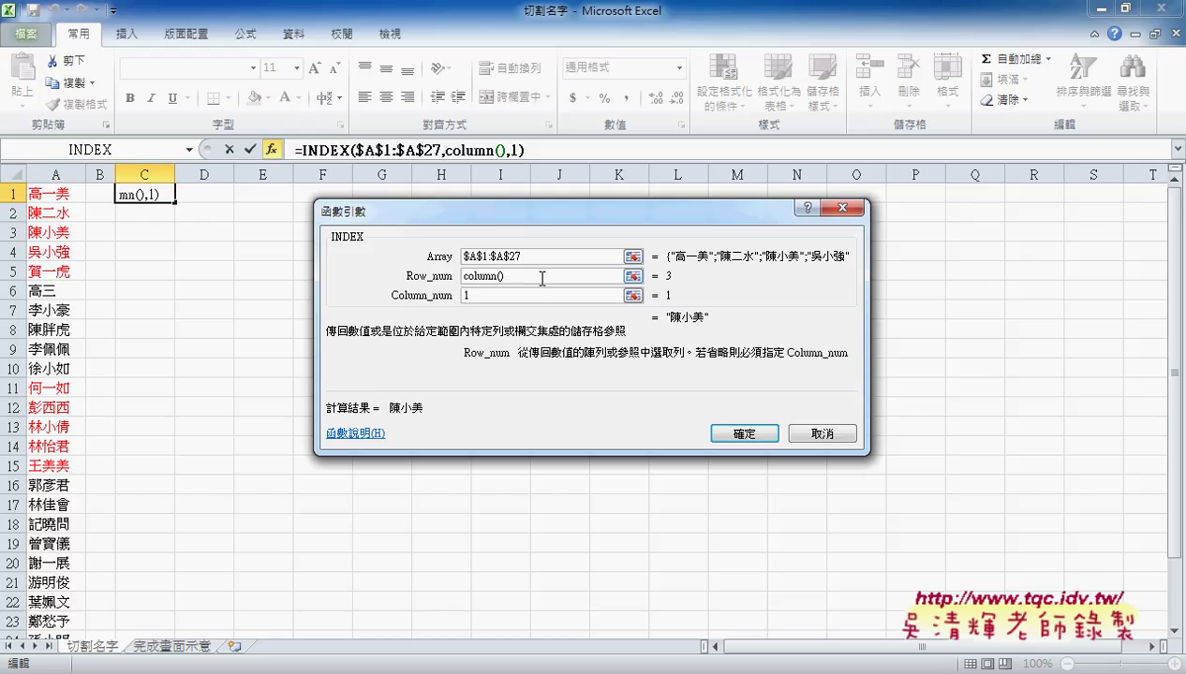
text(-)
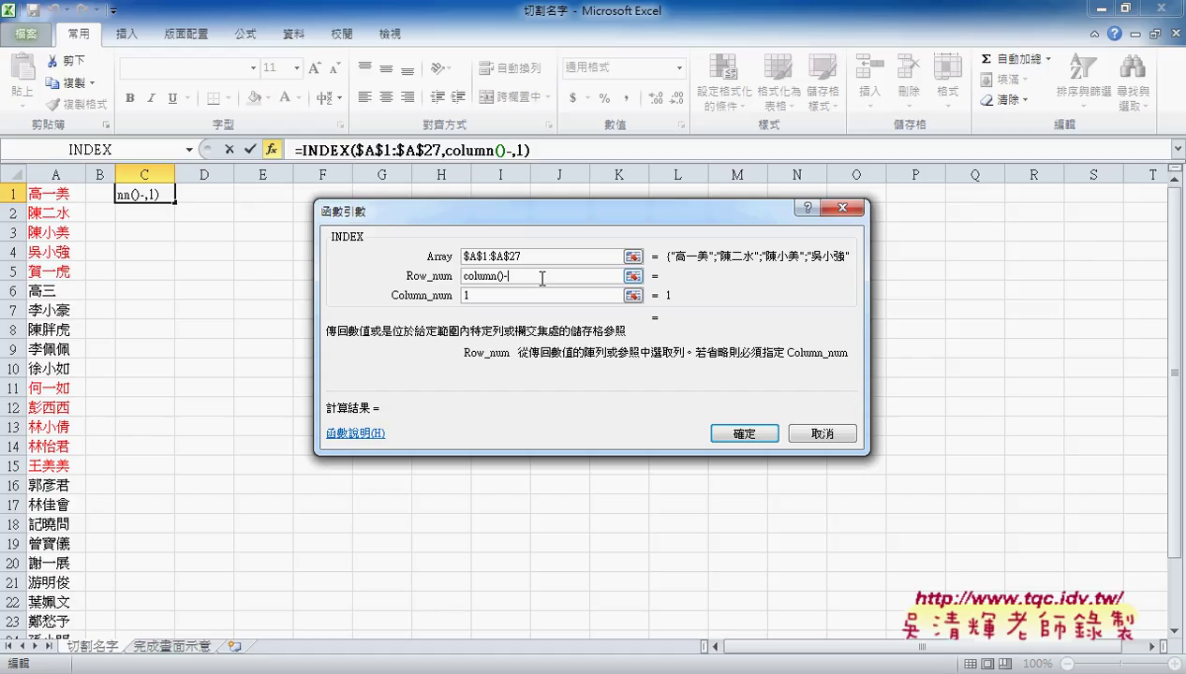
text(2)
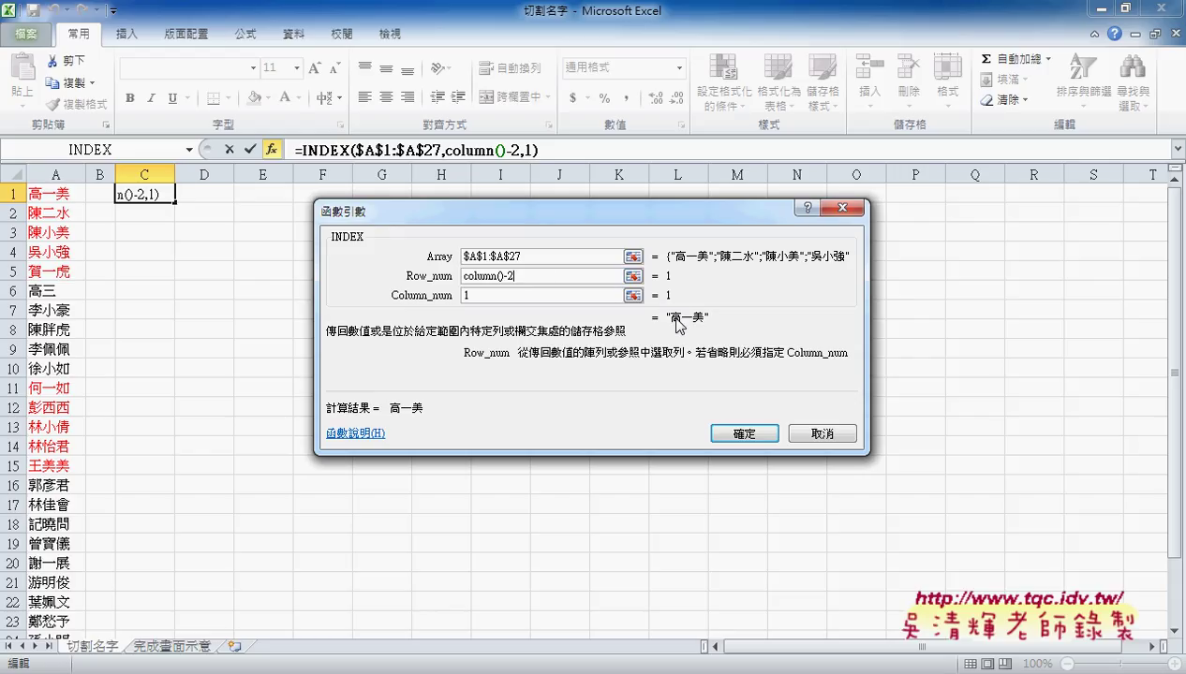
Step: Commit the INDEX formula and fill it from C1 across to G1 and down to row 8
click(744, 433)
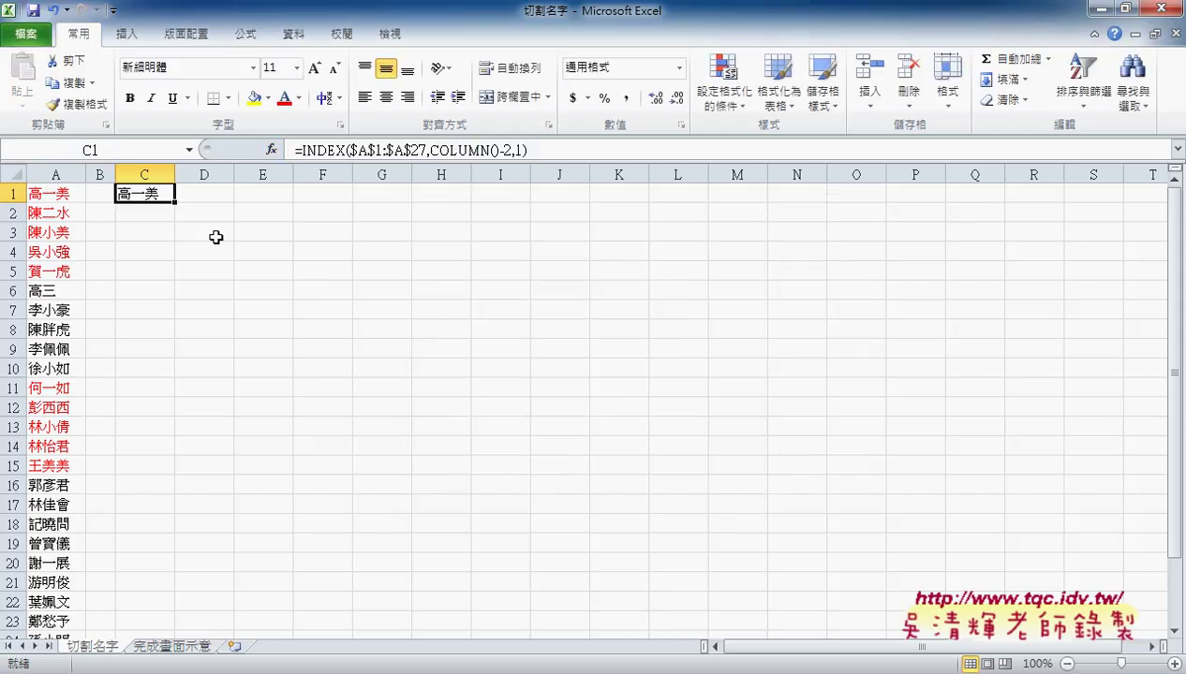
drag(176, 202, 410, 202)
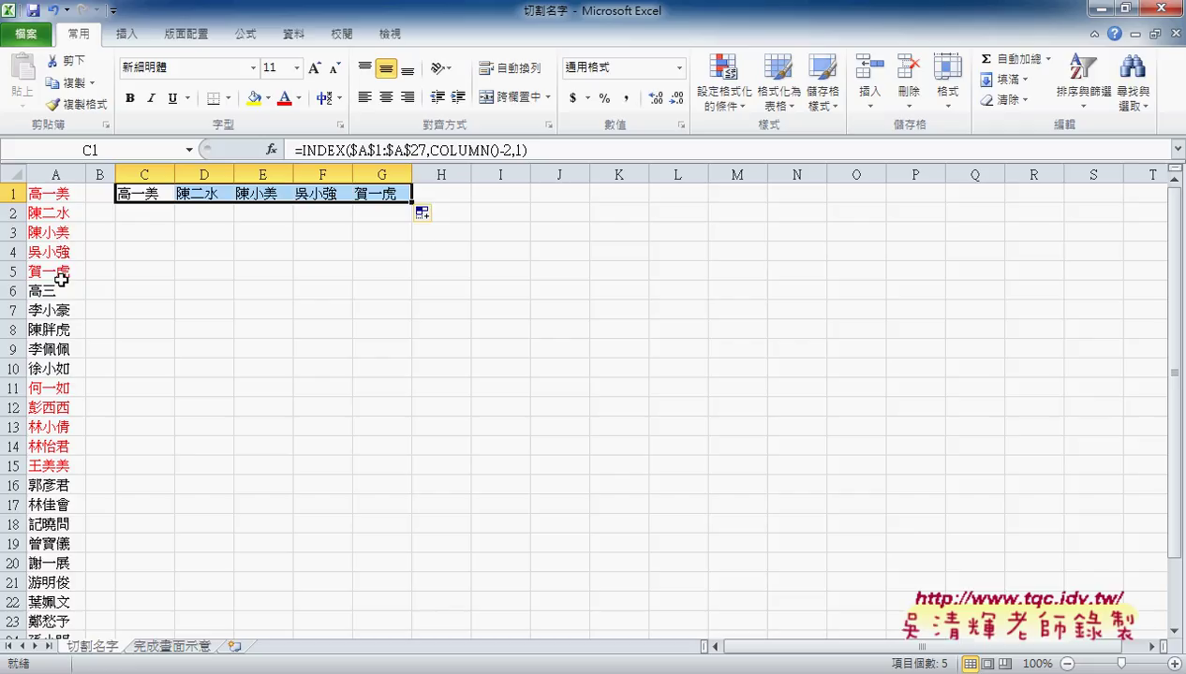
drag(411, 202, 413, 339)
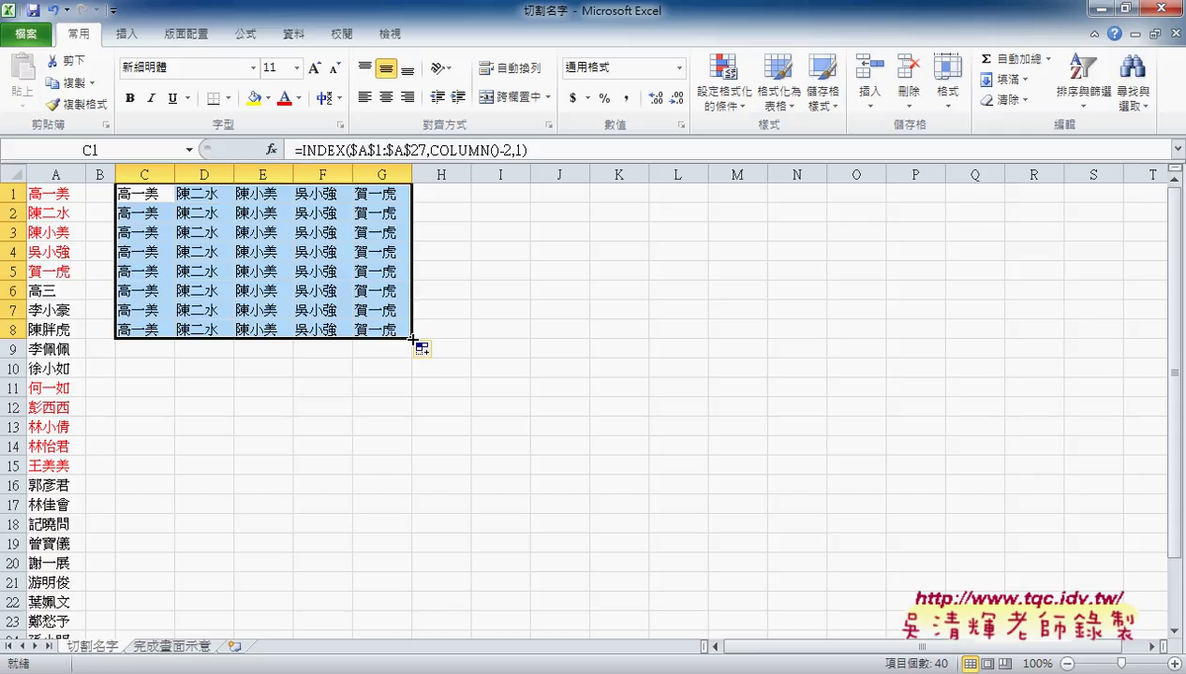
click(159, 194)
Step: Reopen C1's INDEX arguments and append + after COLUMN()-2 in Row_num
click(330, 151)
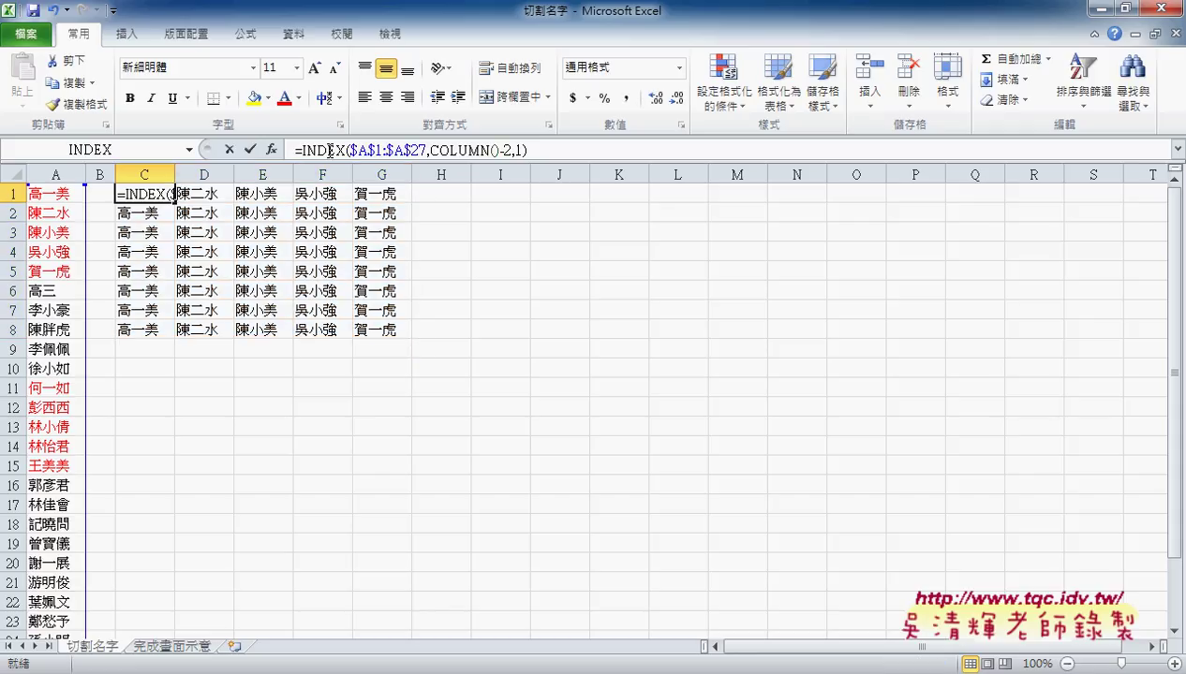
click(270, 149)
click(604, 375)
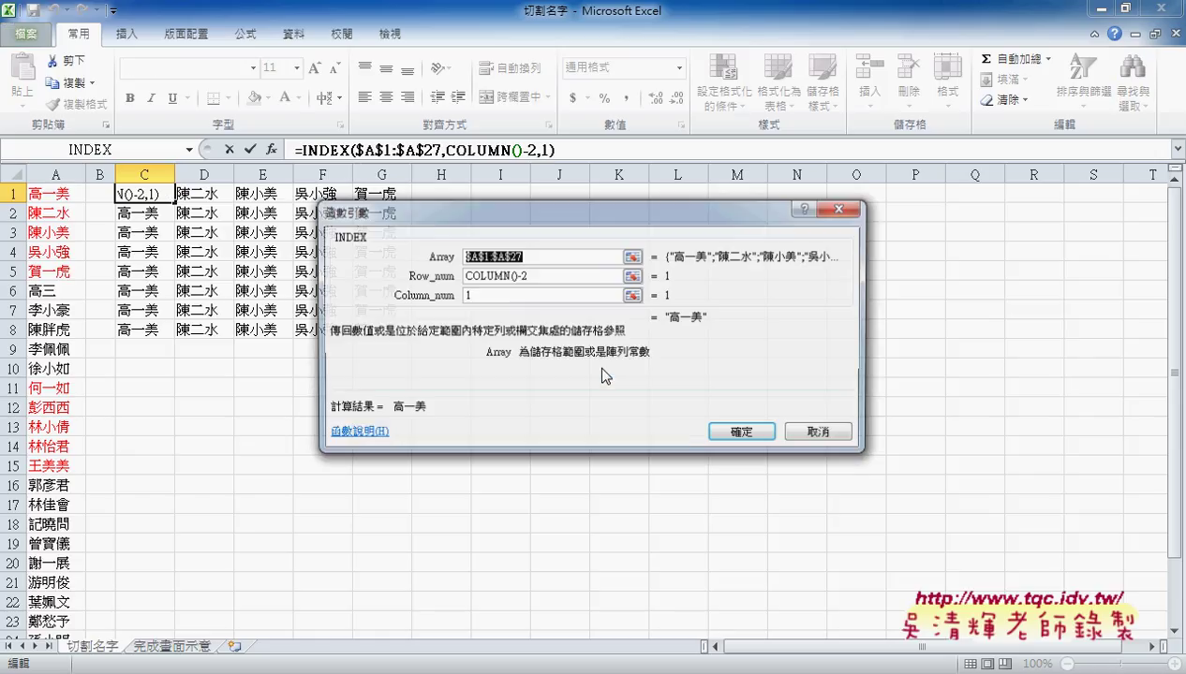
click(546, 277)
drag(583, 217, 749, 171)
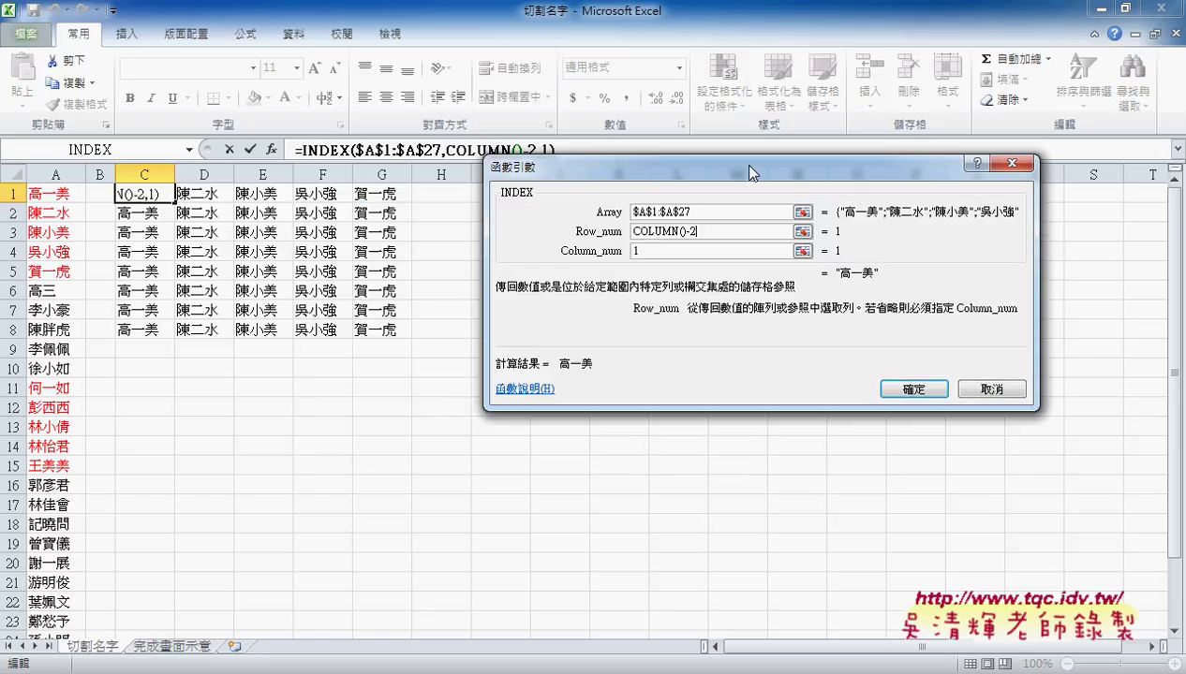
text(+)
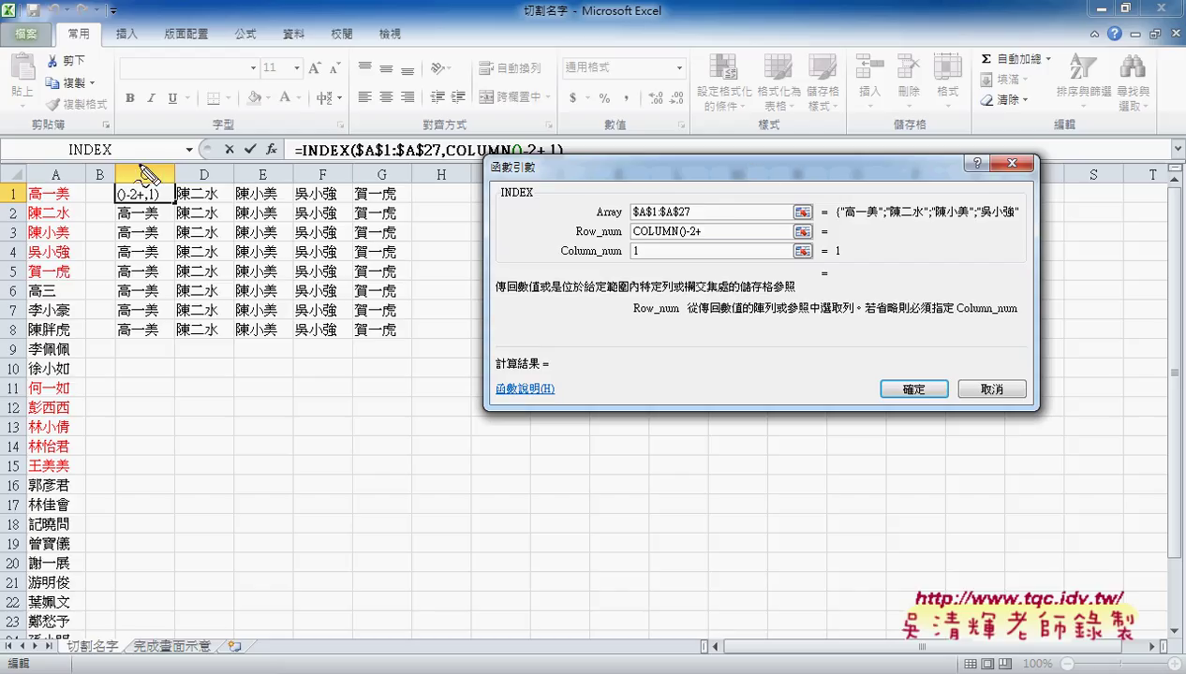
Step: Ink annotations explaining row starts 1, 6, 11 and offsets +5×0, +5×1, +5×2, then clear them
mouse_move(144, 171)
mouse_down()
mouse_move(147, 192)
mouse_move(258, 180)
mouse_move(287, 153)
mouse_up()
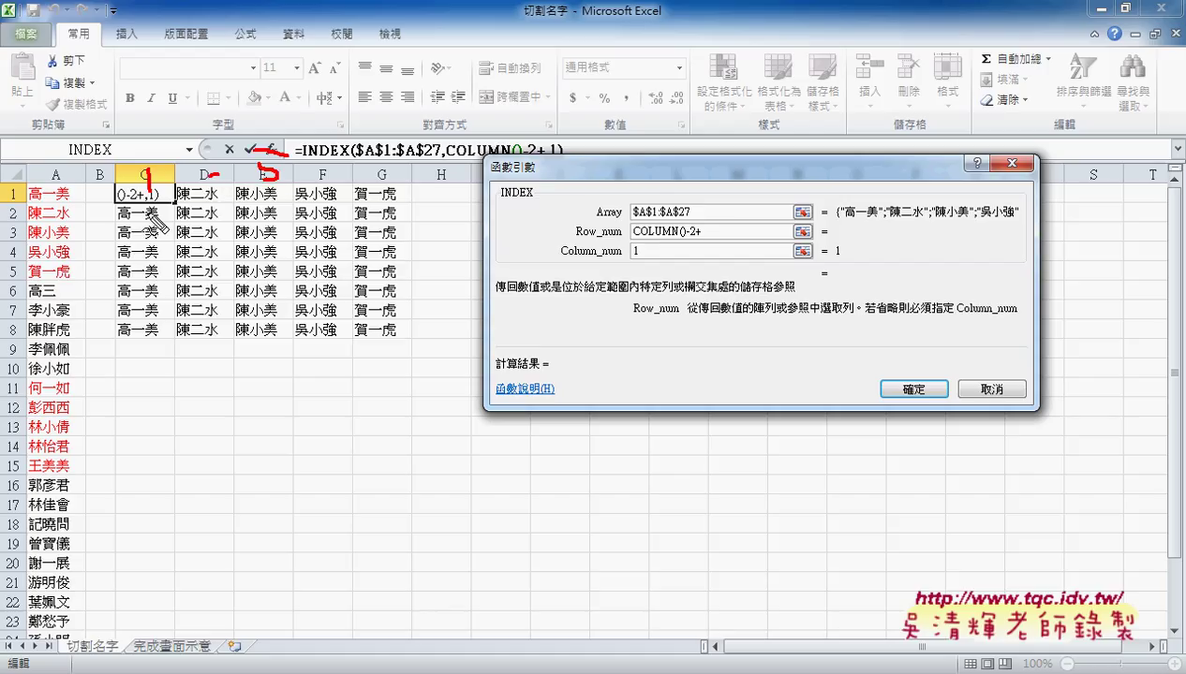
mouse_move(152, 204)
mouse_down()
mouse_move(145, 215)
mouse_move(241, 224)
mouse_move(266, 202)
mouse_up()
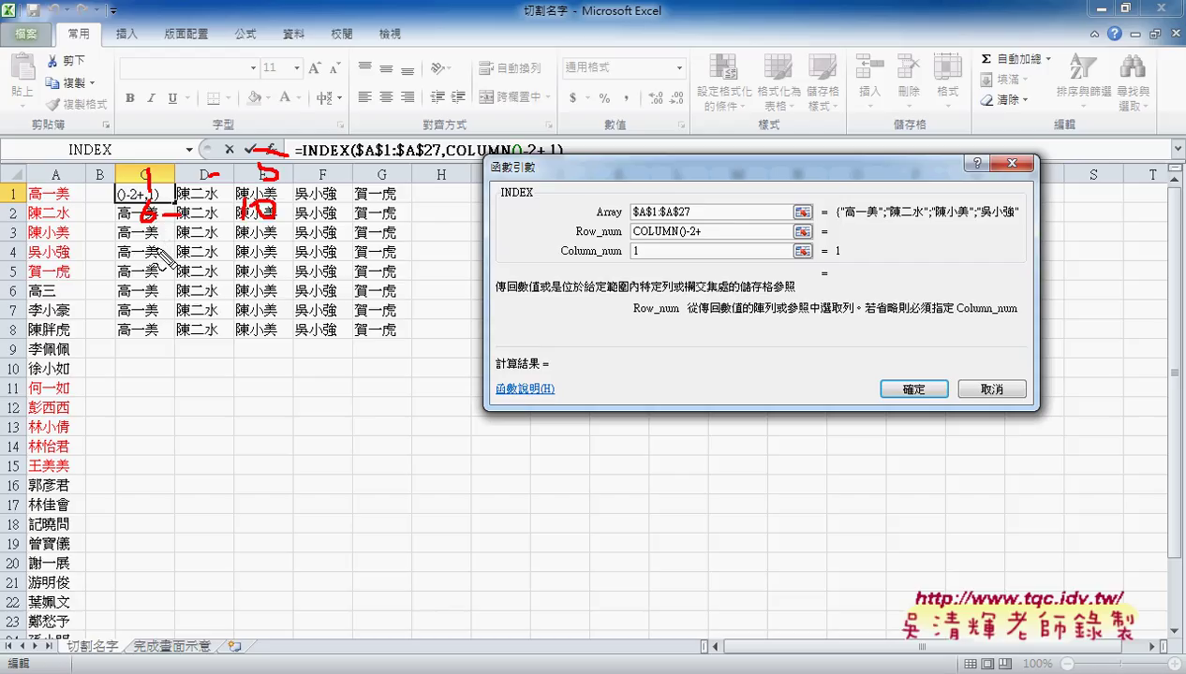
mouse_move(142, 233)
mouse_down()
mouse_move(143, 253)
mouse_move(201, 241)
mouse_move(242, 266)
mouse_move(273, 227)
mouse_up()
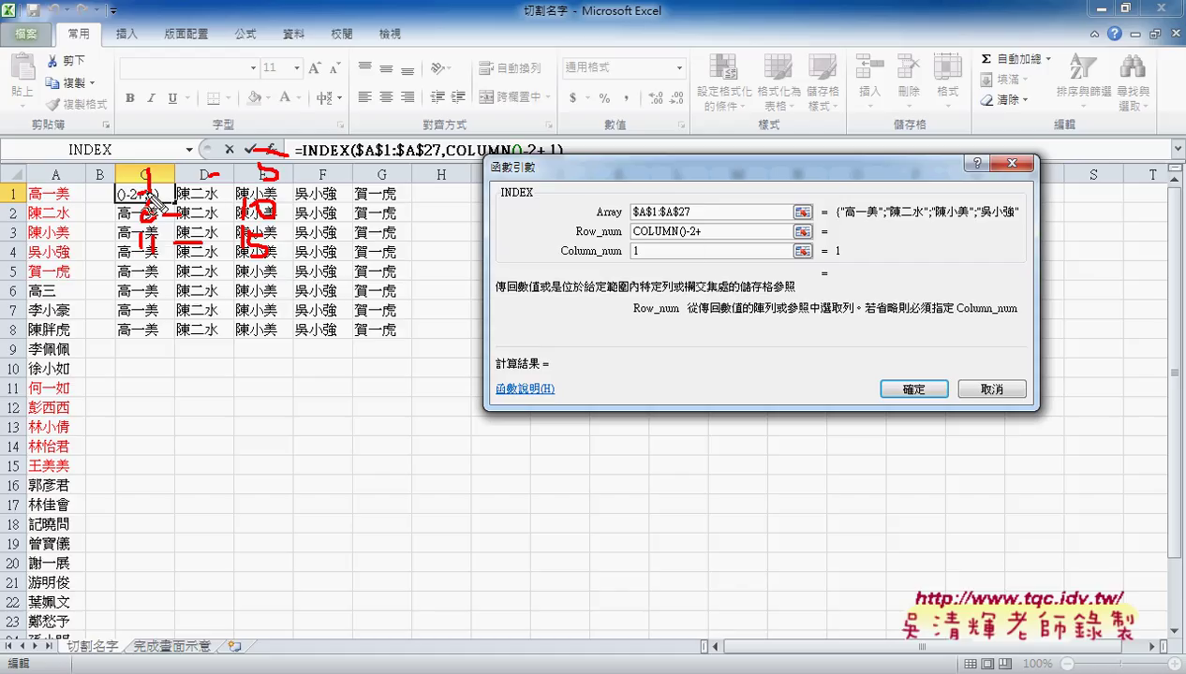
drag(248, 190, 279, 200)
mouse_move(311, 169)
mouse_down()
mouse_move(330, 166)
mouse_move(323, 184)
mouse_move(368, 165)
mouse_move(365, 186)
mouse_move(371, 155)
mouse_move(399, 180)
mouse_move(380, 182)
mouse_move(420, 156)
mouse_up()
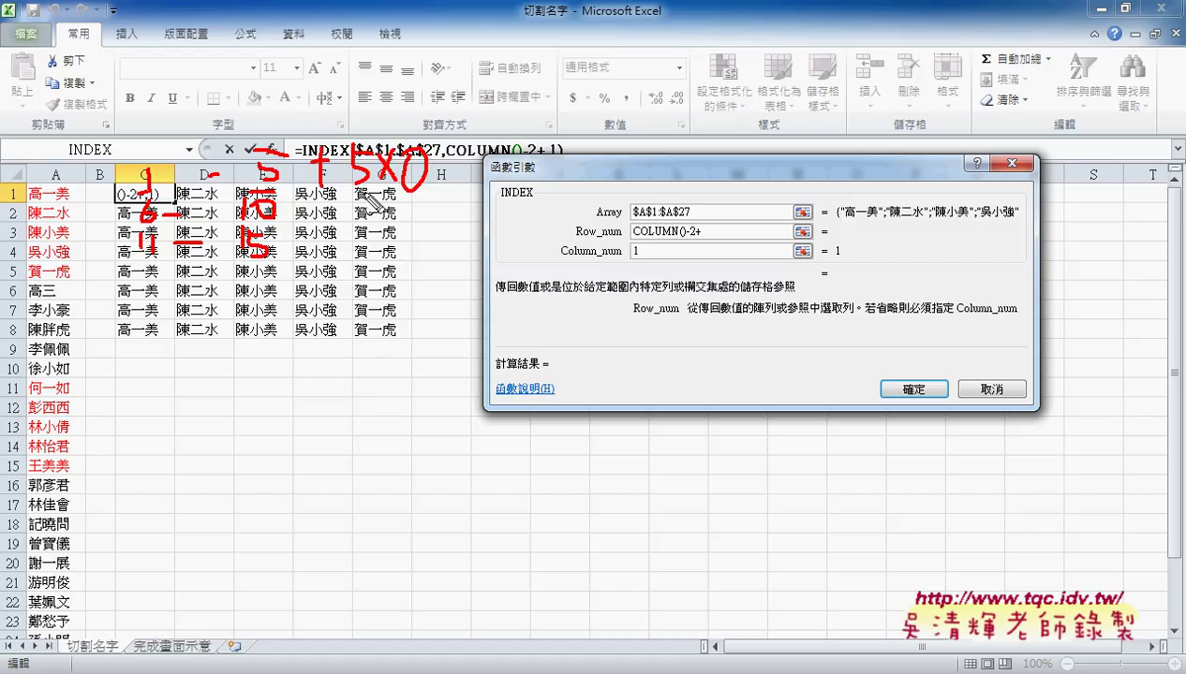
mouse_move(309, 213)
mouse_down()
mouse_move(348, 212)
mouse_move(334, 230)
mouse_move(362, 222)
mouse_move(372, 201)
mouse_up()
mouse_move(360, 212)
mouse_down()
mouse_move(358, 227)
mouse_move(419, 226)
mouse_up()
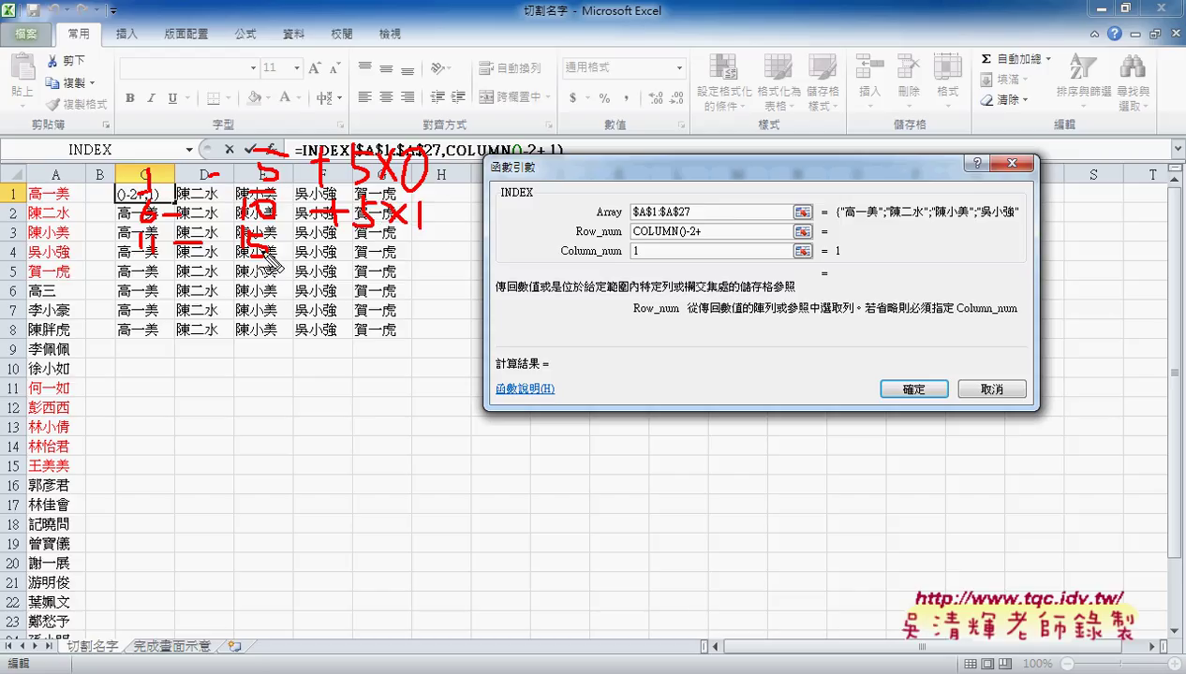
mouse_move(313, 244)
mouse_down()
mouse_move(338, 246)
mouse_move(330, 266)
mouse_move(355, 259)
mouse_up()
mouse_move(358, 234)
mouse_down()
mouse_move(372, 233)
mouse_move(399, 268)
mouse_move(386, 266)
mouse_move(445, 274)
mouse_up()
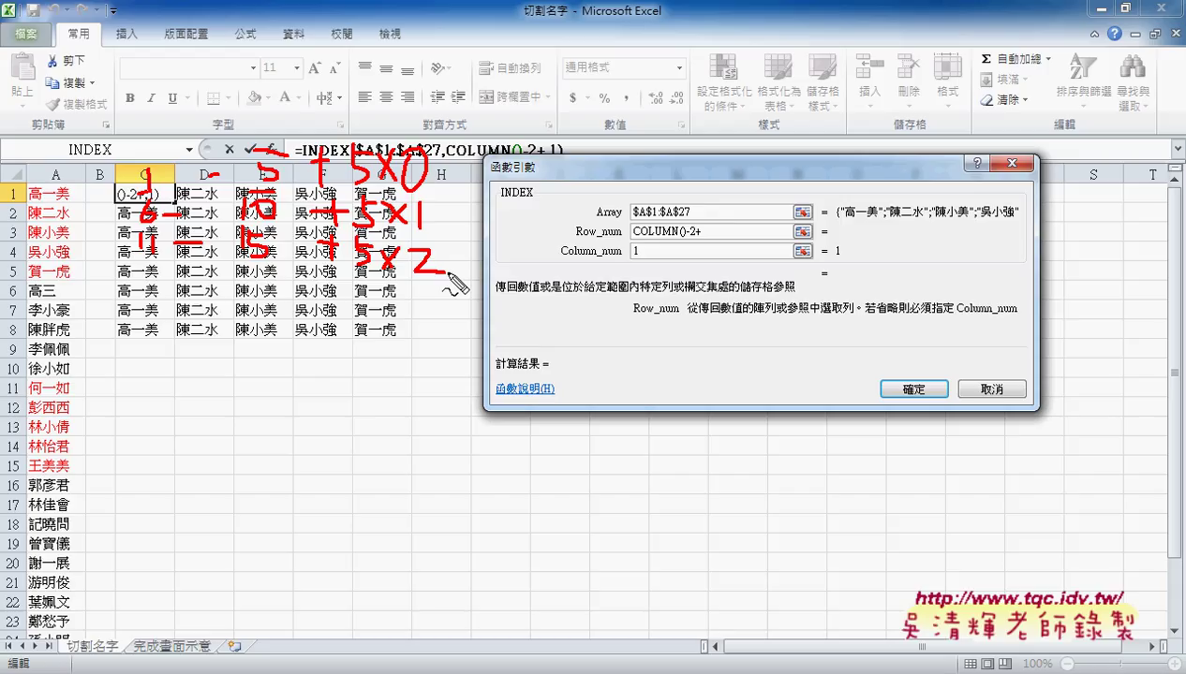
key(Escape)
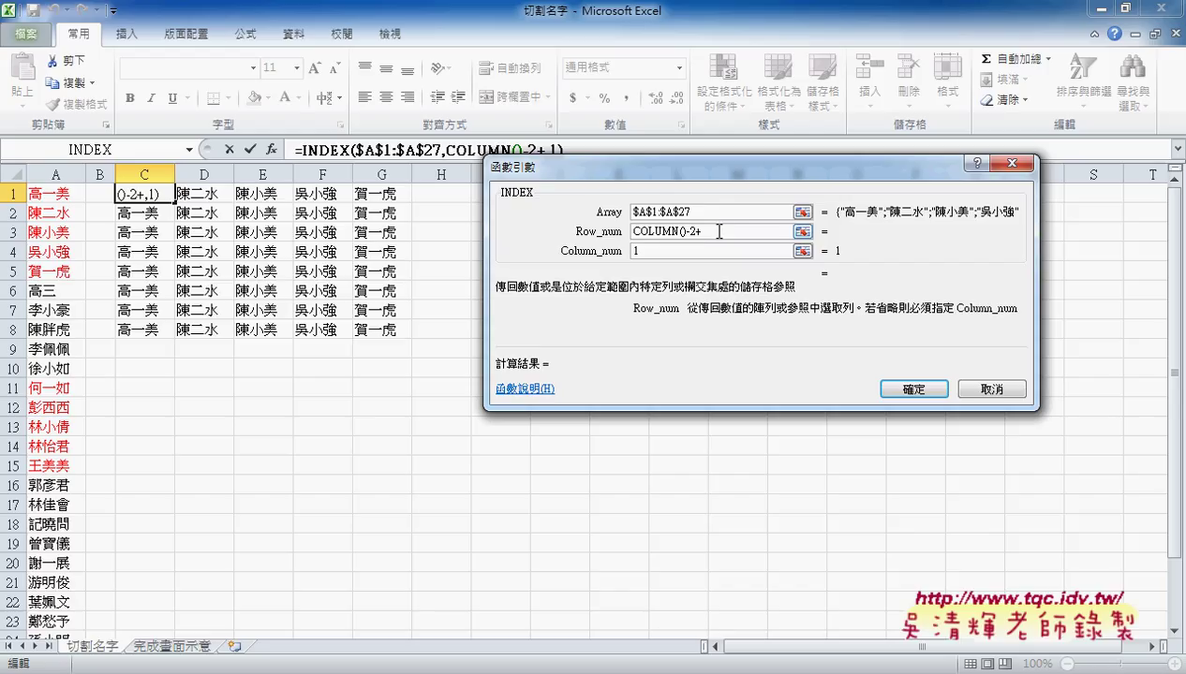
Step: Complete Row_num as COLUMN()-2+(ROW()-1)*5 and highlight each part to explain it
text(ro)
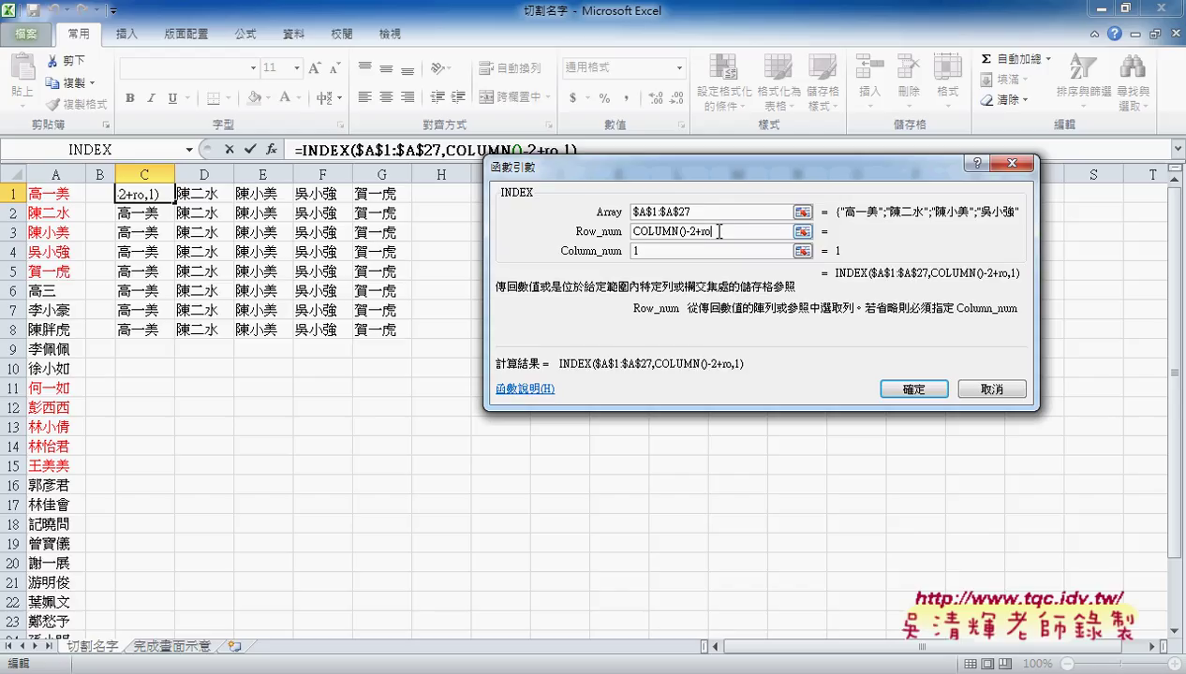
text(w)
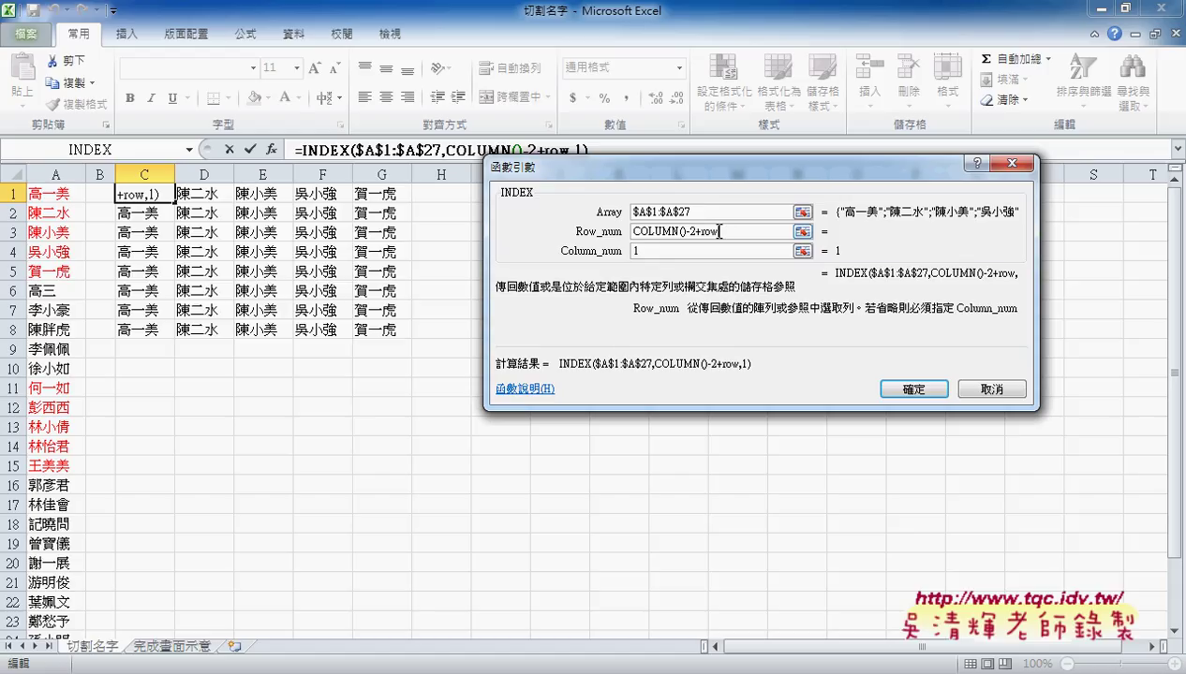
text(())
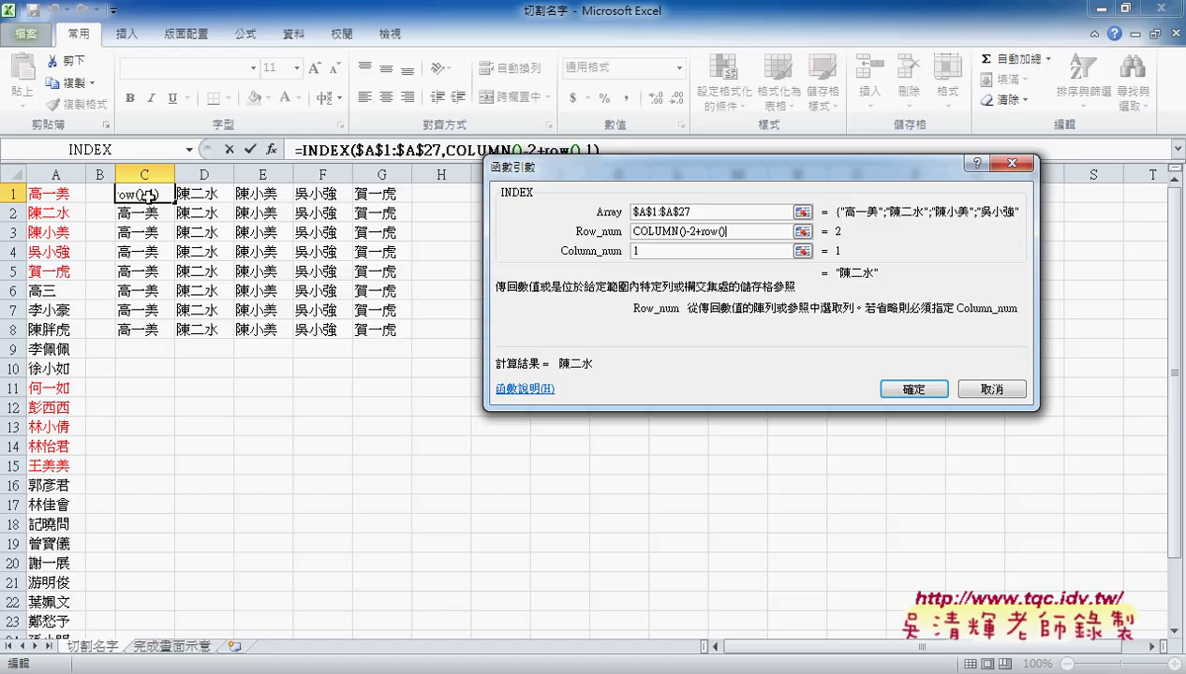
text(-1)
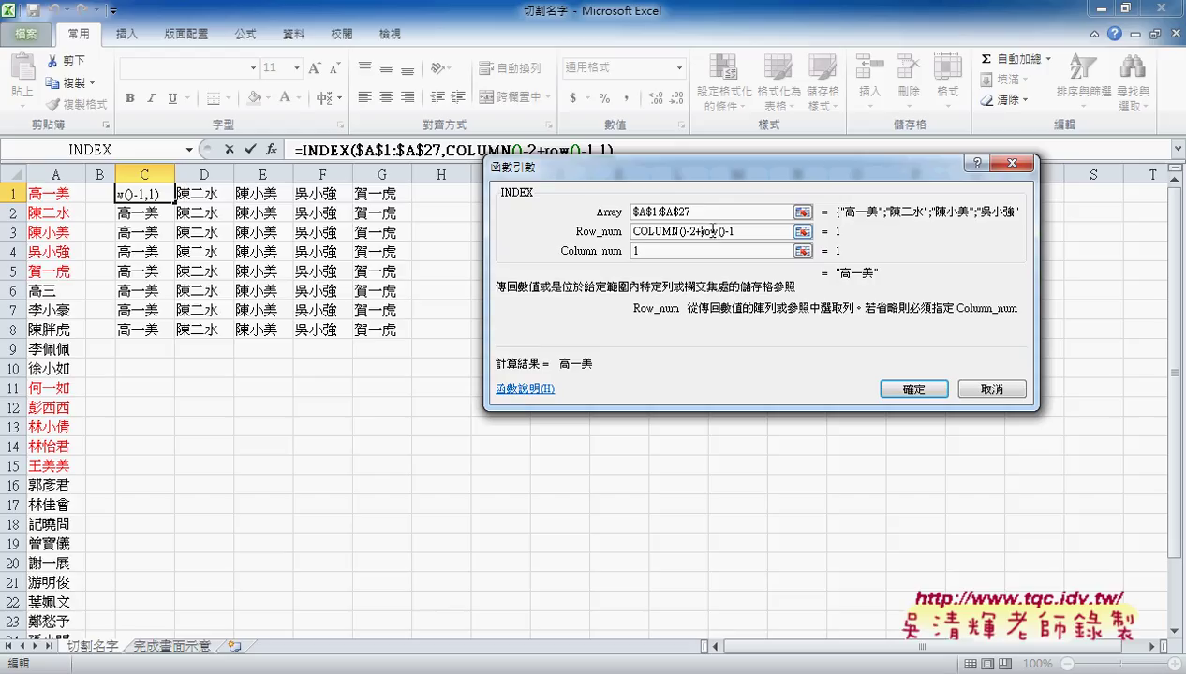
text(()
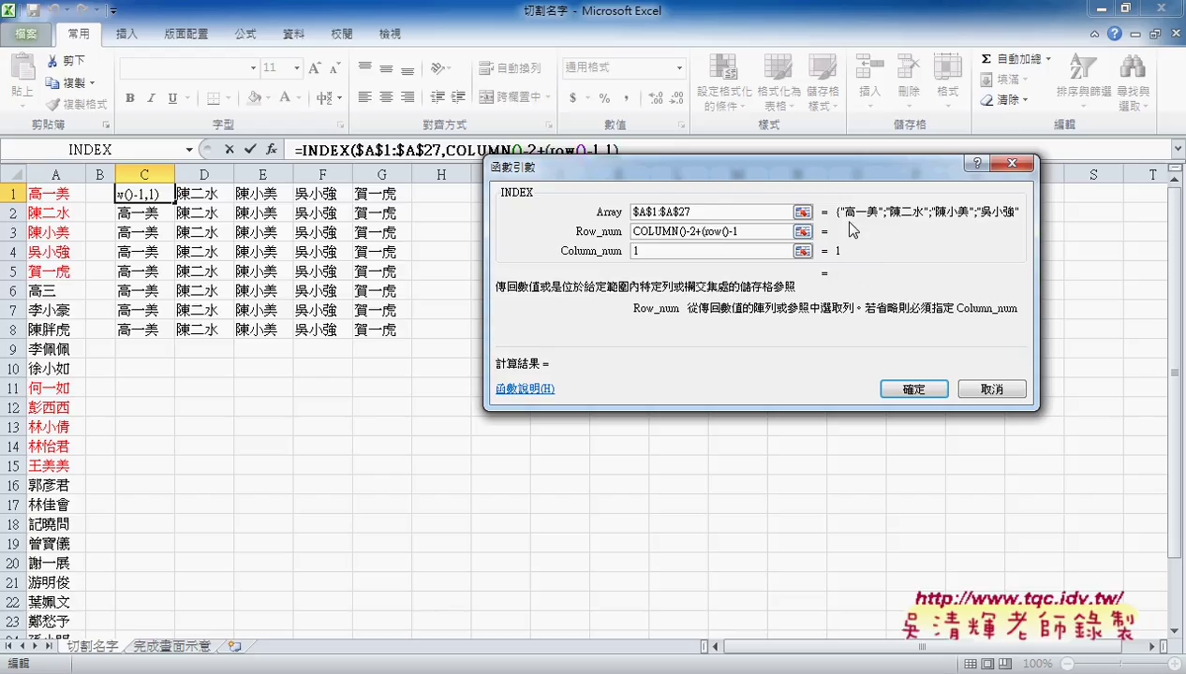
text()*)
text(5)
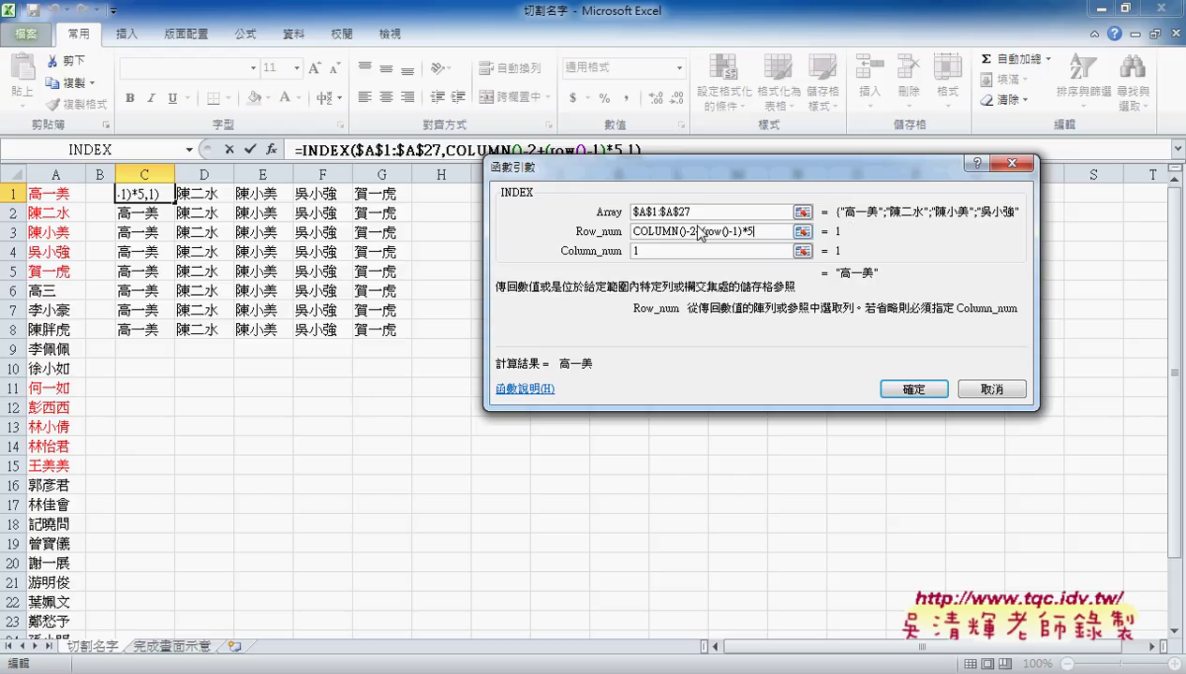
drag(698, 231, 634, 235)
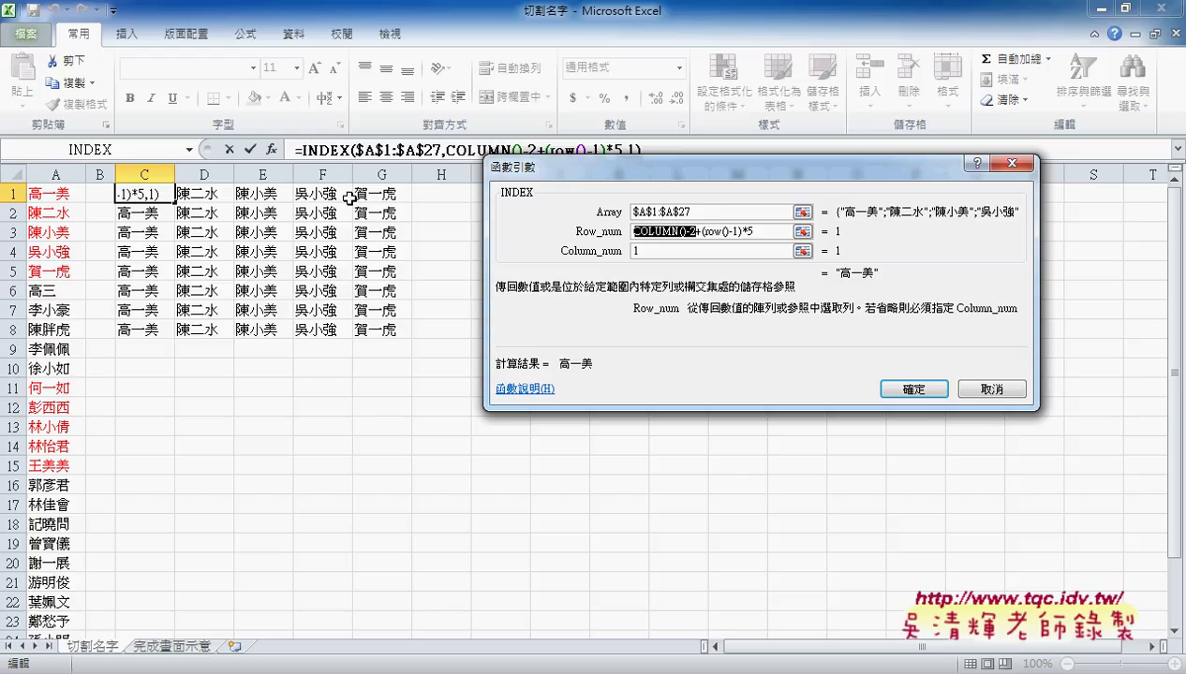
click(704, 231)
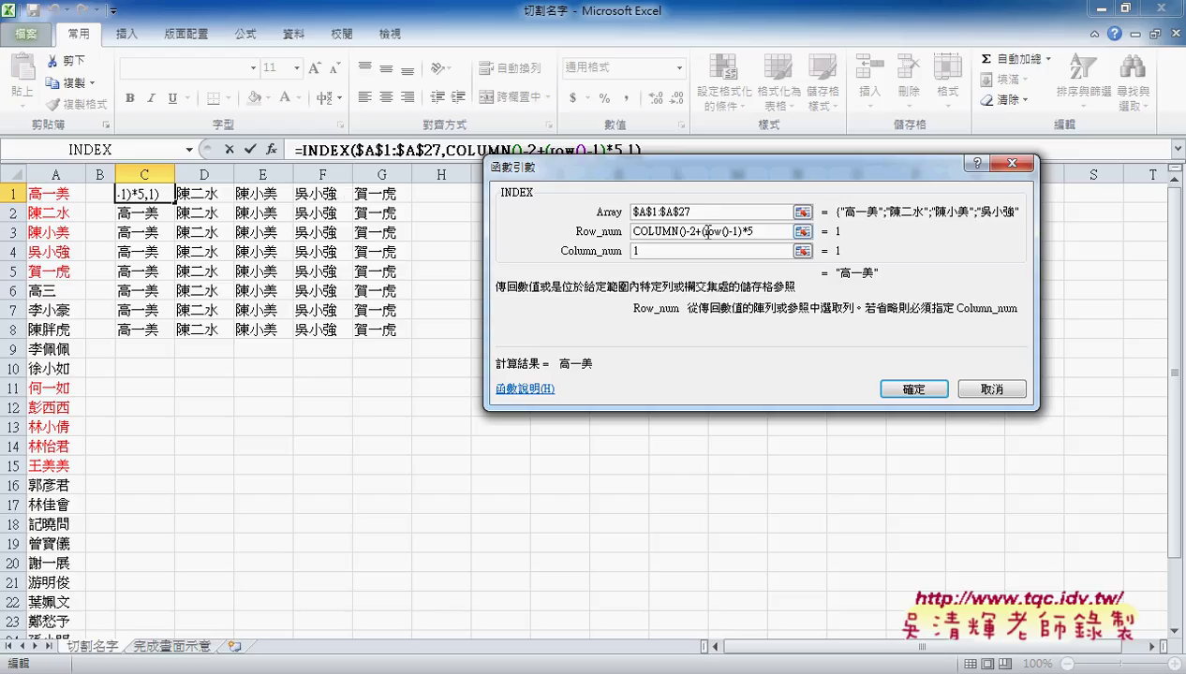
drag(704, 231, 736, 232)
drag(739, 234, 752, 234)
drag(702, 231, 754, 231)
Step: Commit the revised formula, fill it over C1:G8, and inspect E6's #REF! formula
click(913, 388)
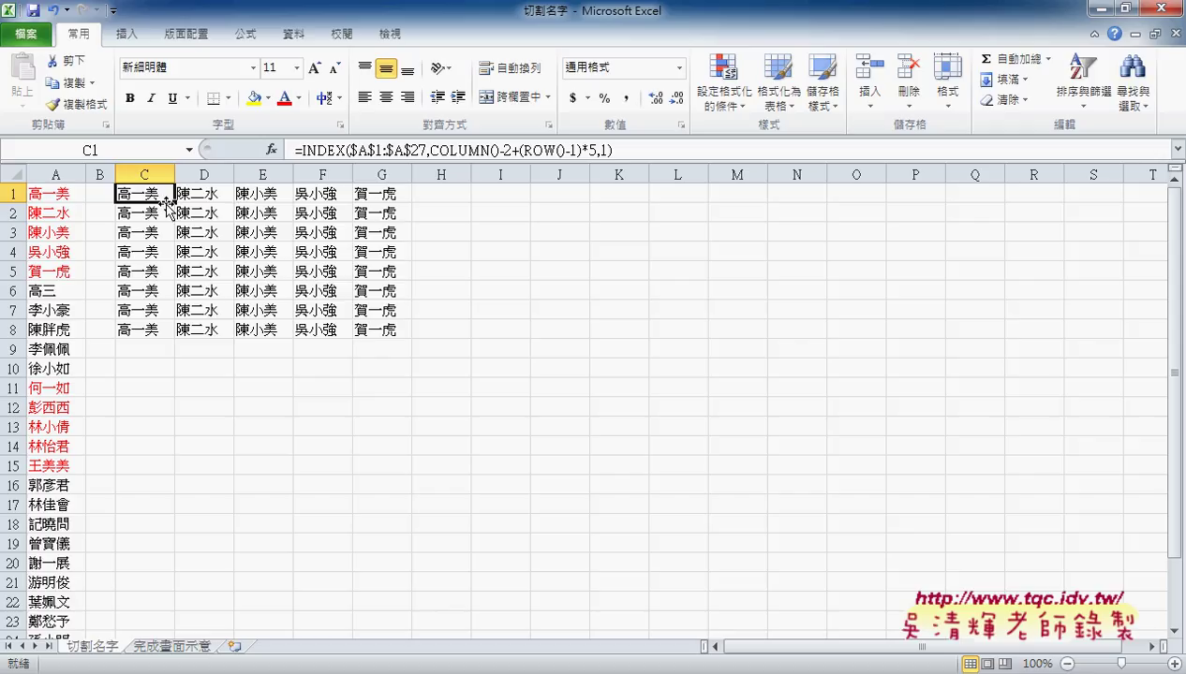
mouse_move(167, 201)
mouse_down()
mouse_move(413, 201)
mouse_move(412, 334)
mouse_up()
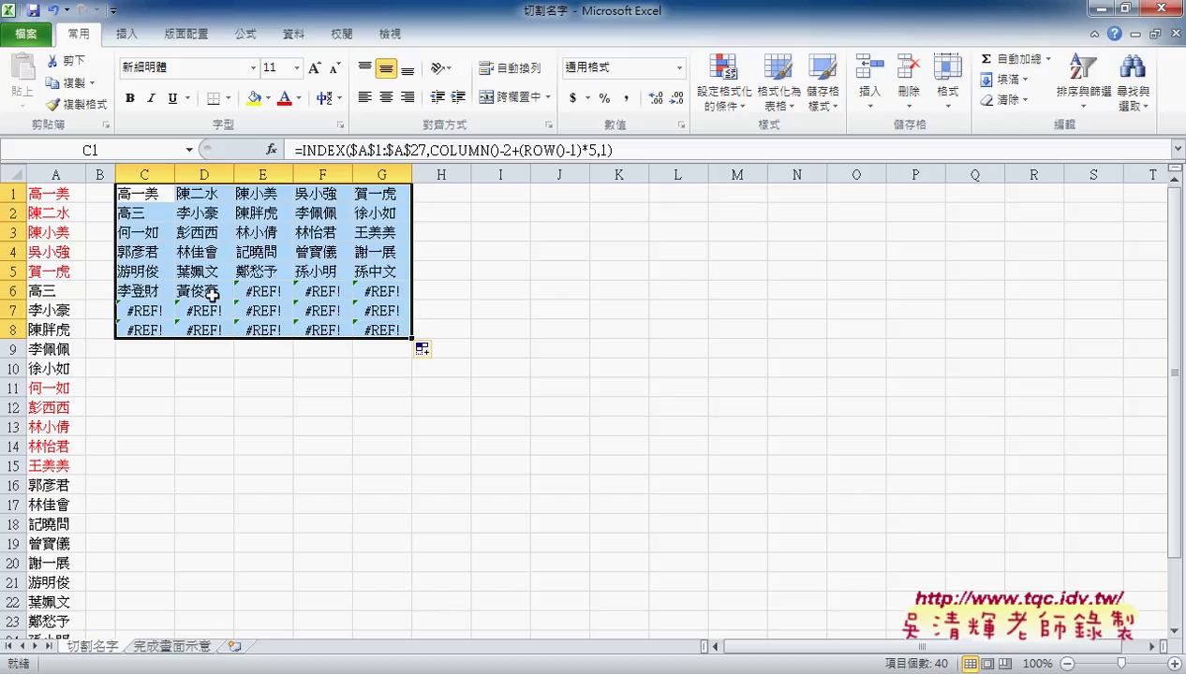
scroll(124, 355, down, 4)
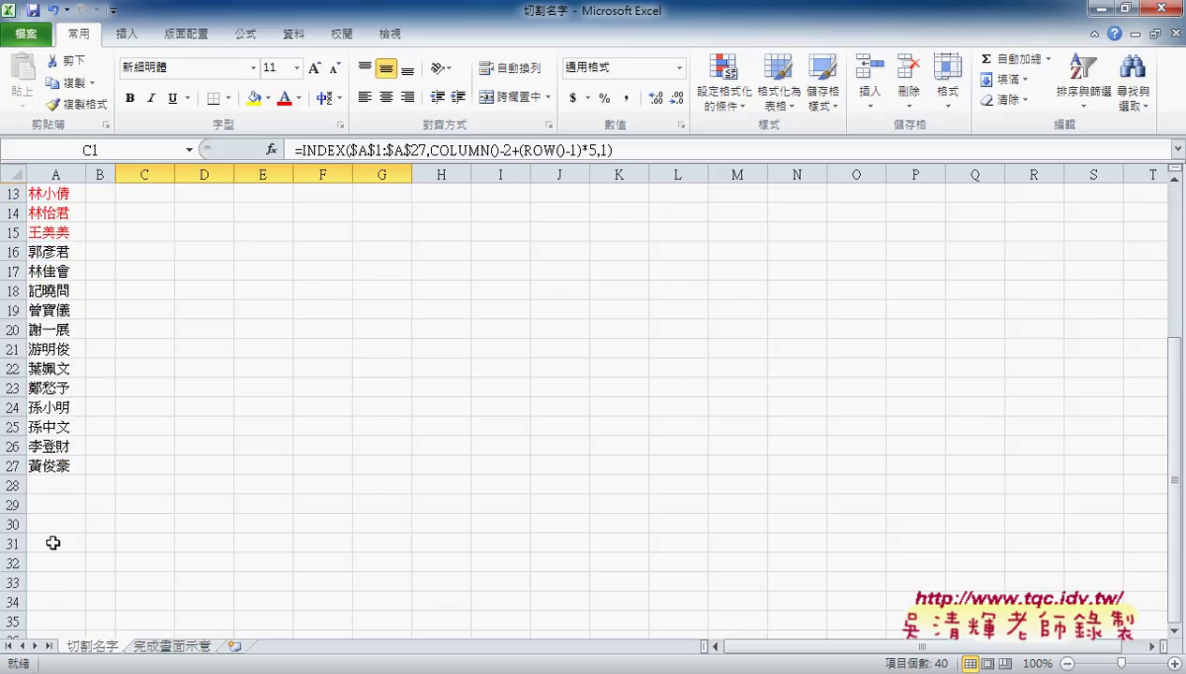
scroll(196, 435, up, 4)
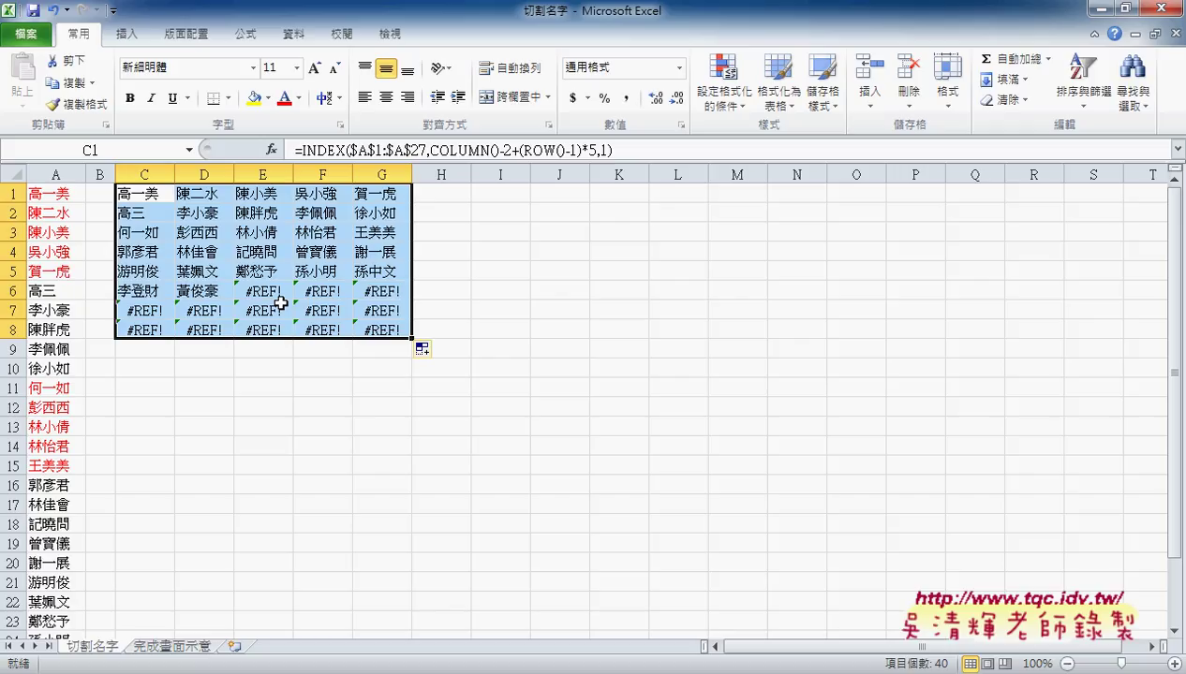
click(262, 294)
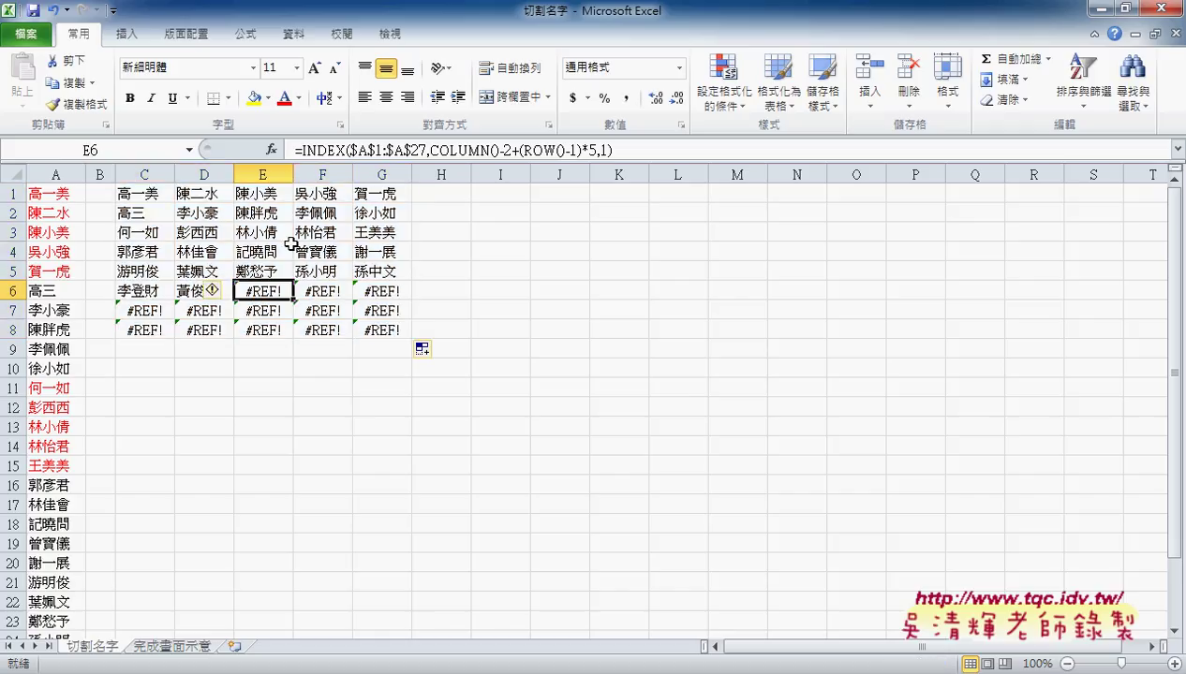
drag(297, 150, 484, 150)
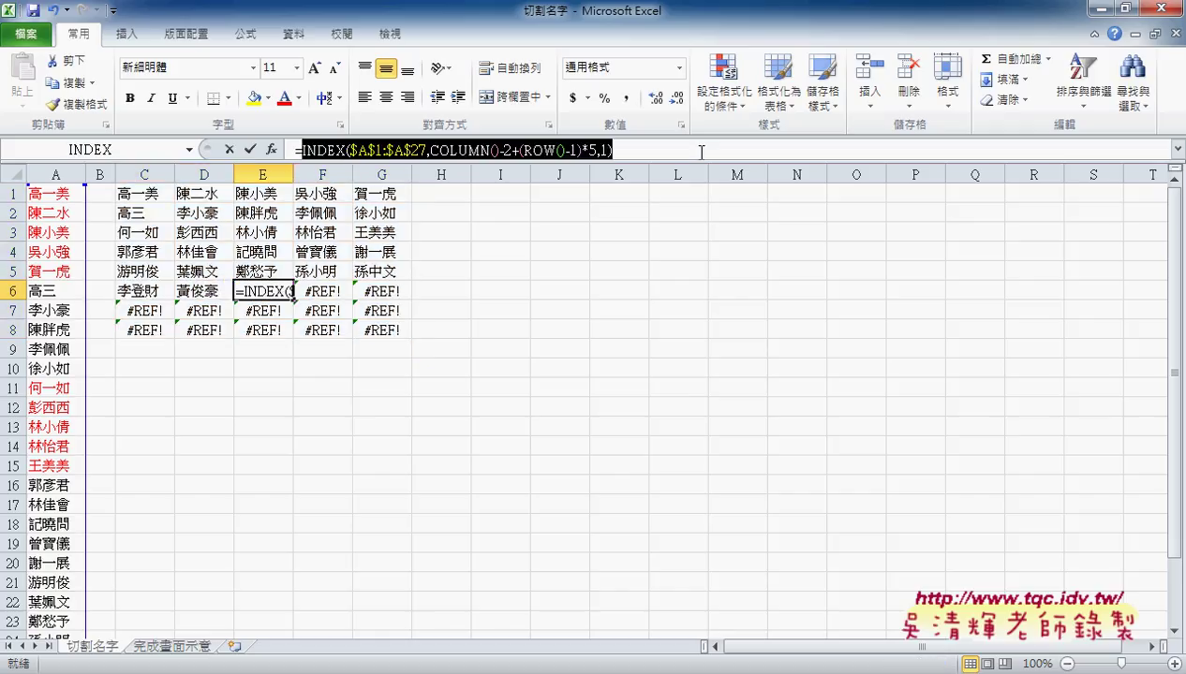
Step: Cut the whole INDEX formula out of C1's formula bar
right_click(559, 152)
click(599, 170)
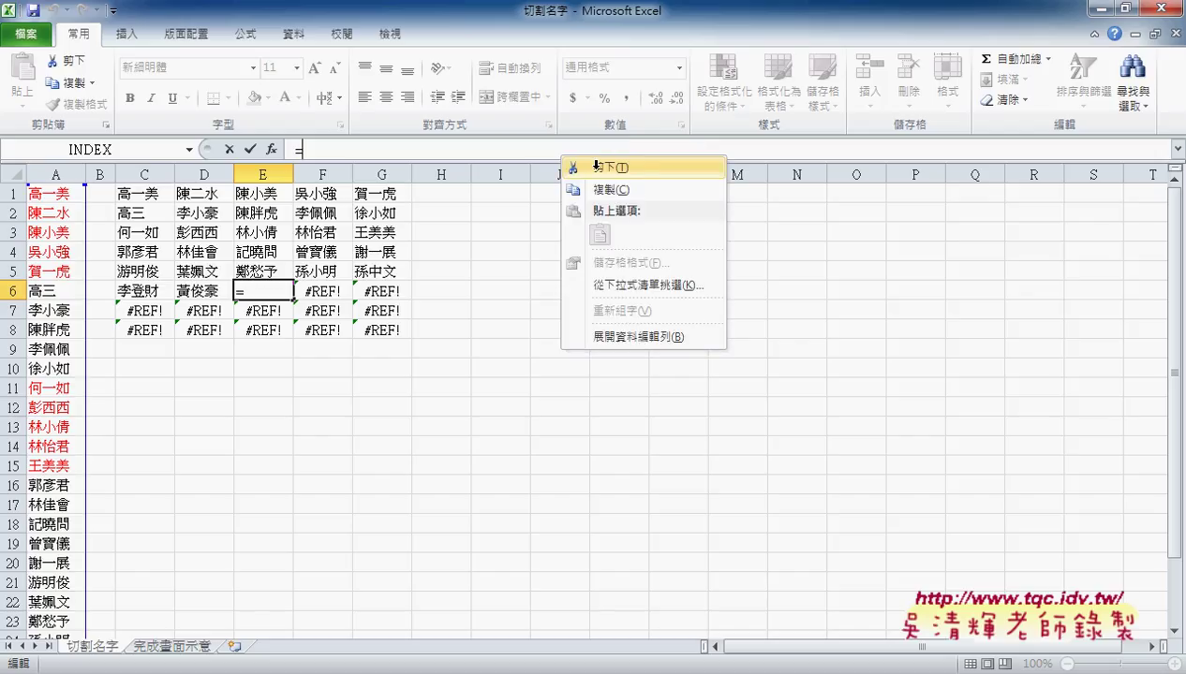
click(227, 150)
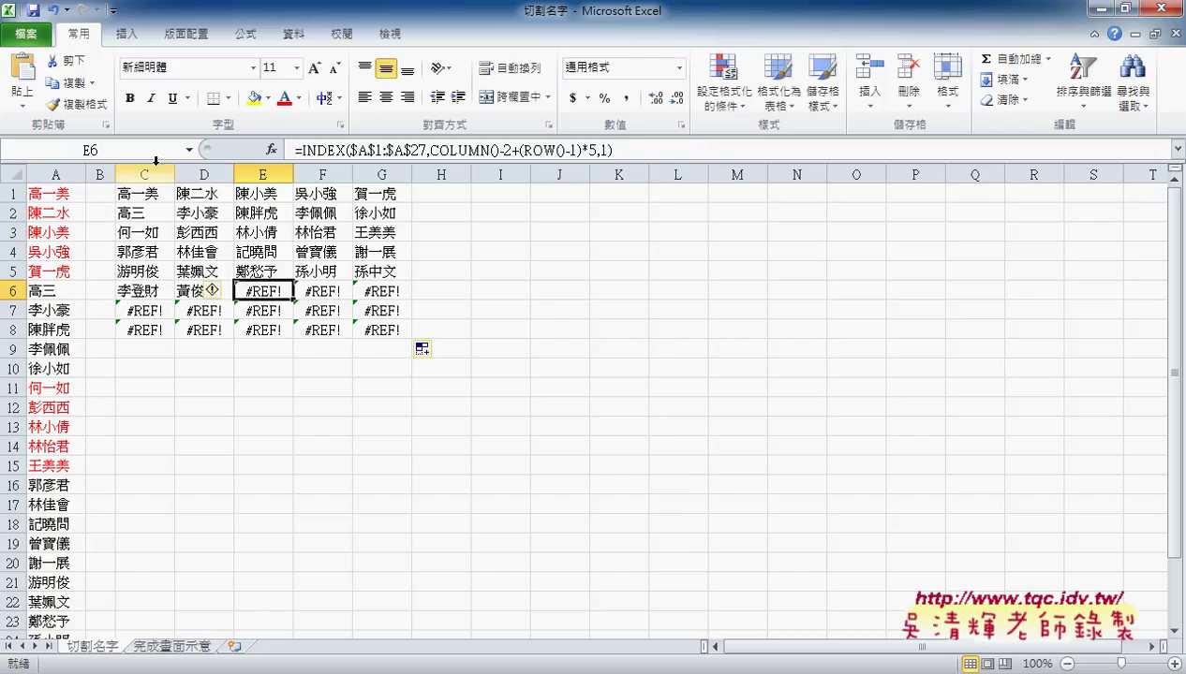
click(143, 194)
drag(296, 150, 613, 149)
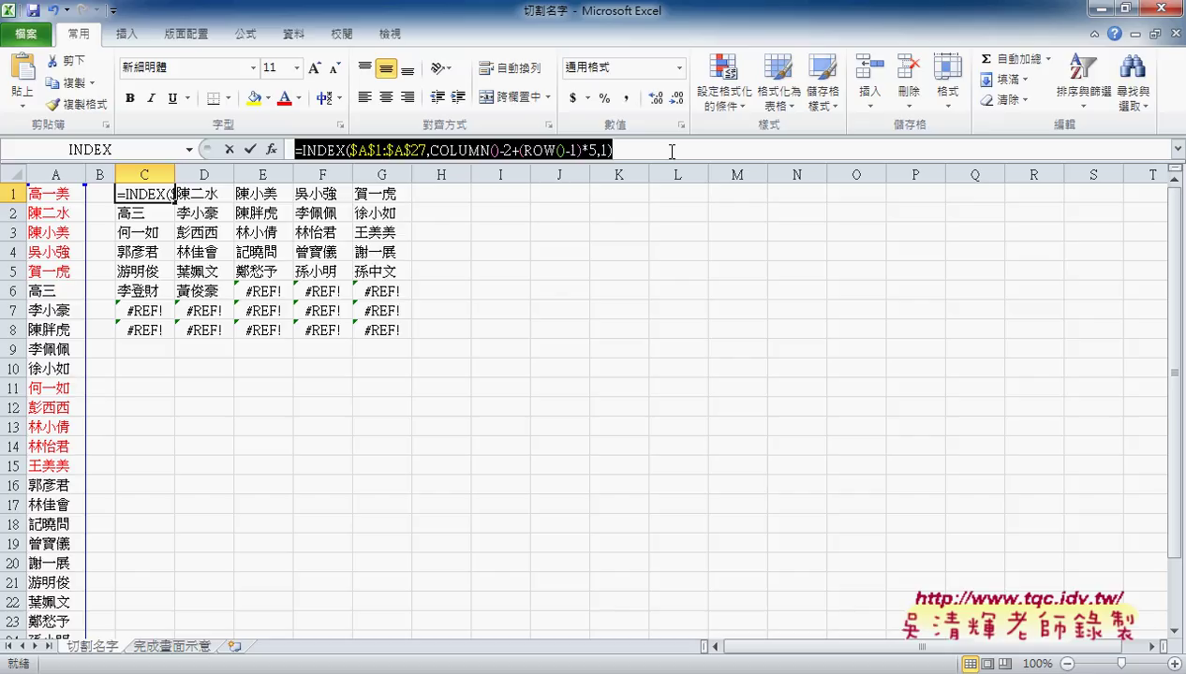
right_click(553, 152)
click(592, 164)
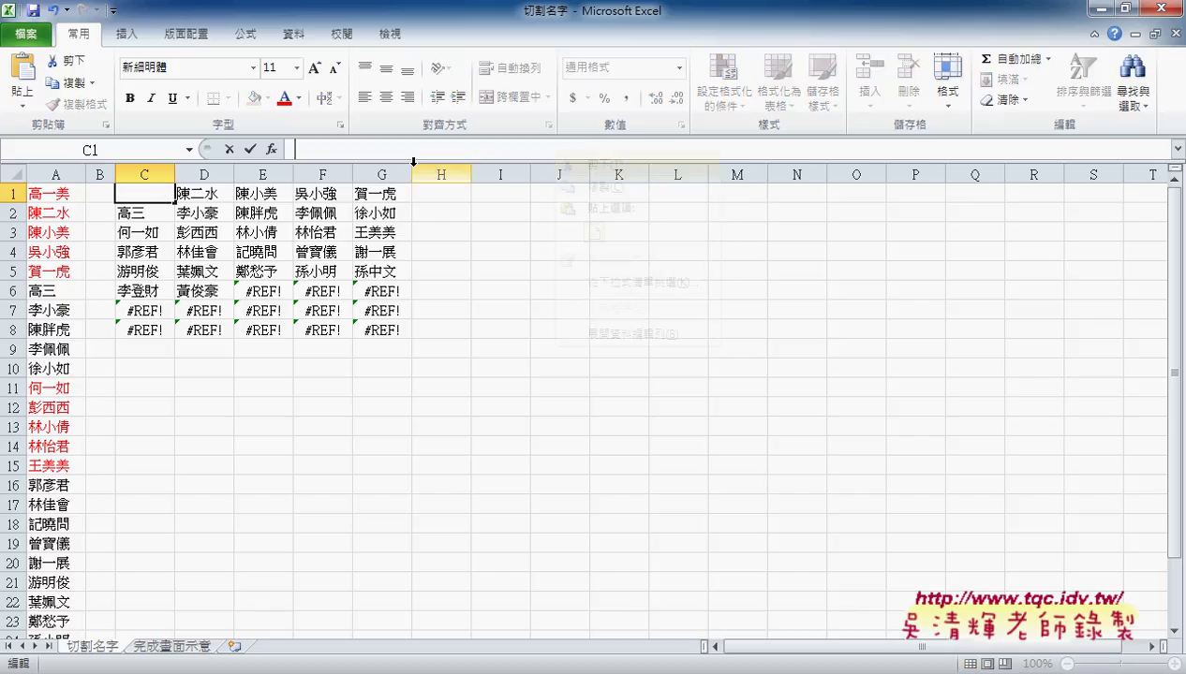
Step: Insert the logical function IFERROR into C1 and bring up paste options in its Value box
click(271, 150)
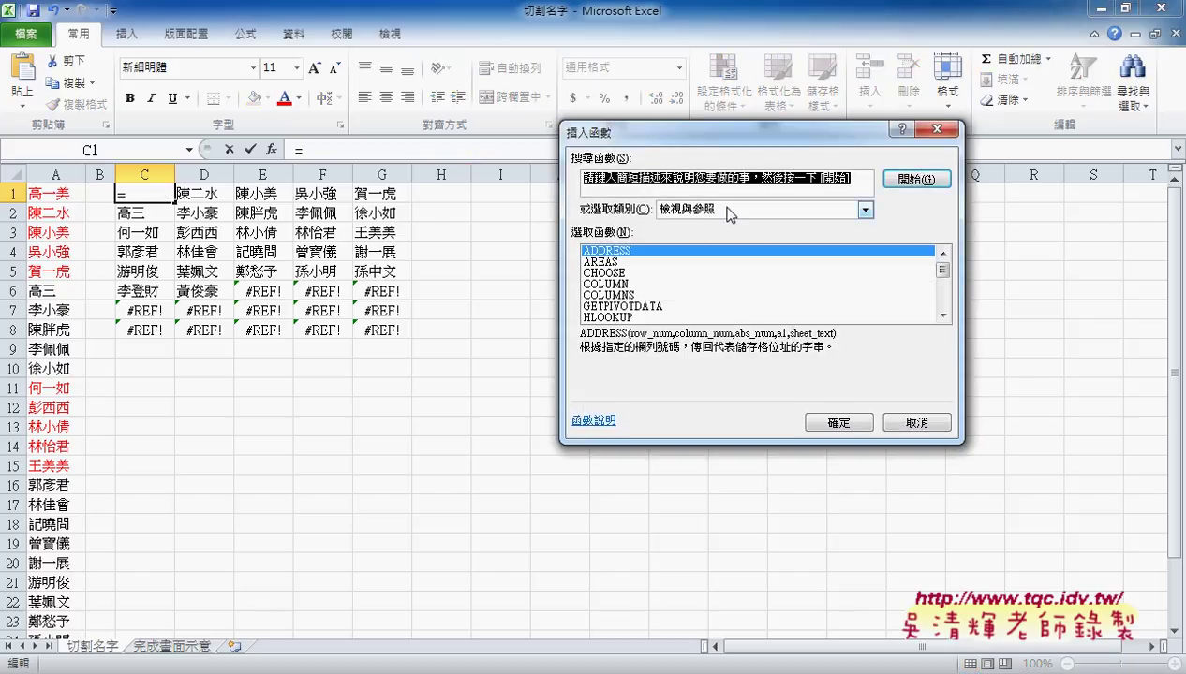
click(727, 209)
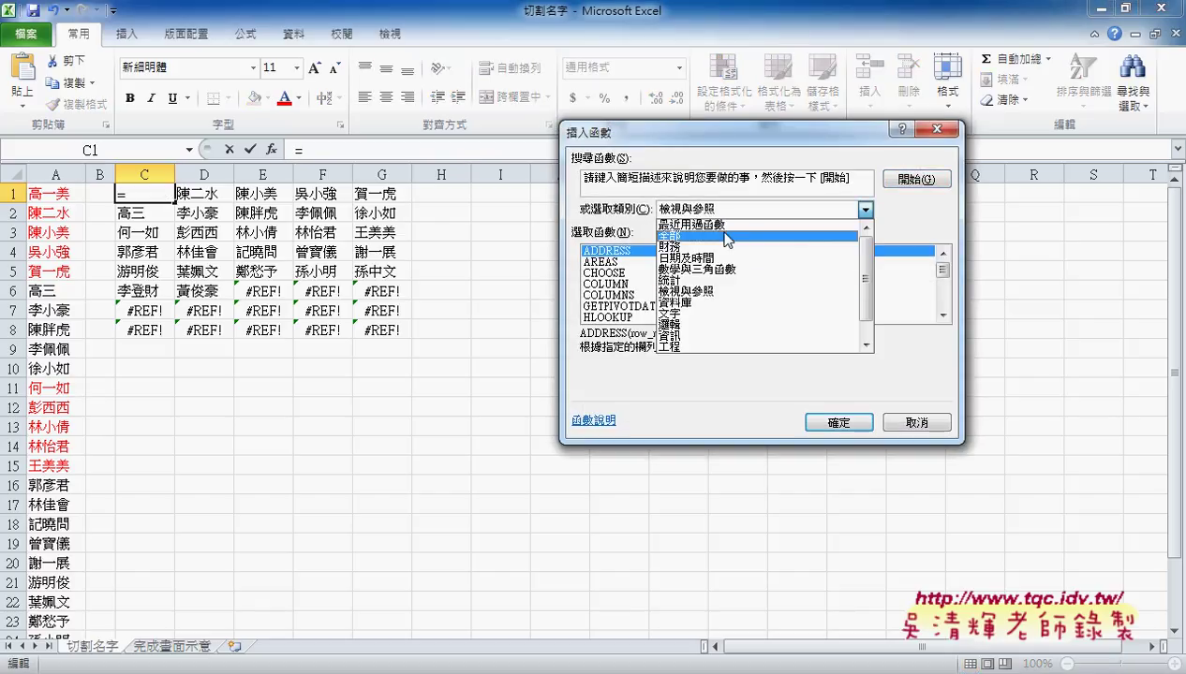
click(726, 325)
click(610, 286)
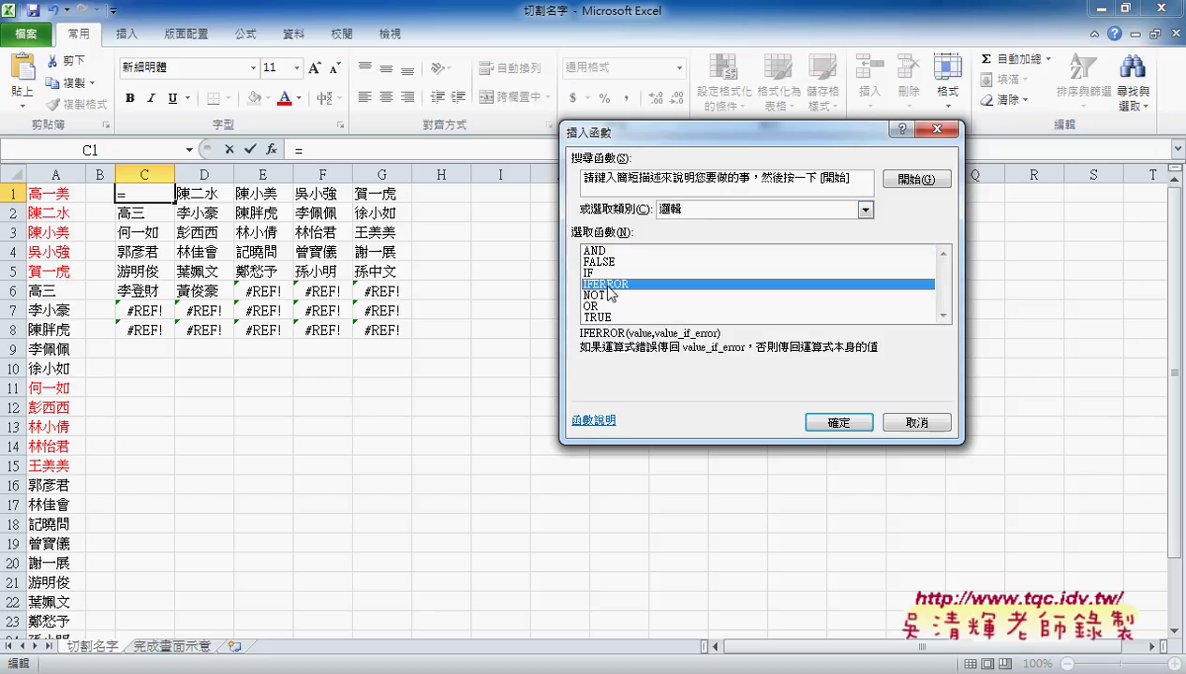
click(840, 423)
right_click(660, 223)
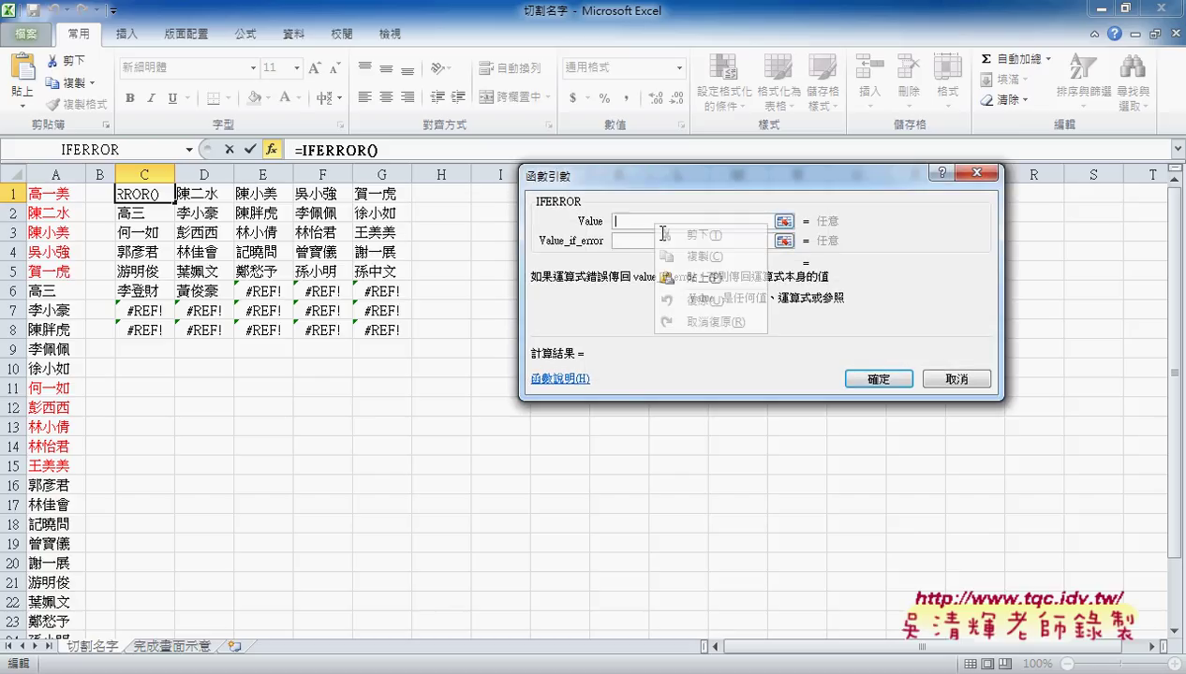
Step: Paste the INDEX formula as Value, set Value_if_error to "" and confirm IFERROR
click(674, 280)
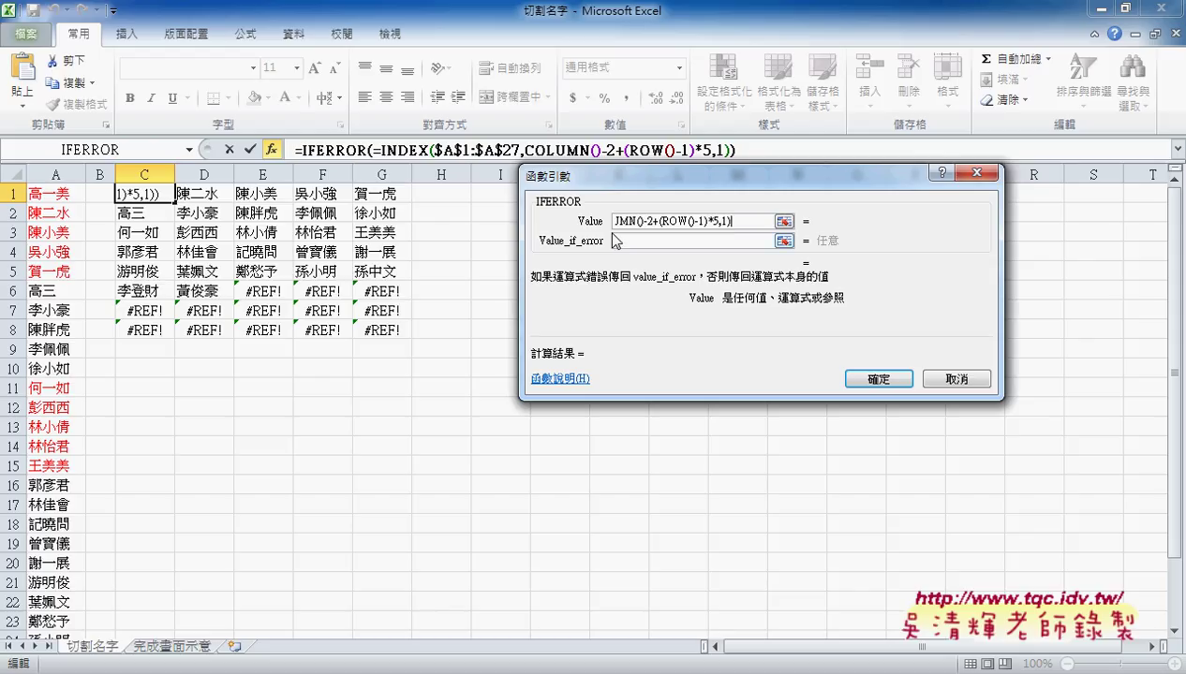
click(680, 238)
text("")
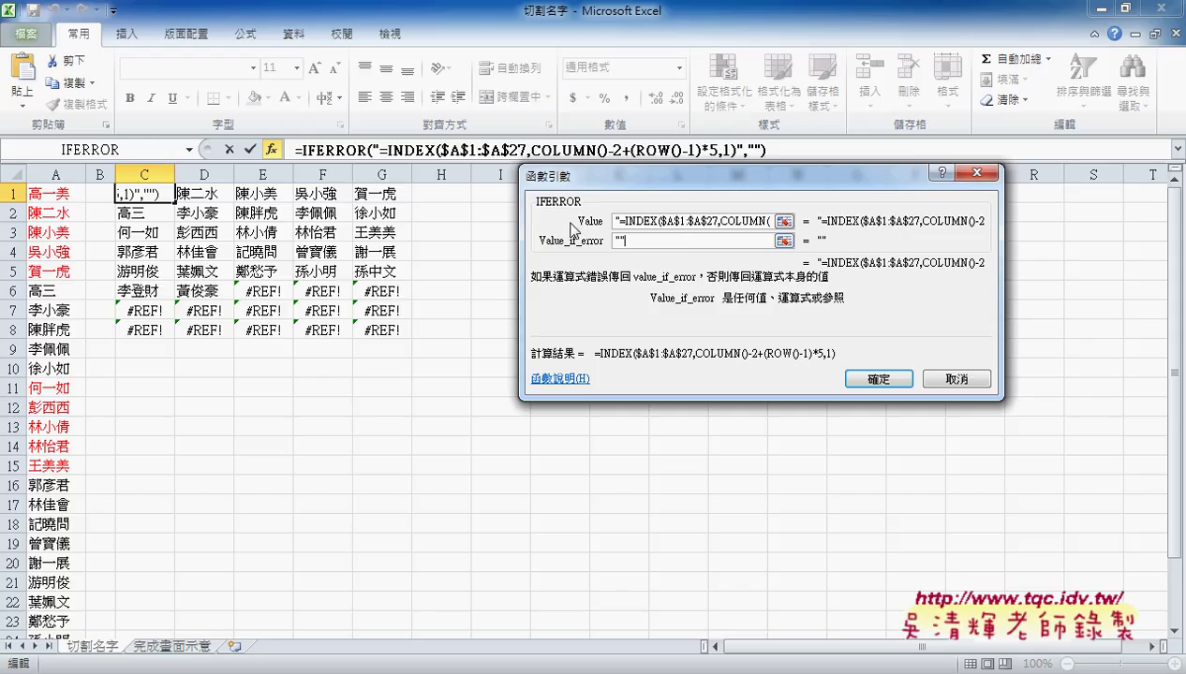
click(881, 381)
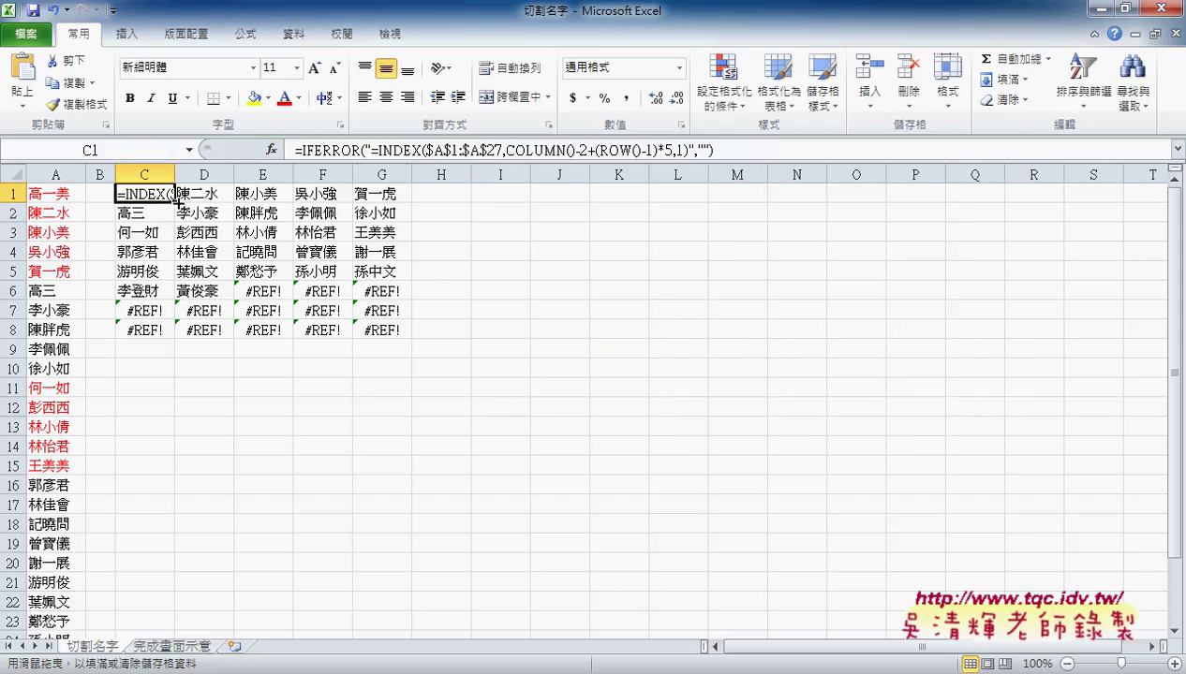
Step: Attempt an edit of C1's formula after IFERROR( and dismiss the resulting formula error
click(343, 150)
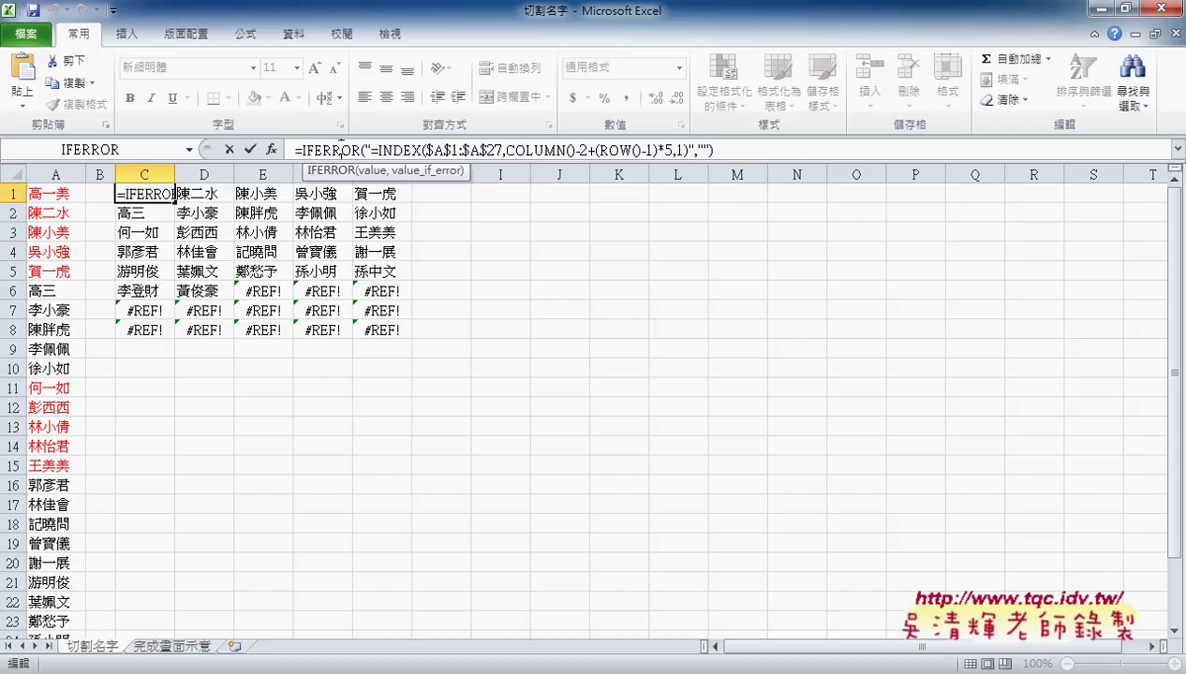
click(253, 150)
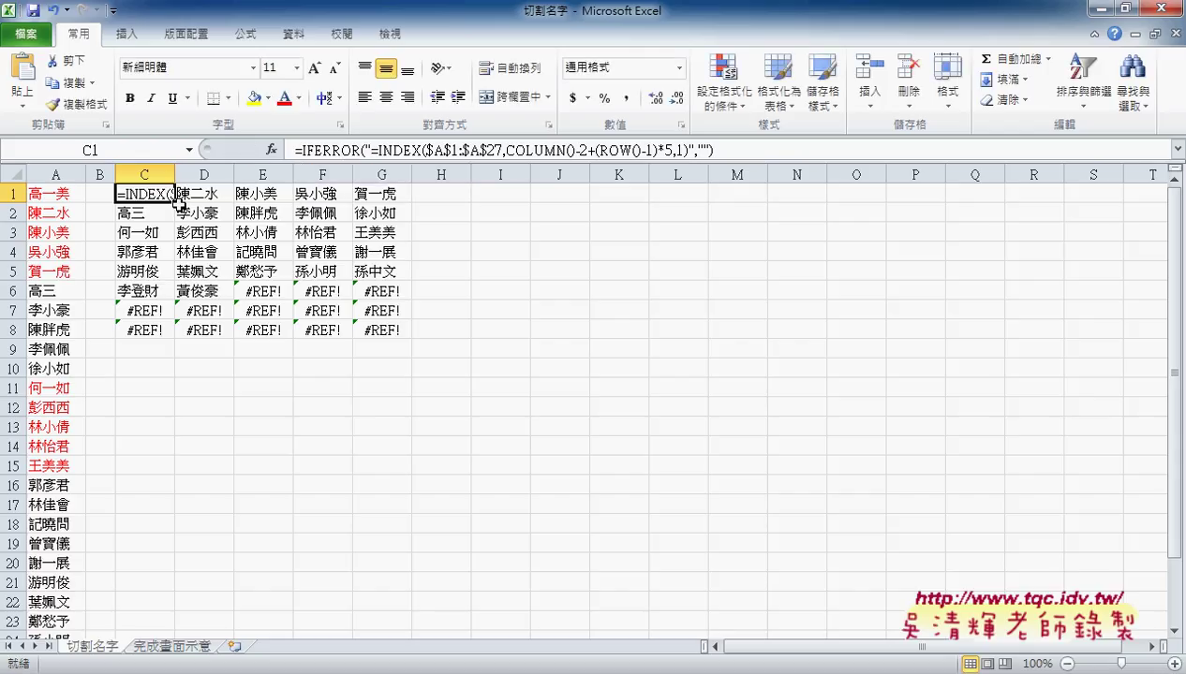
click(367, 150)
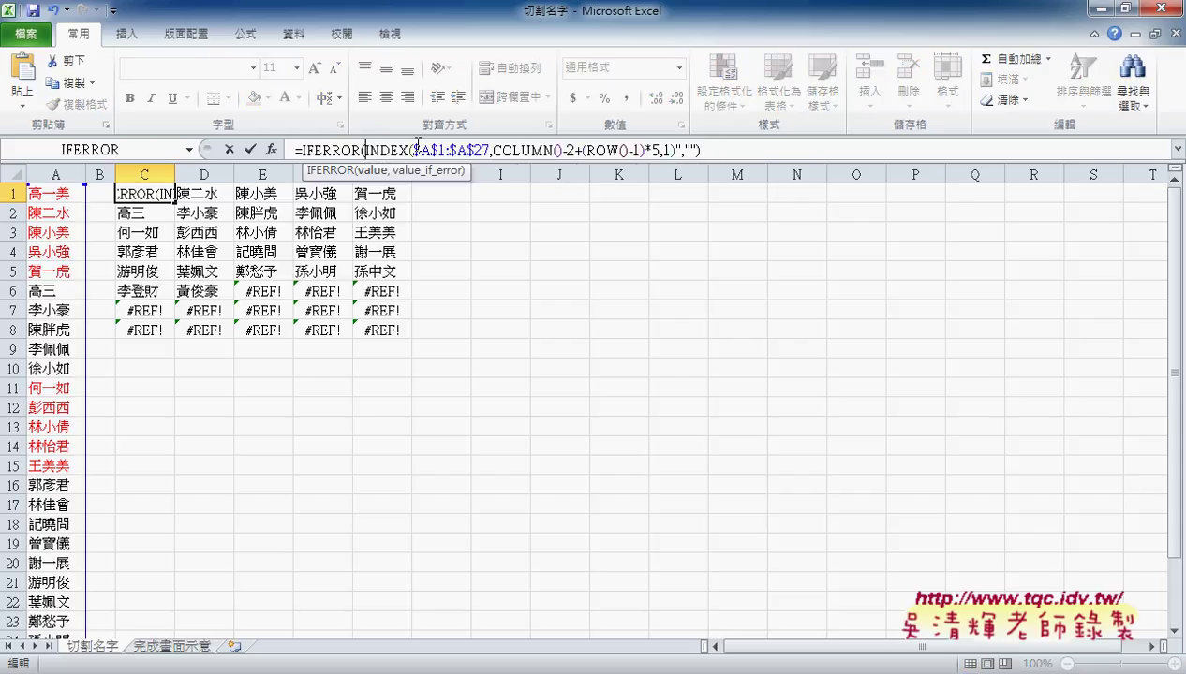
click(250, 150)
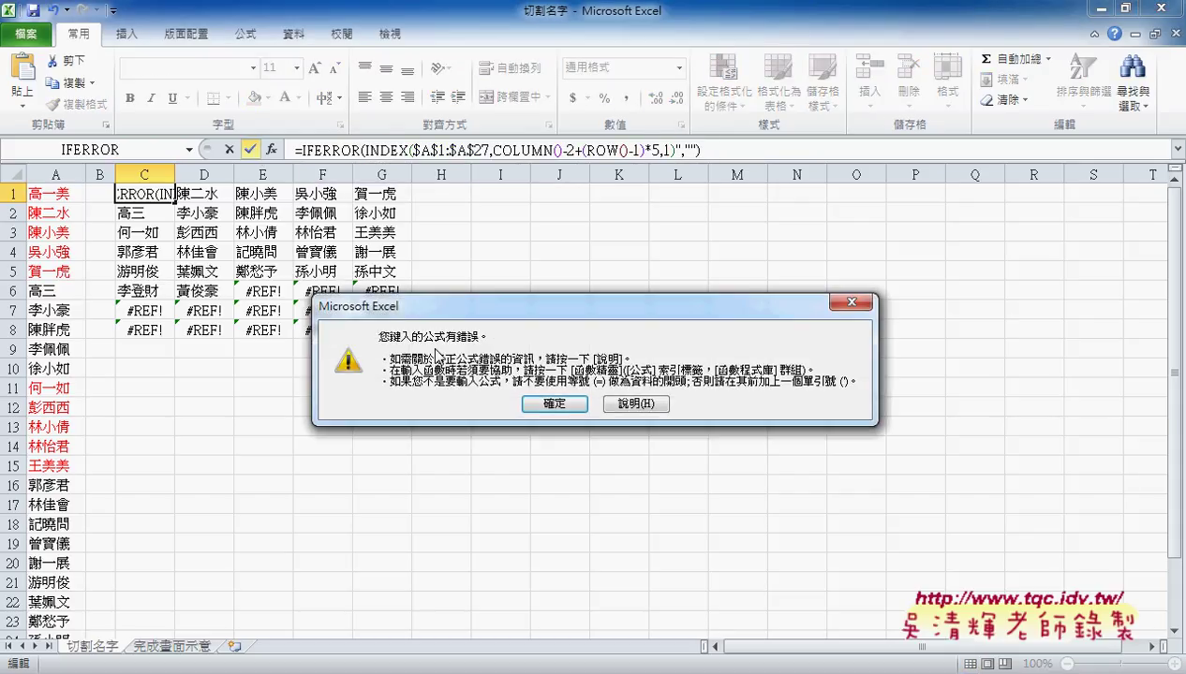
click(553, 403)
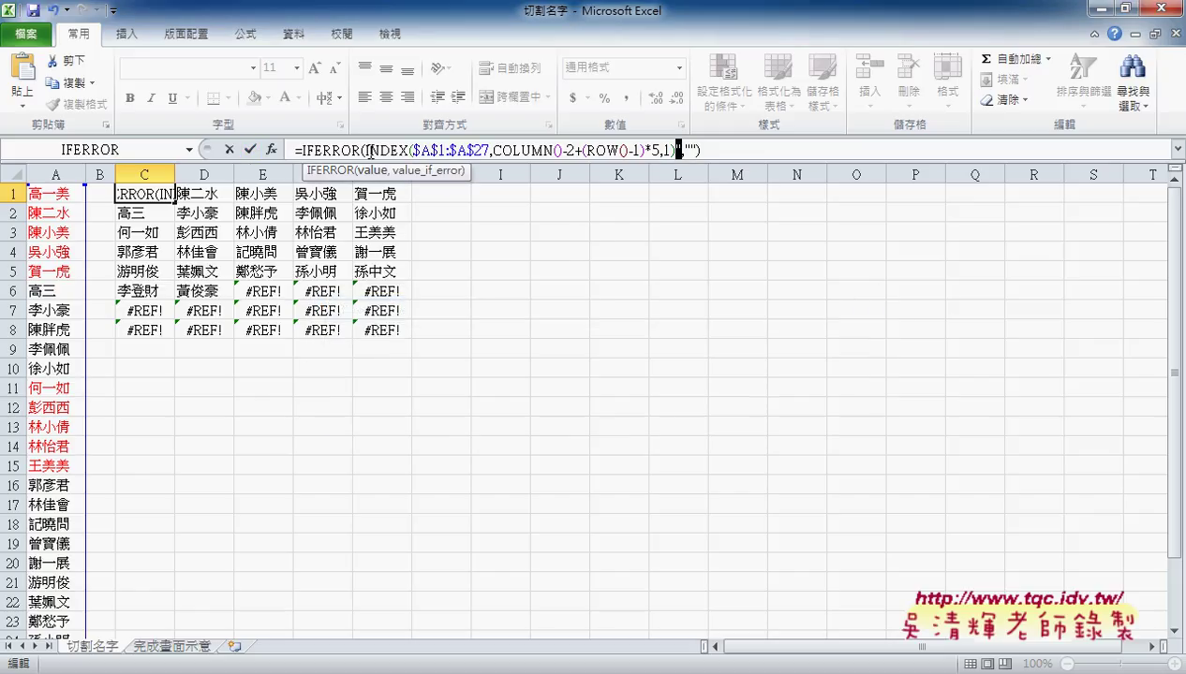
Step: Delete the stray quote after the INDEX part so C1 reads =IFERROR(INDEX($A$1:$A$27,COLUMN()-2+(ROW()-1)*5,1),"")
drag(366, 150, 678, 150)
click(676, 149)
key(Delete)
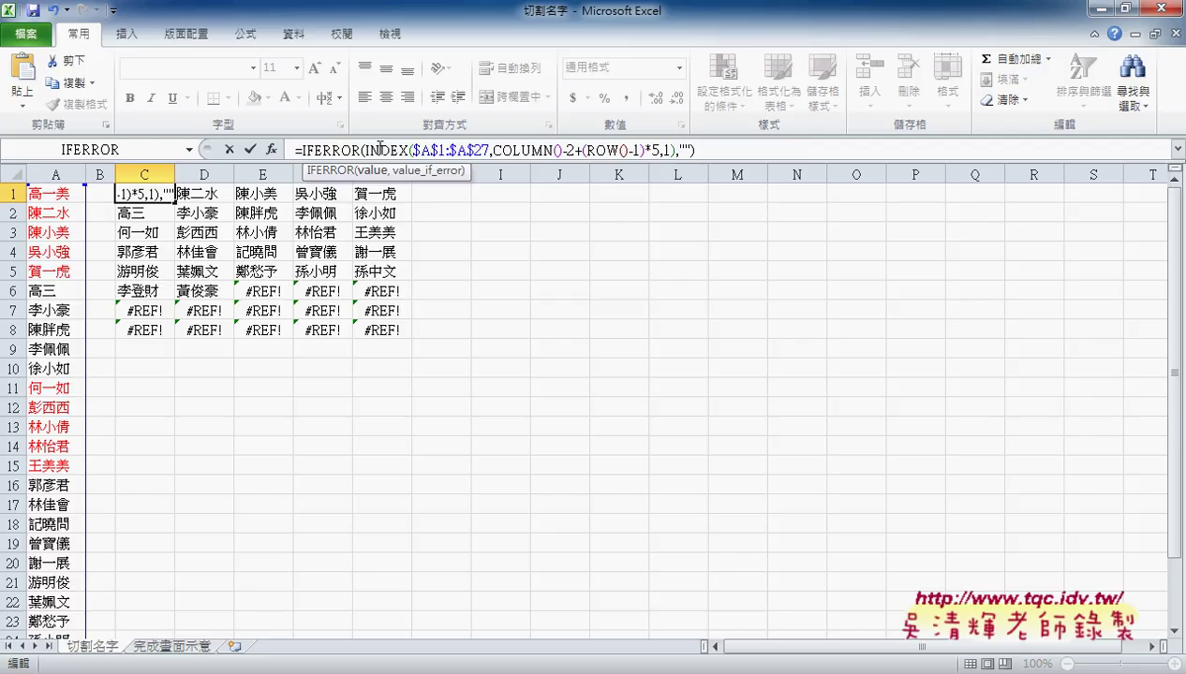
drag(366, 150, 676, 153)
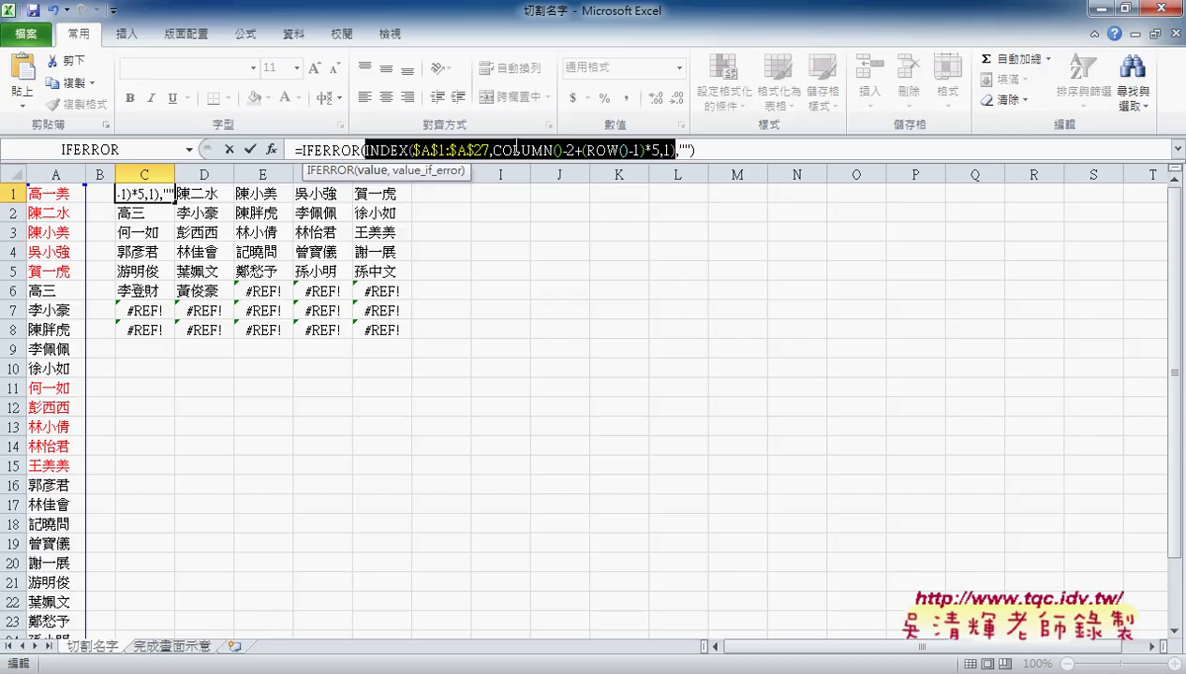
click(250, 149)
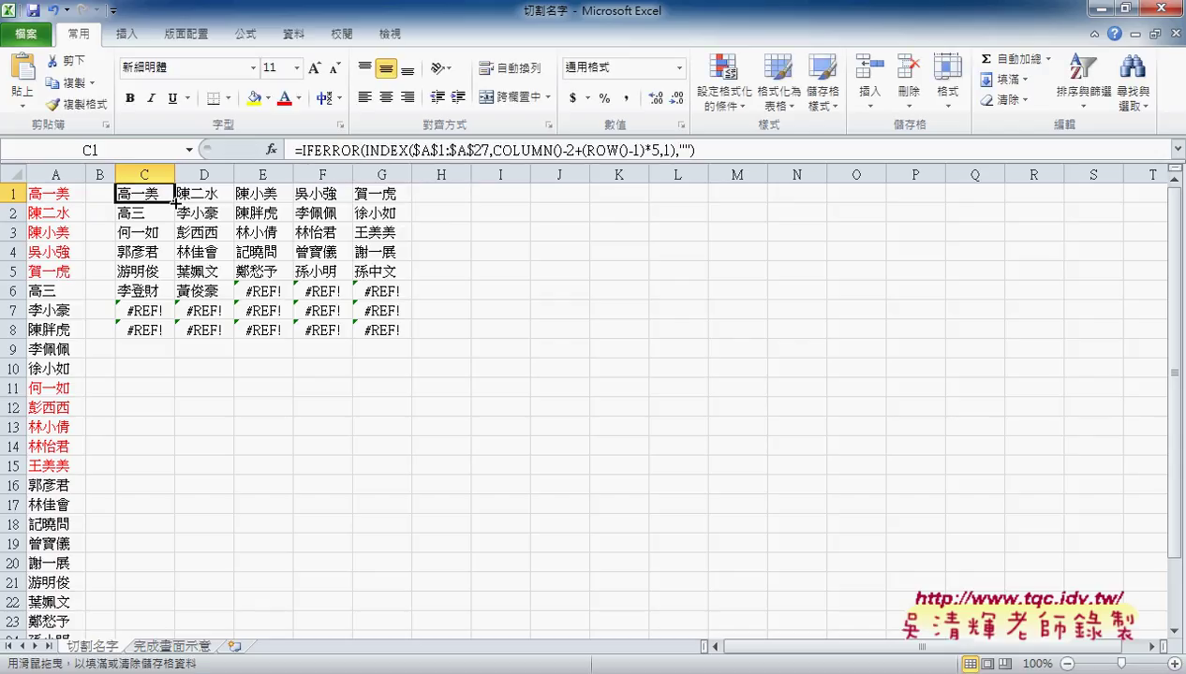
Step: Fill C1's formula across to G1 and down to row 8, then underline INDEX, COLUMN() and =IFERROR( for emphasis
mouse_move(173, 200)
mouse_down()
mouse_move(409, 202)
mouse_move(407, 341)
mouse_up()
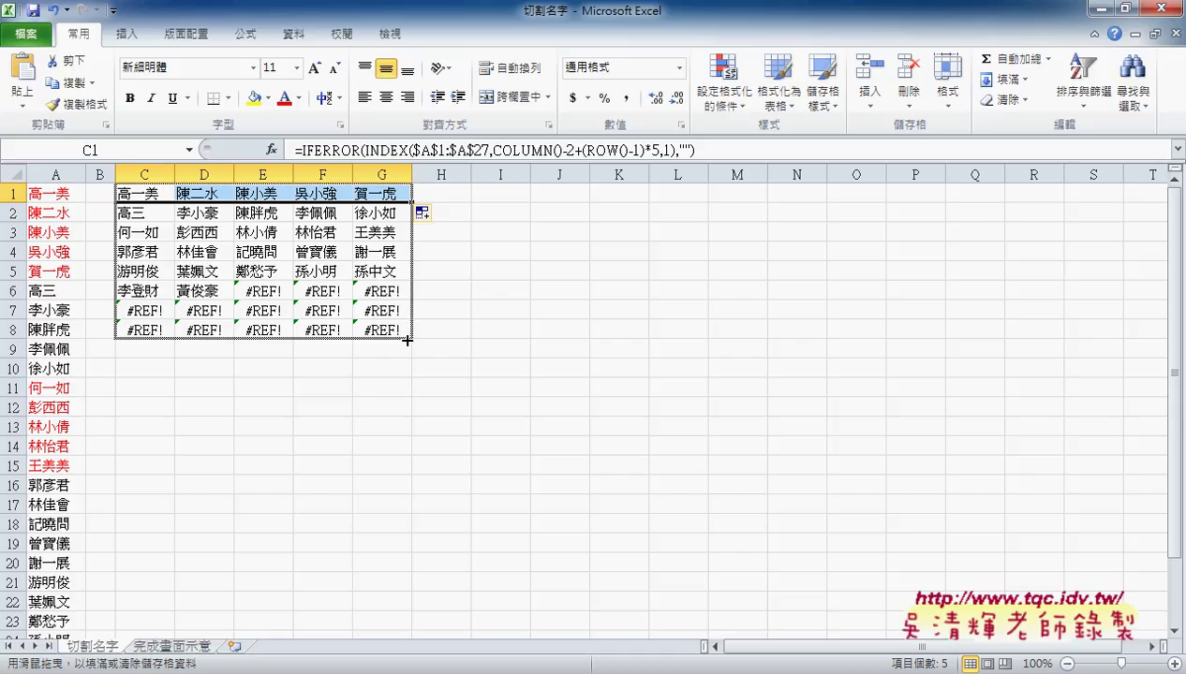
drag(408, 341, 409, 342)
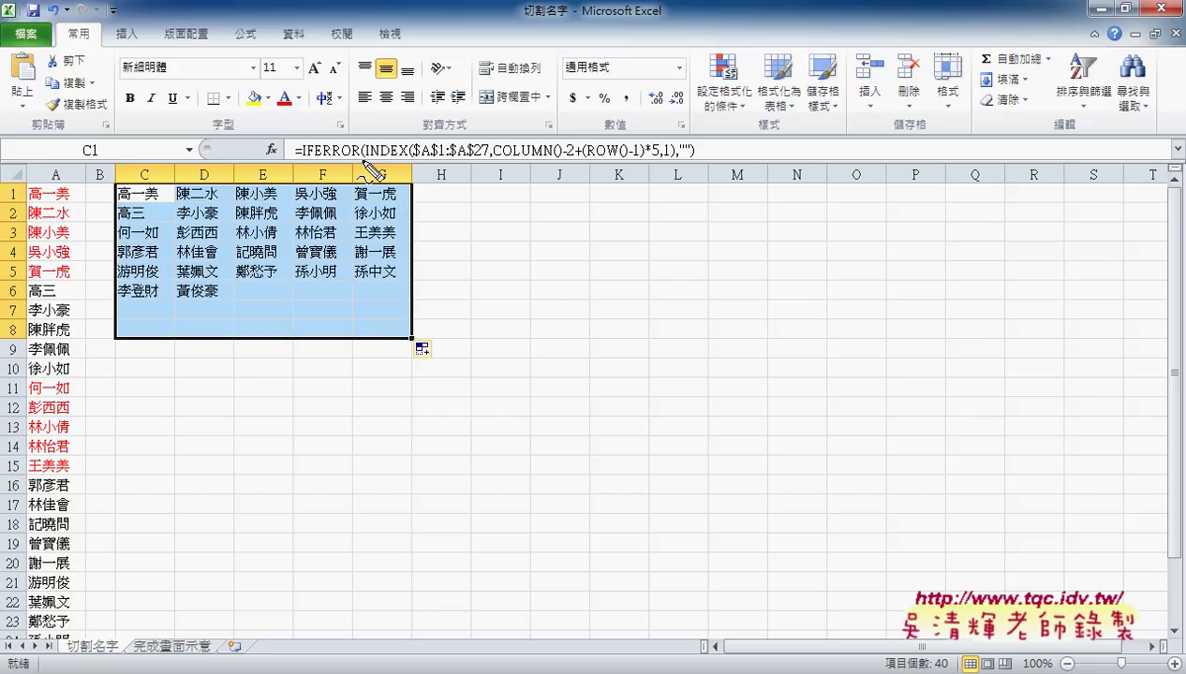
drag(362, 162, 405, 161)
drag(494, 160, 622, 159)
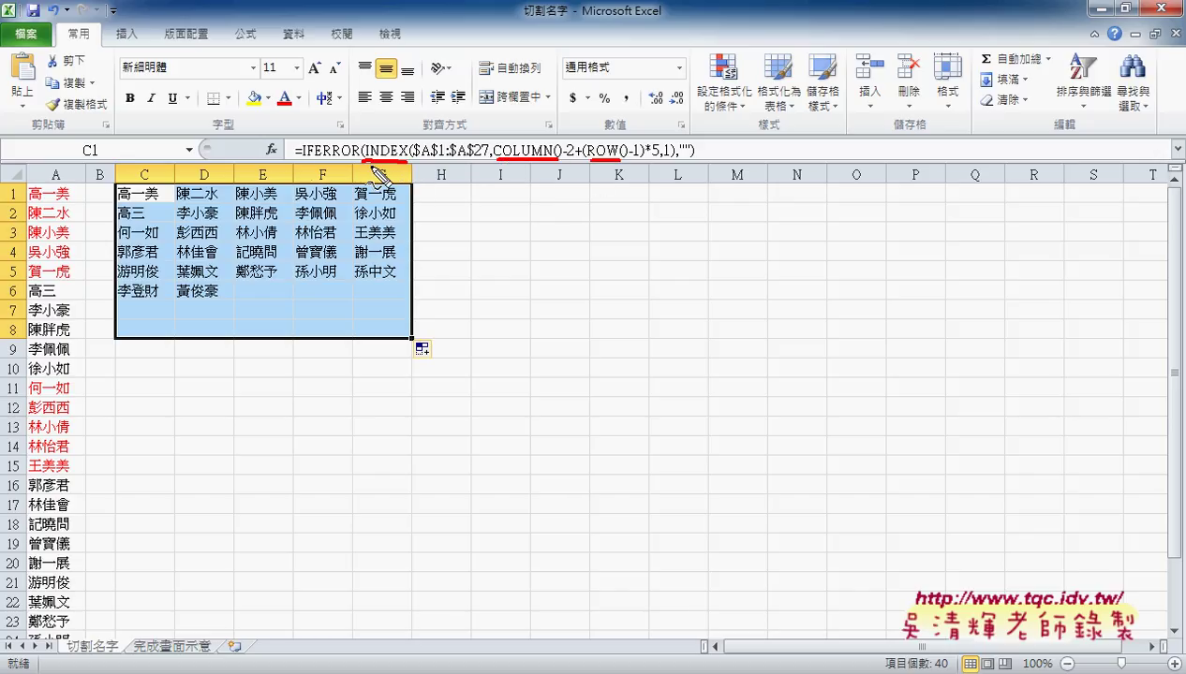
drag(303, 162, 367, 161)
key(Escape)
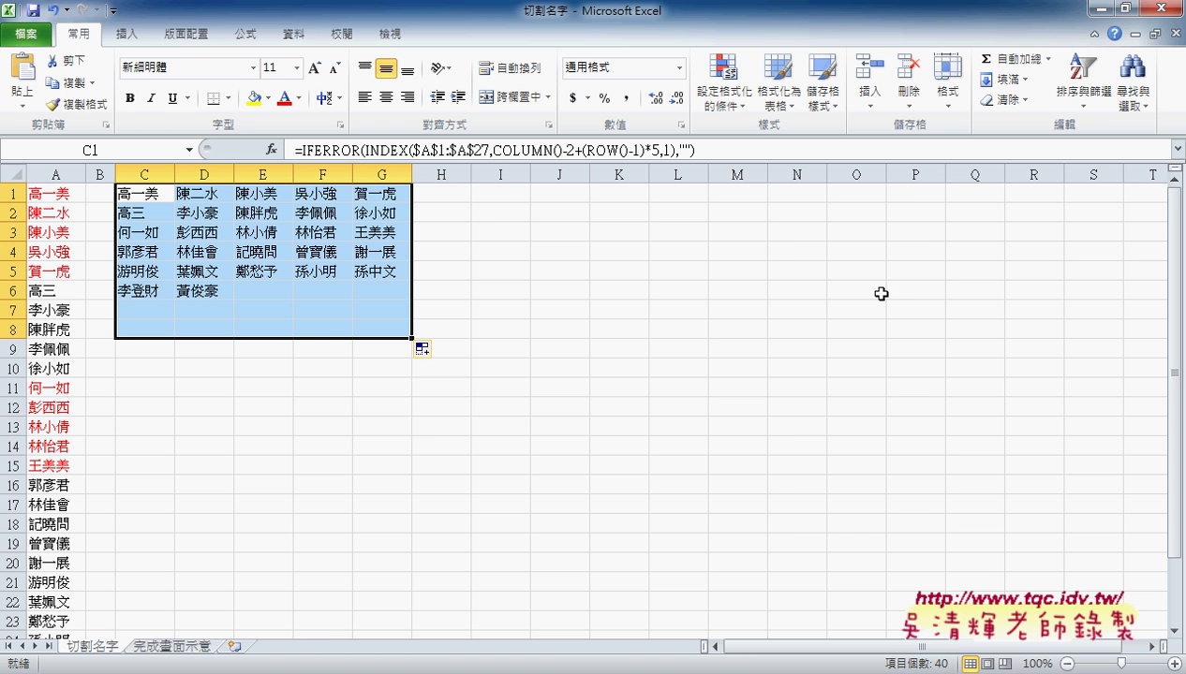
click(1095, 7)
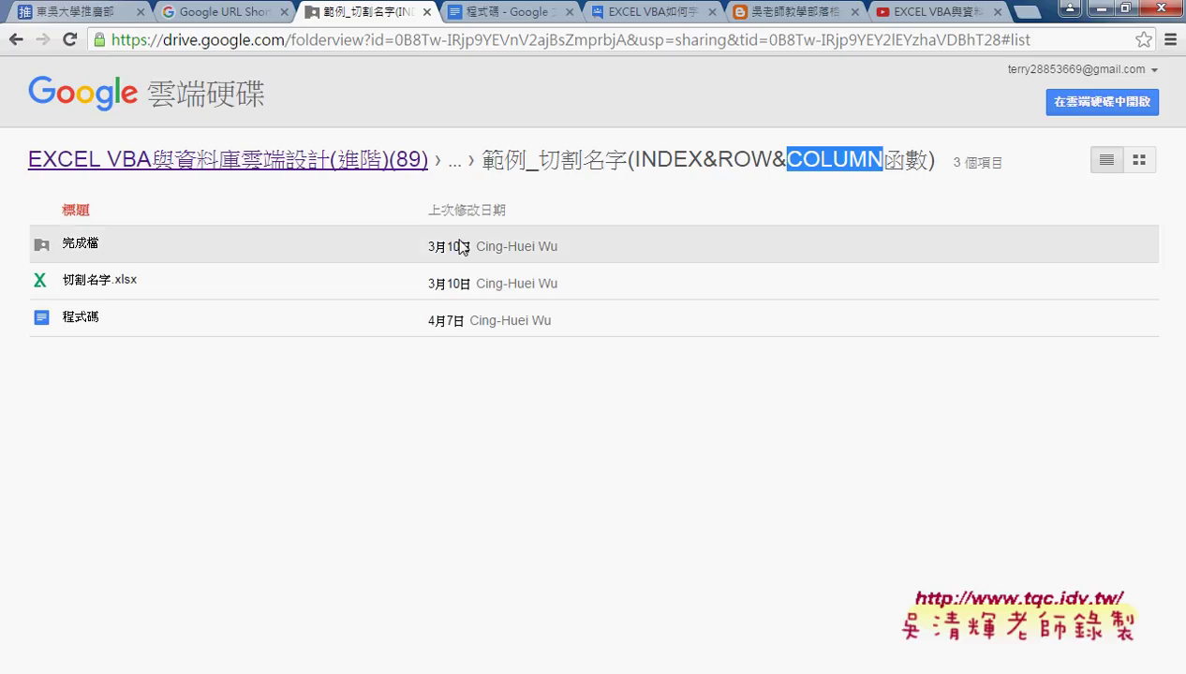
Step: Browse _雲端白板畫面 > 其他補充範例(89) > 01_入門 > 範例_切割名字(INDEX&ROW&COLUMN函數) and preview 程式碼
click(375, 164)
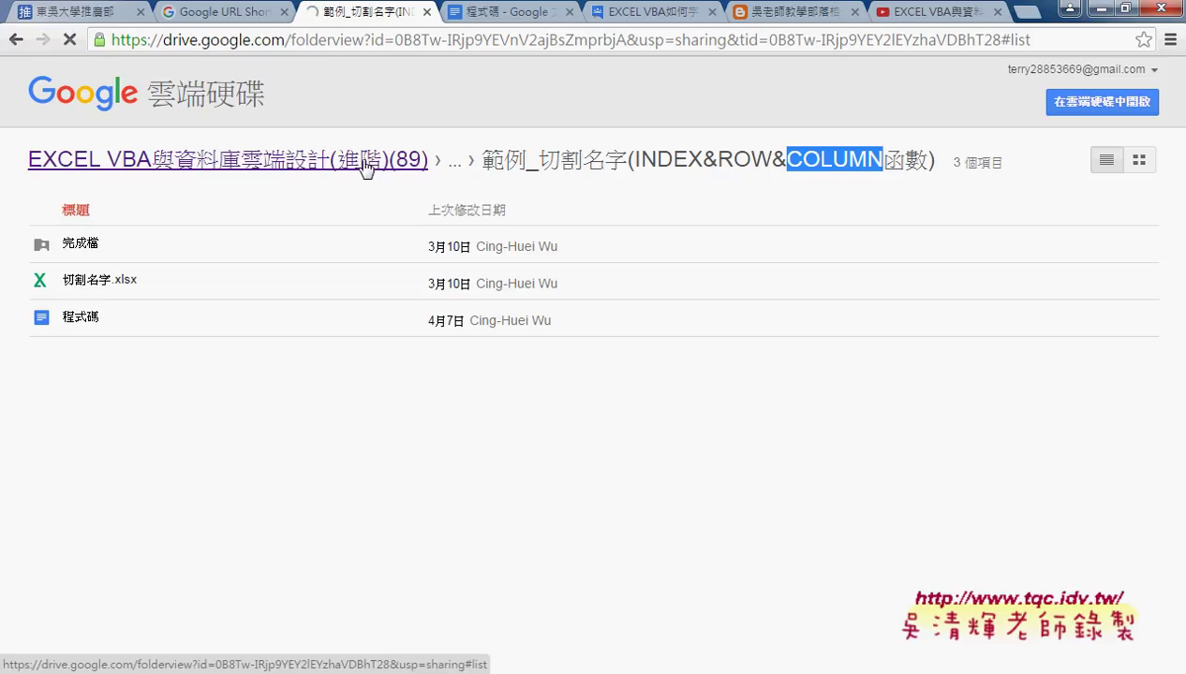
click(109, 248)
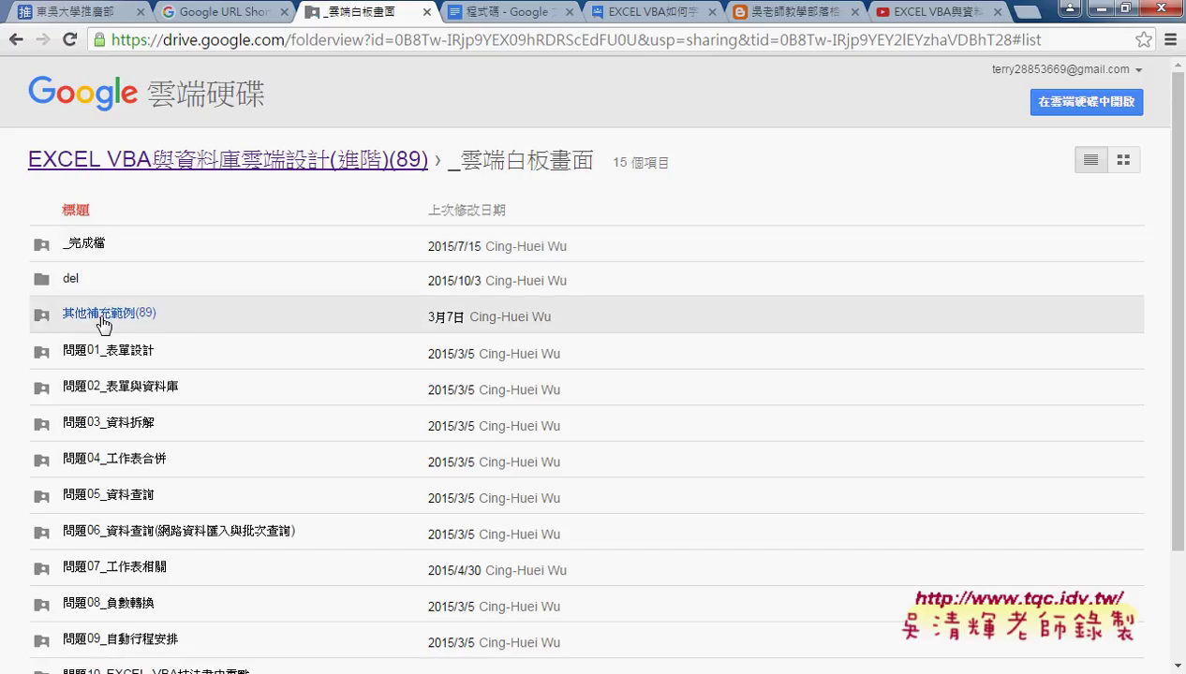
click(101, 320)
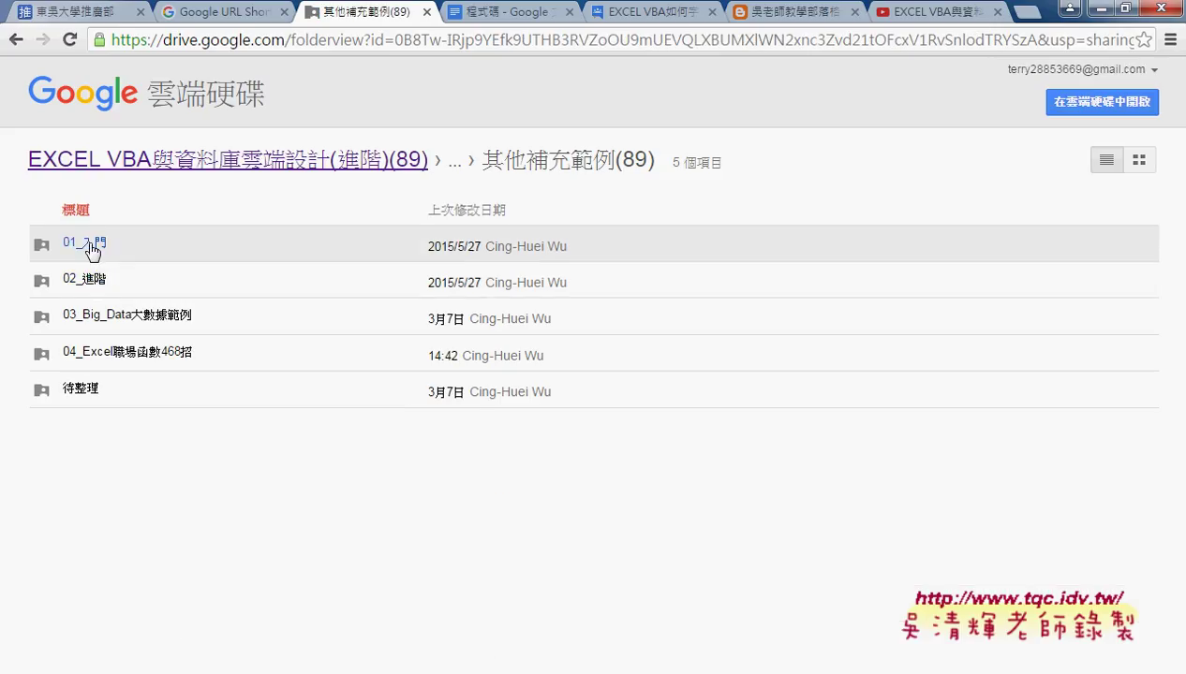
click(374, 253)
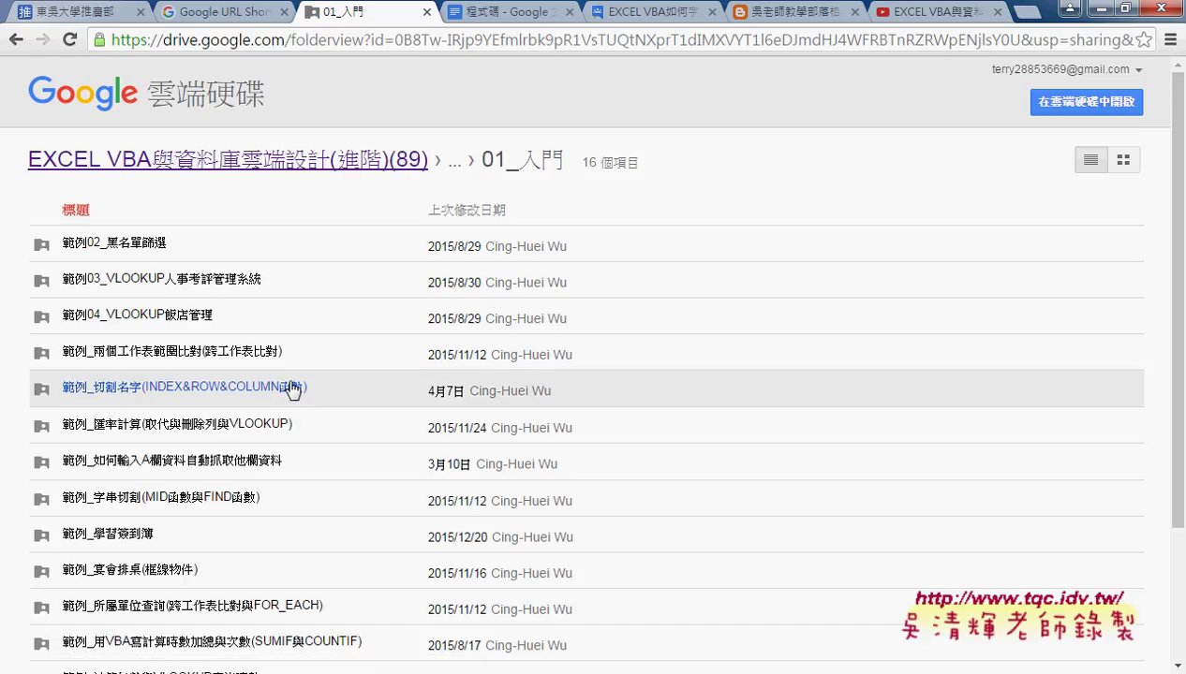
drag(314, 391, 97, 393)
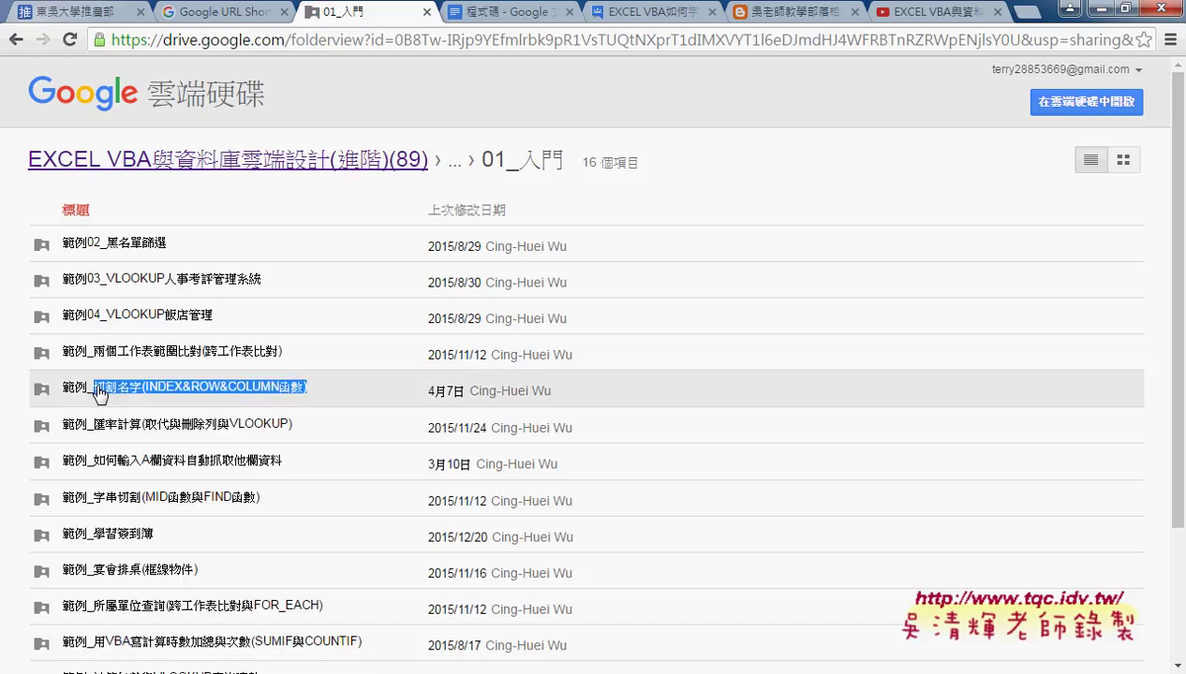
click(98, 393)
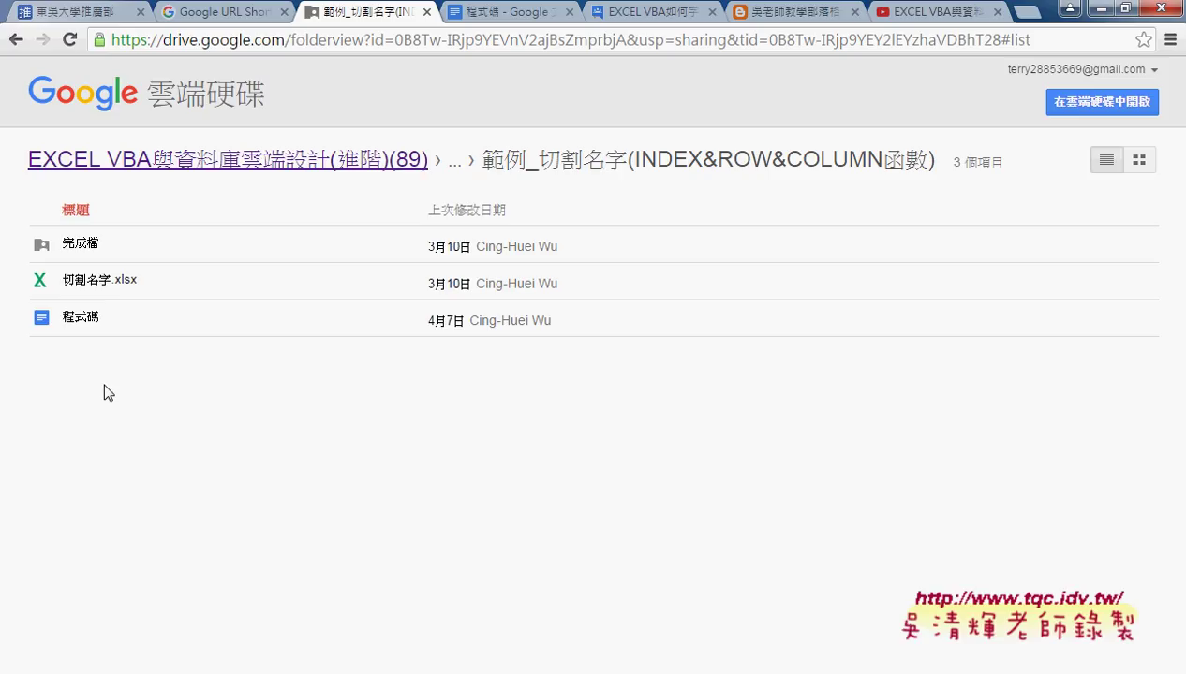
click(58, 323)
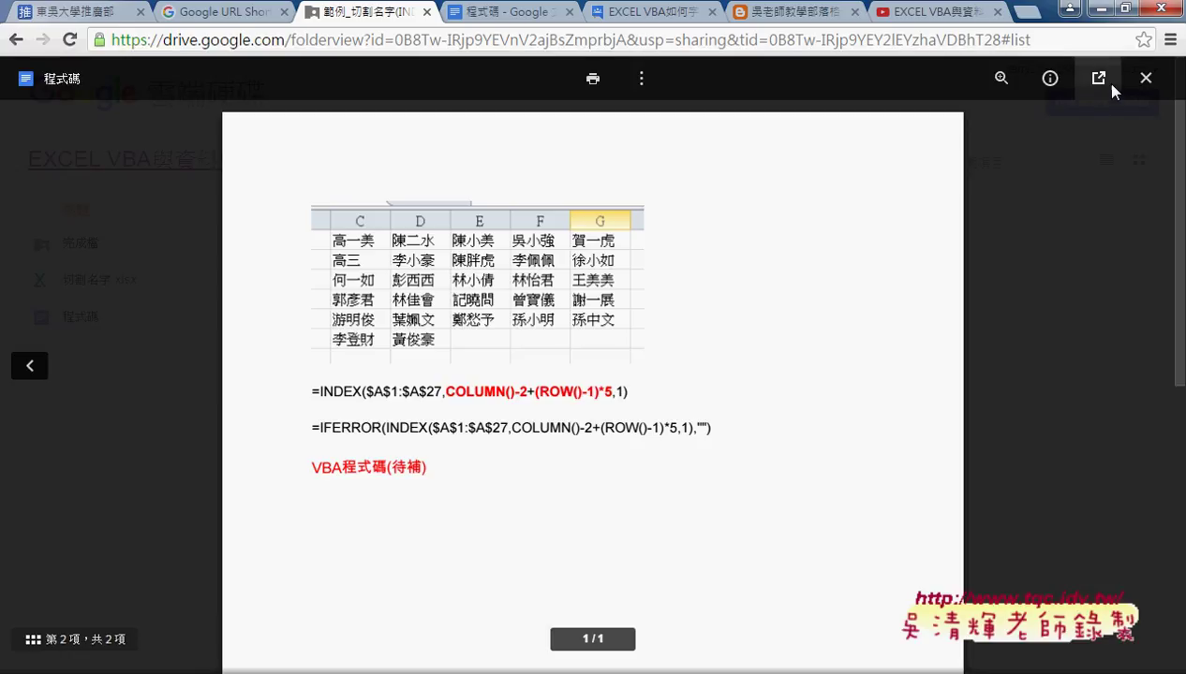
Step: Open the 程式碼 document from the Drive preview in its own Google Docs tab
click(1099, 80)
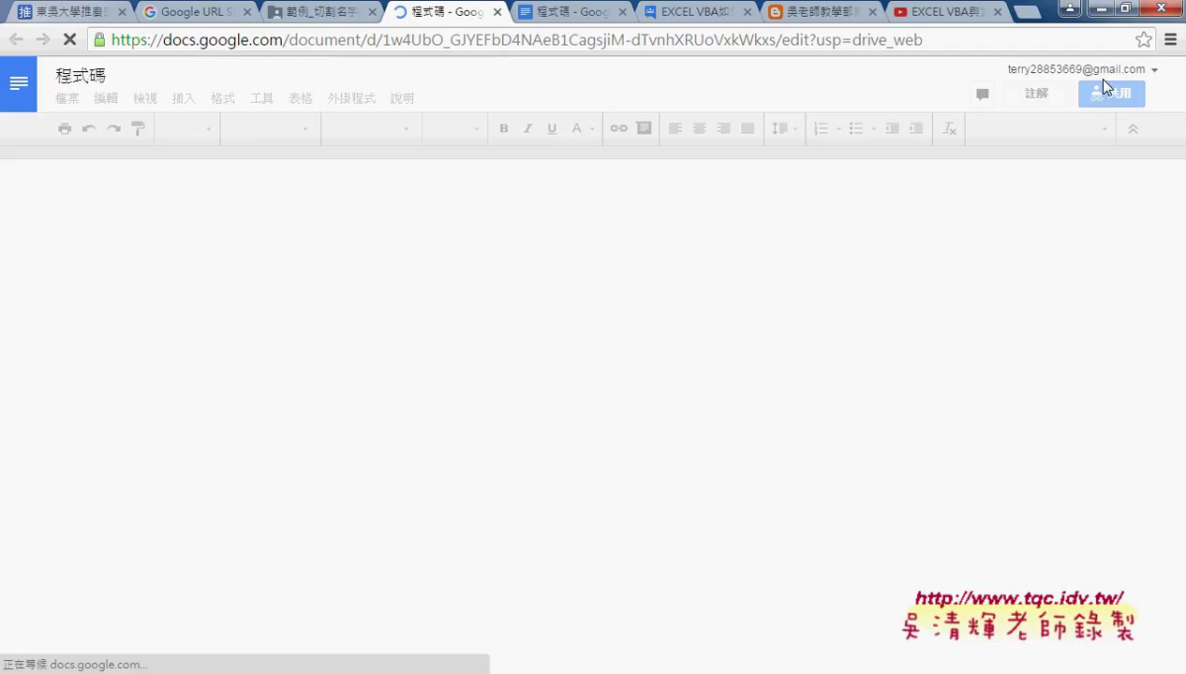